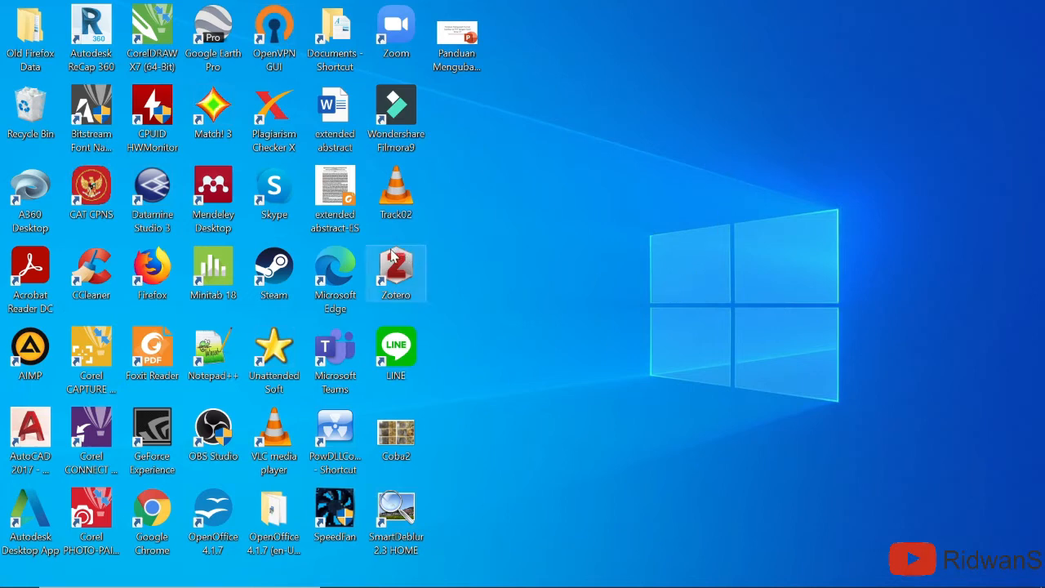
# Open the Zotero desktop application.
pyautogui.doubleClick(400, 279)
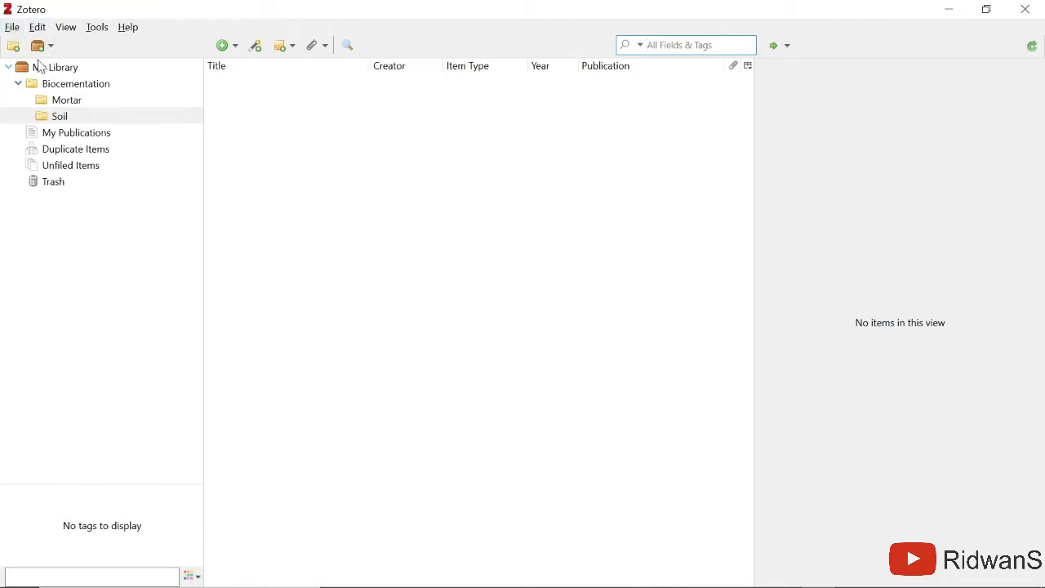
# Add a blank Journal Article item to the Soil collection.
pyautogui.click(13, 28)
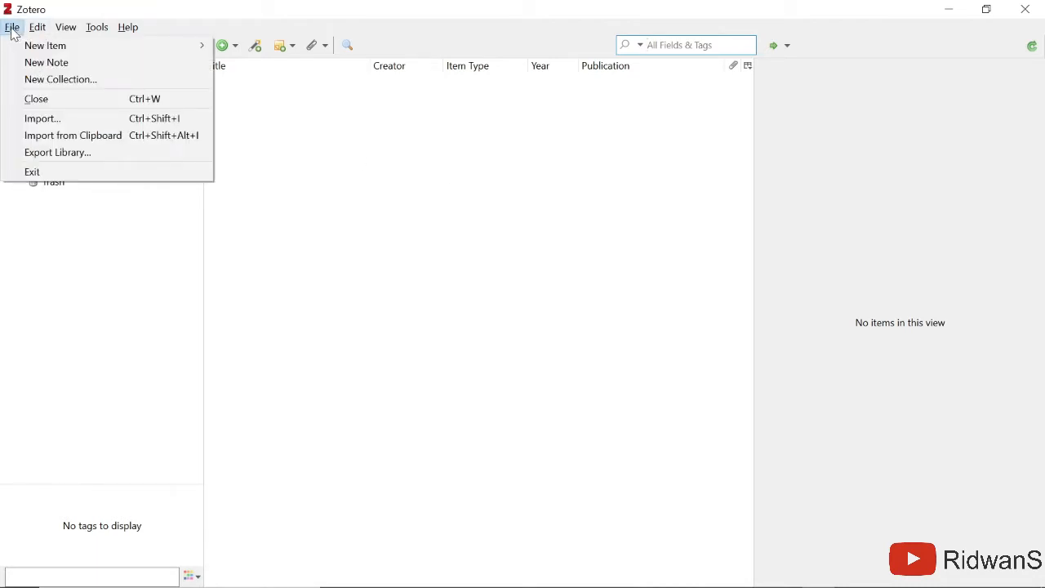
pyautogui.moveTo(87, 52)
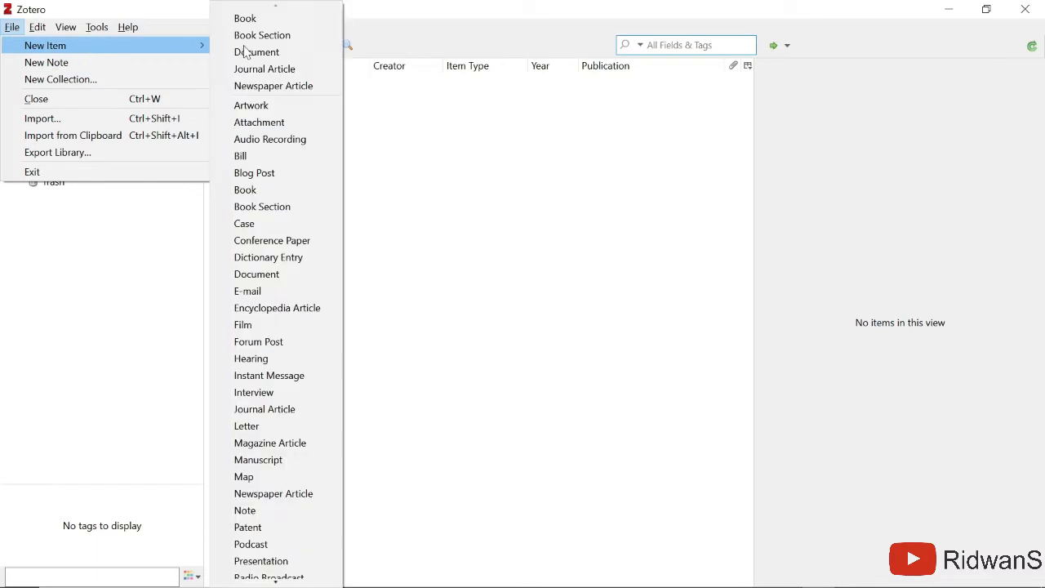
pyautogui.click(12, 27)
pyautogui.click(12, 27)
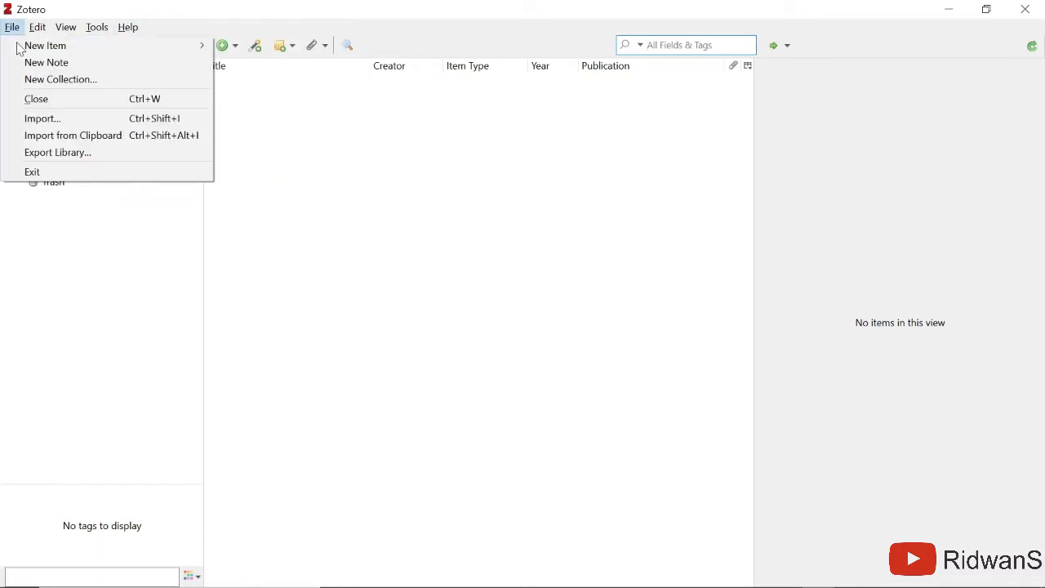
pyautogui.moveTo(196, 45)
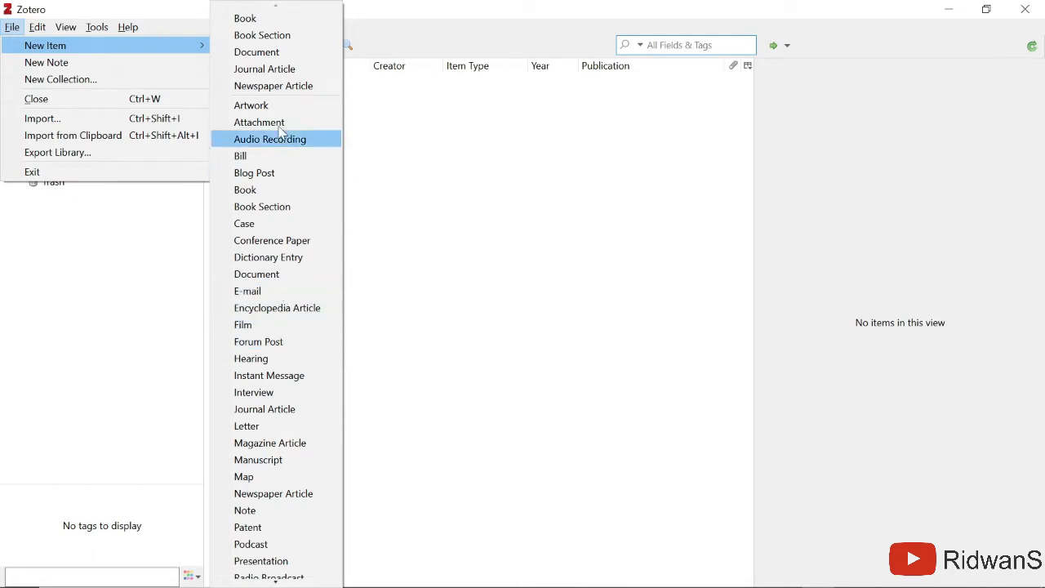
pyautogui.click(269, 73)
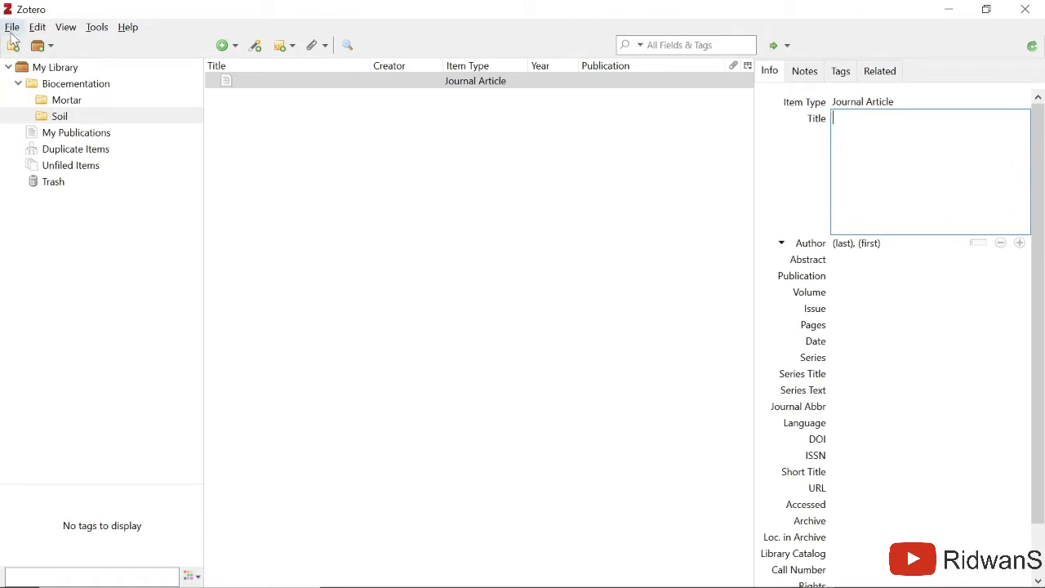
# Examine the Abstract, Publication, Volume and Issue fields of the blank Journal Article item without filling them in.
pyautogui.click(286, 85)
pyautogui.click(843, 263)
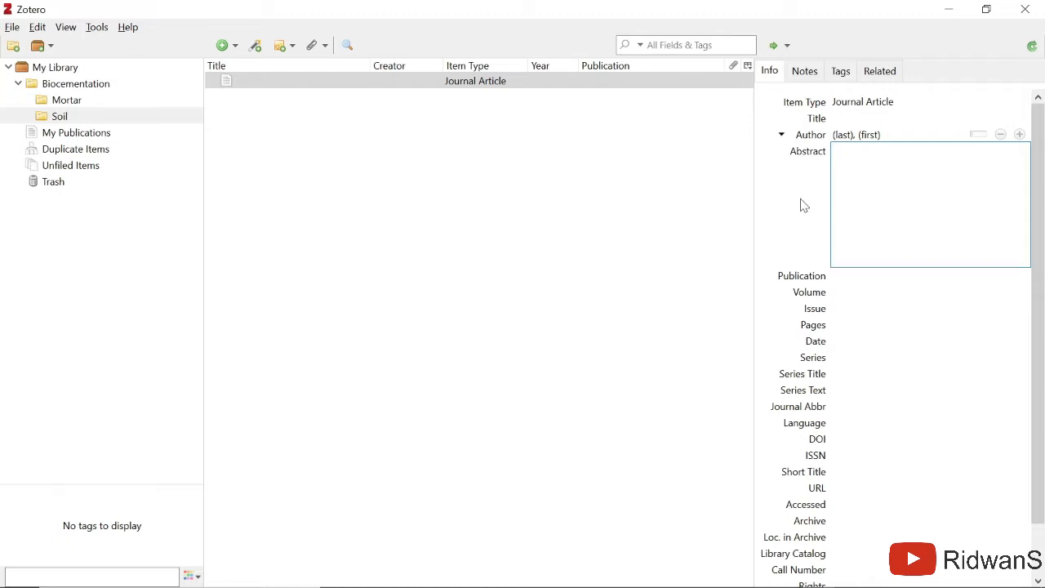
pyautogui.click(849, 276)
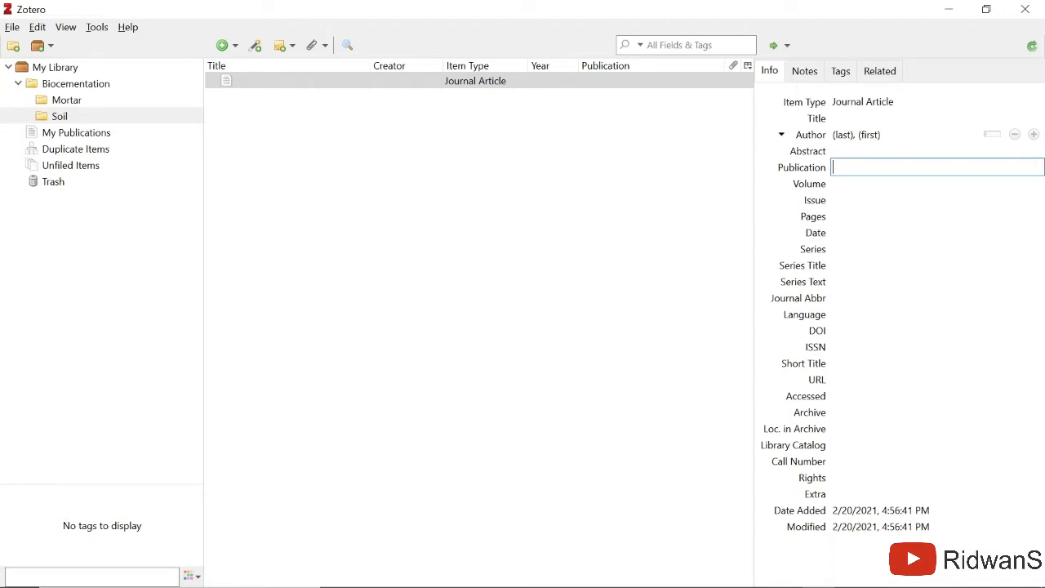
pyautogui.click(842, 187)
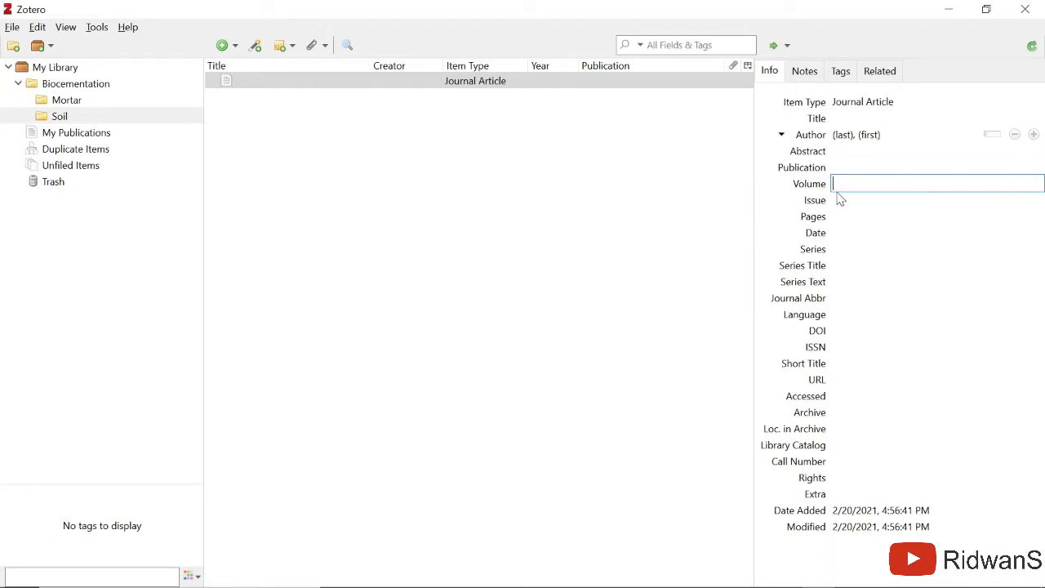
pyautogui.click(840, 200)
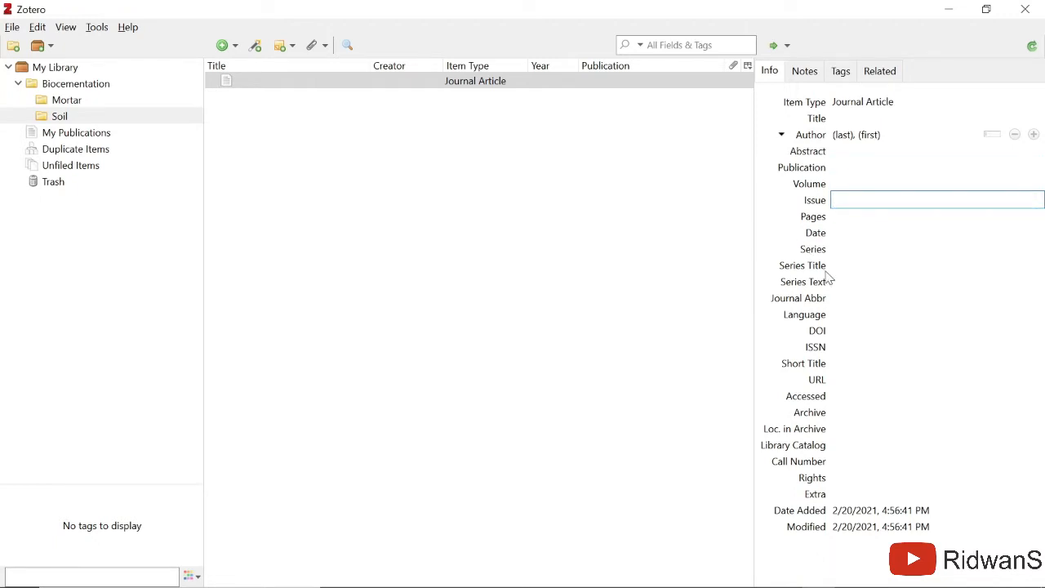
# Delete the blank Journal Article item from the Soil collection.
pyautogui.click(526, 176)
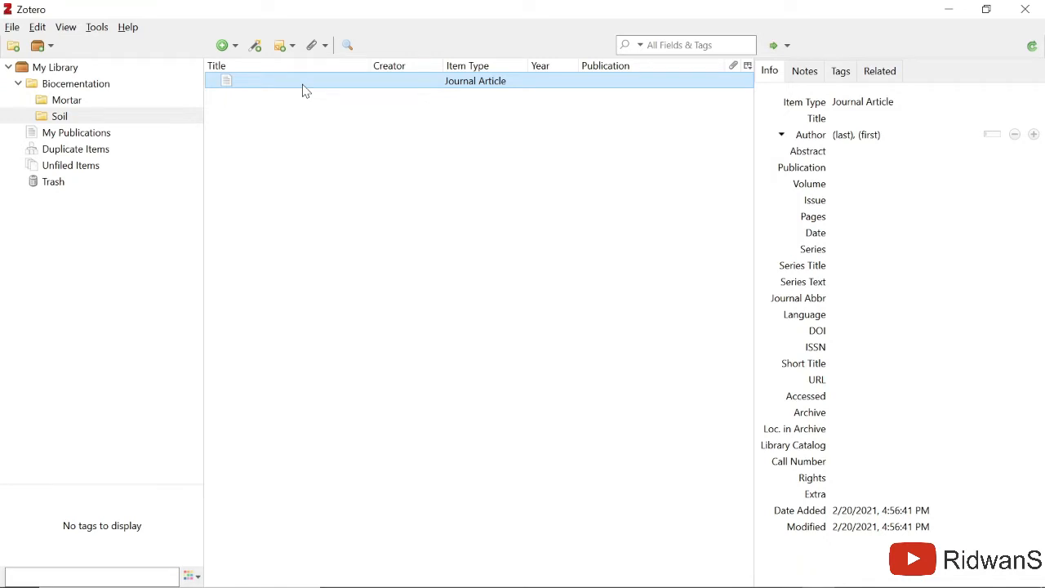
pyautogui.press('Delete')
pyautogui.click(475, 320)
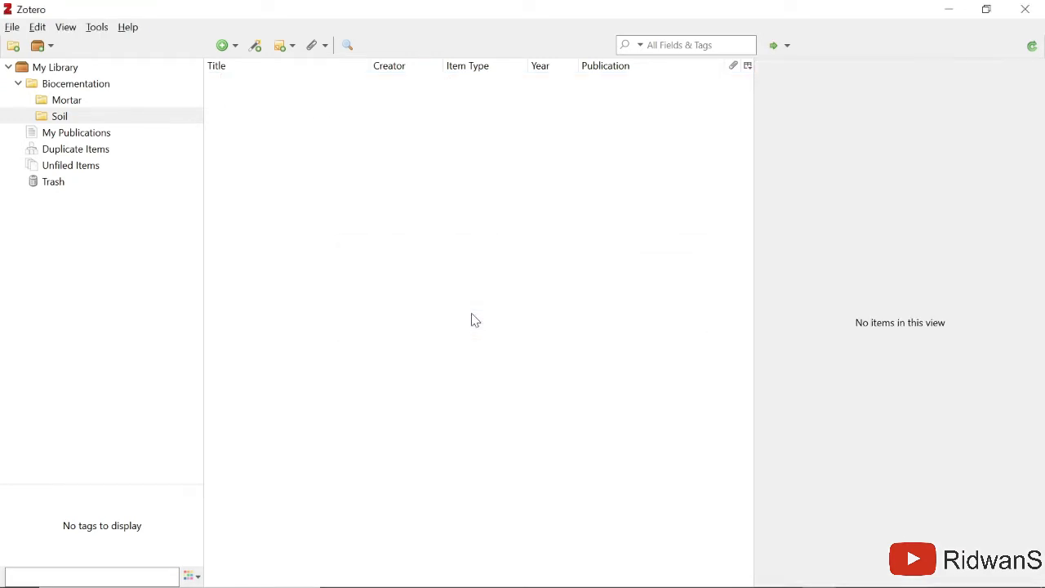
# Examine the Biocementation collection with its Mortar and Soil subcollections, looking through the Mortar references, and collapse the collection.
pyautogui.click(18, 84)
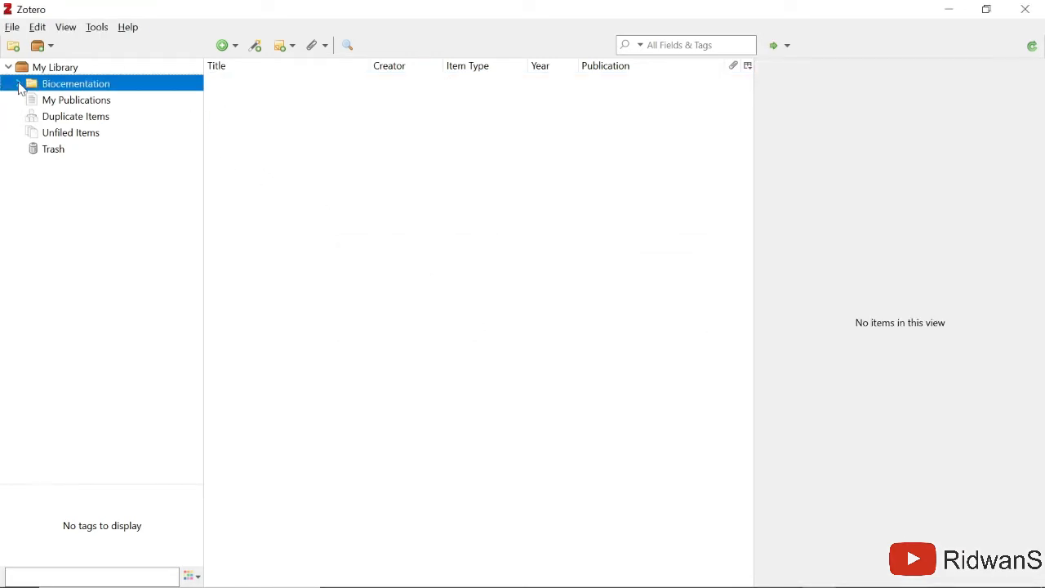
pyautogui.click(18, 84)
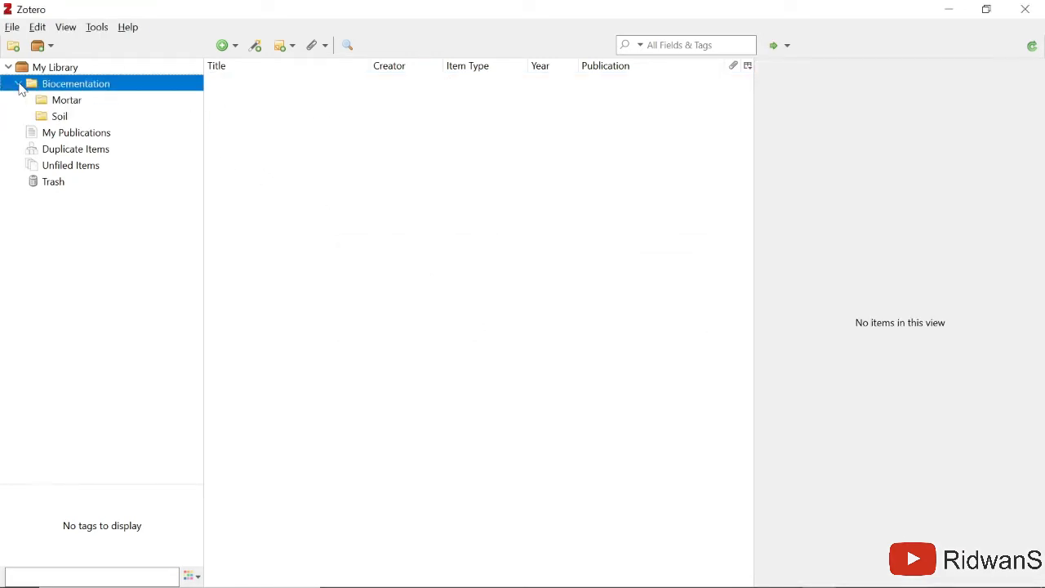
pyautogui.click(71, 102)
pyautogui.click(78, 88)
pyautogui.click(78, 102)
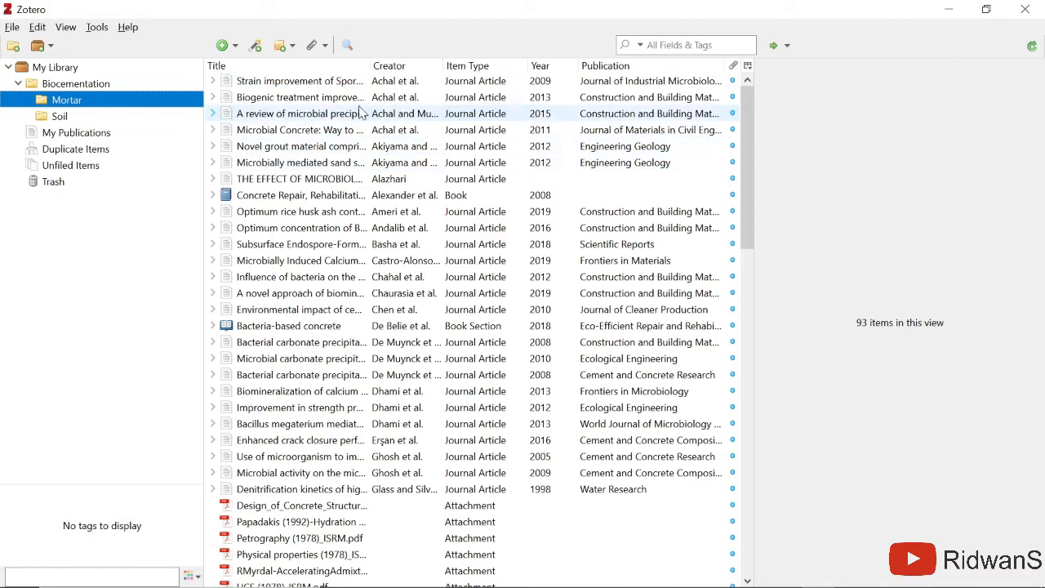
pyautogui.scroll(-1, 437, 176)
pyautogui.scroll(-15, 437, 176)
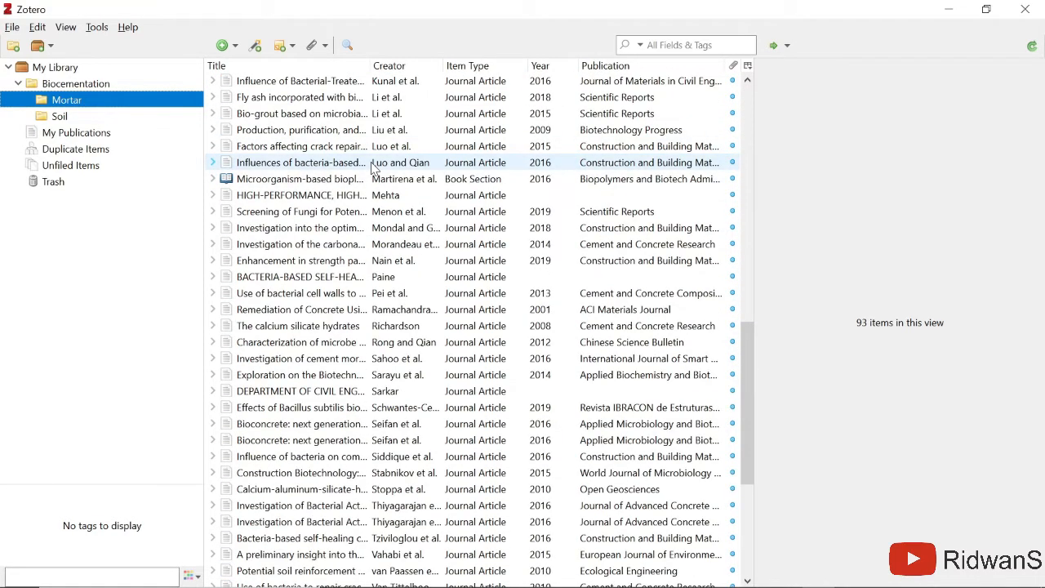
pyautogui.scroll(-2, 377, 171)
pyautogui.scroll(17, 327, 163)
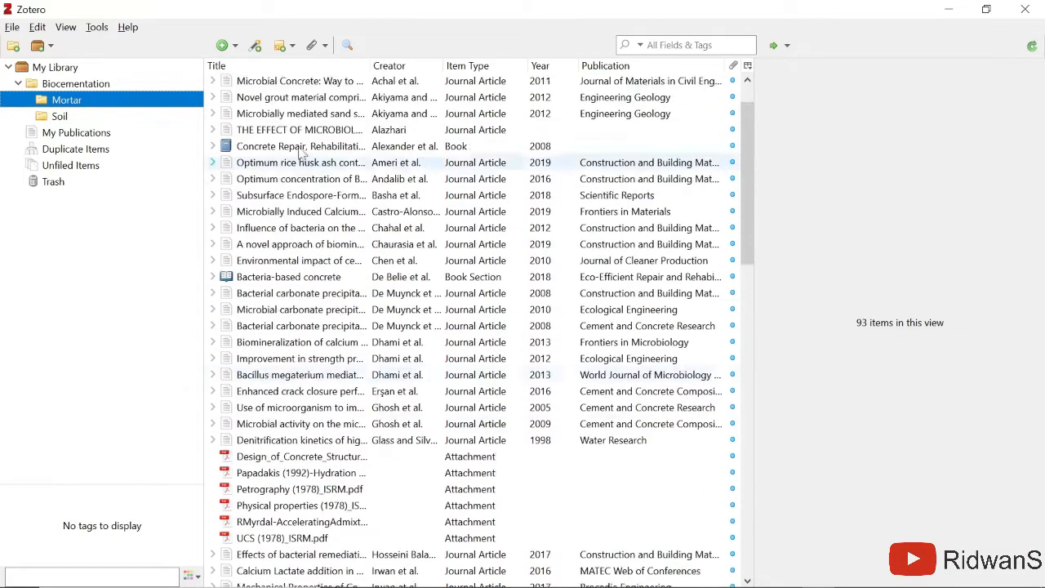
pyautogui.click(62, 116)
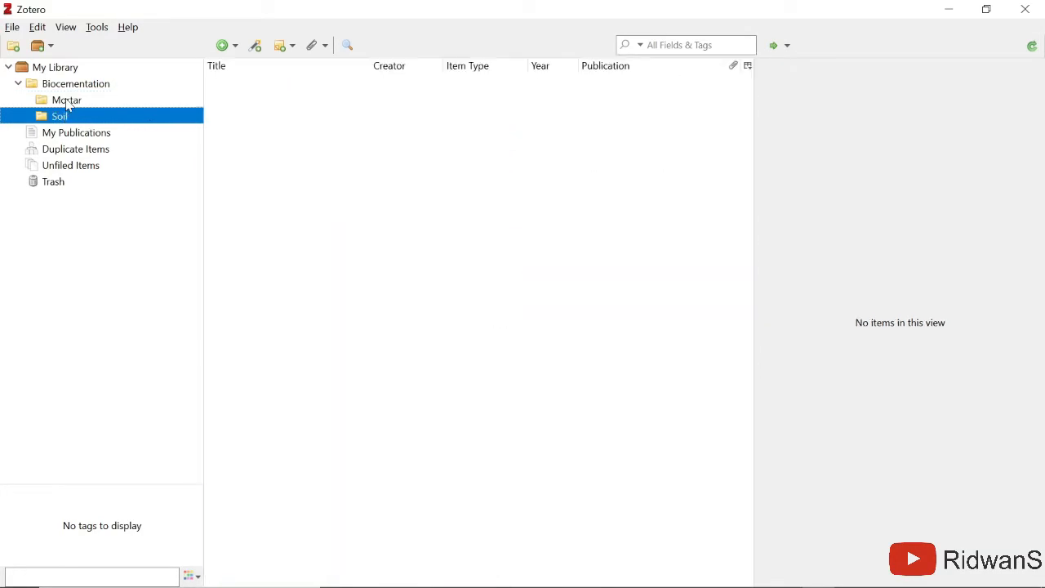
pyautogui.click(69, 101)
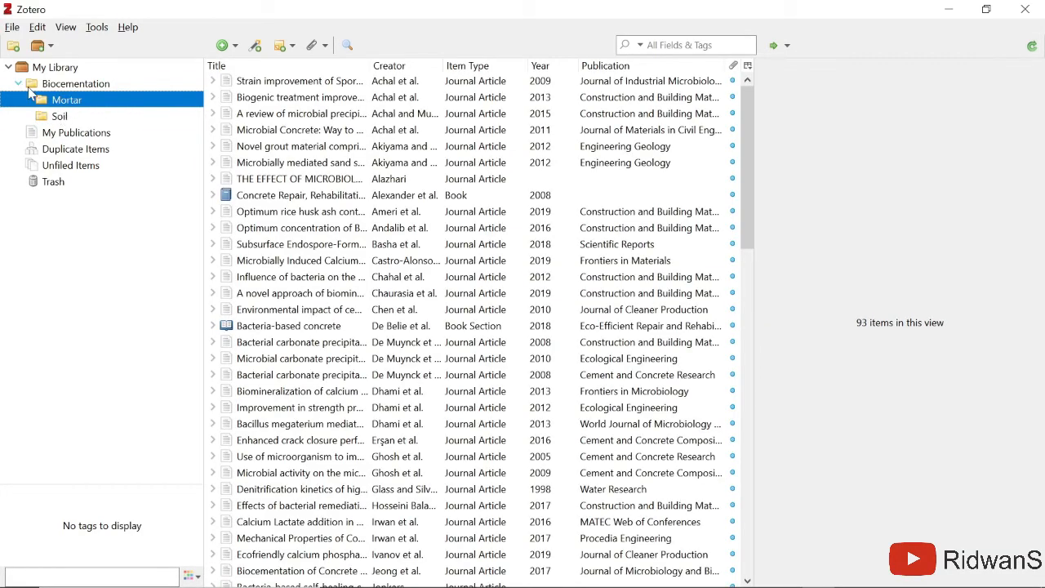
pyautogui.click(19, 84)
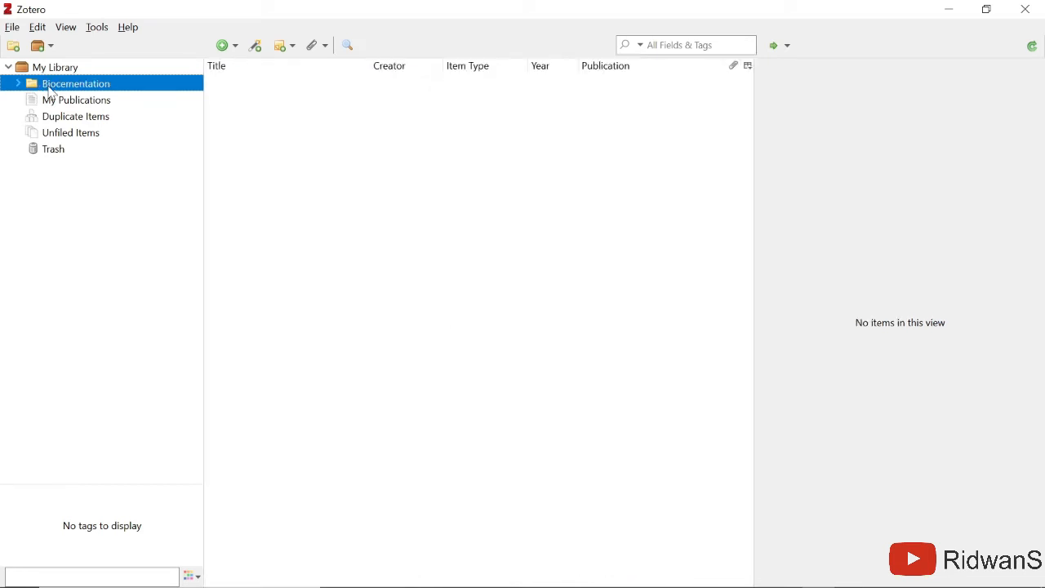
# Create a new collection named "Folder 1" in My Library.
pyautogui.click(17, 51)
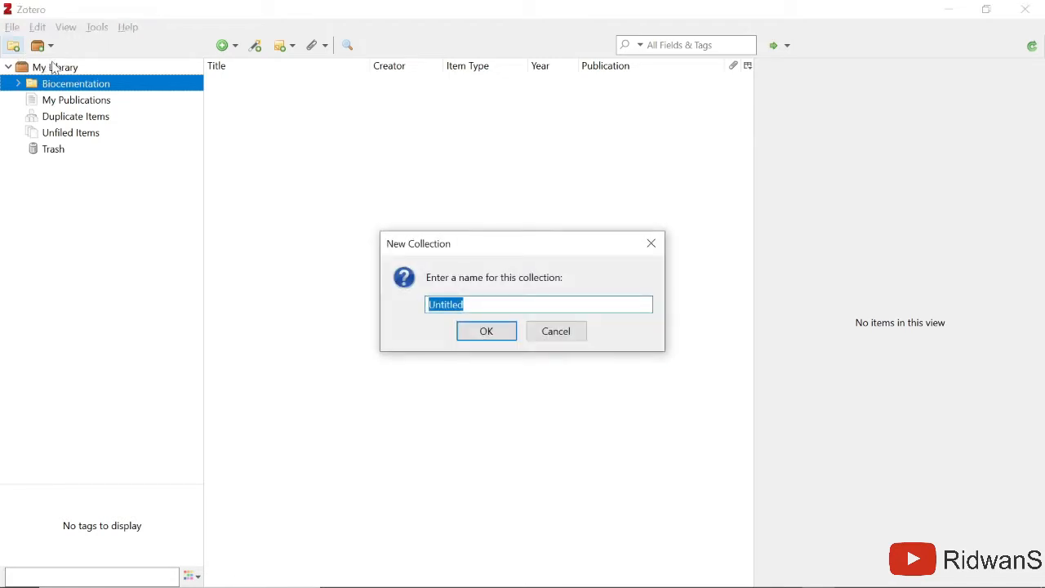
pyautogui.press('Home')
pyautogui.write('Fol')
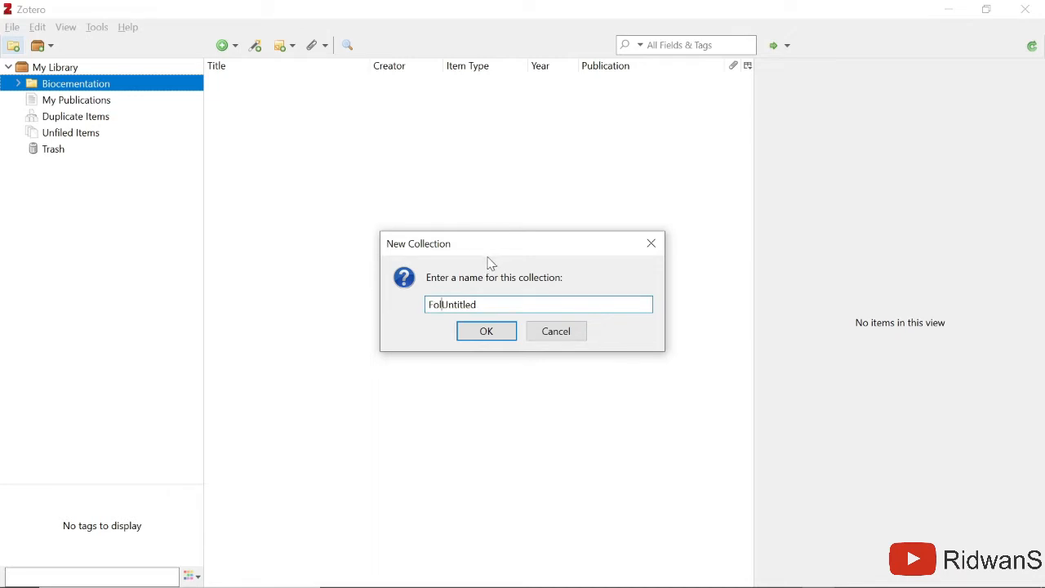
pyautogui.moveTo(480, 305); pyautogui.dragTo(432, 305)
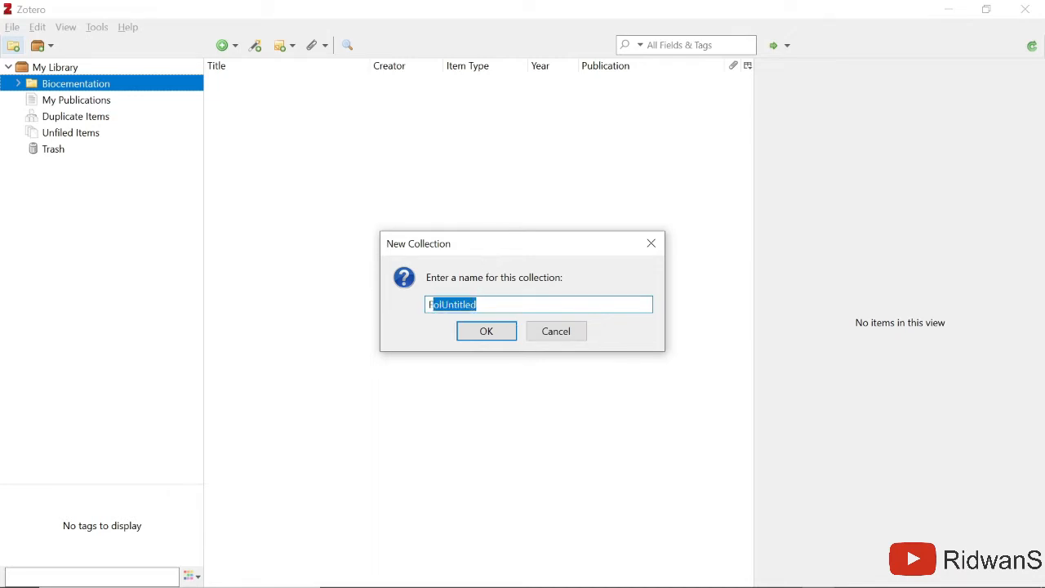
pyautogui.press('BackSpace')
pyautogui.write('older')
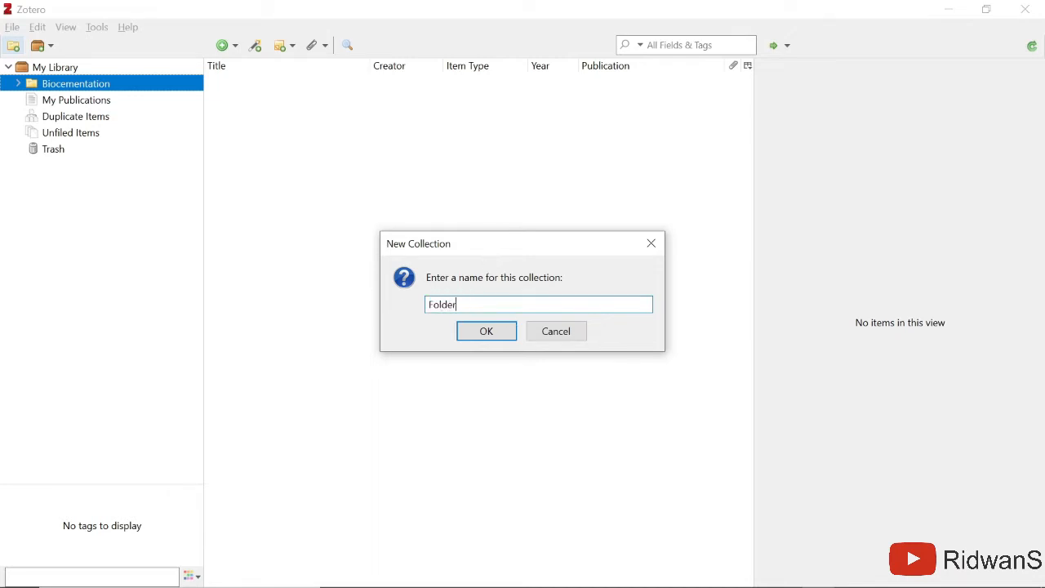
pyautogui.write(' 1')
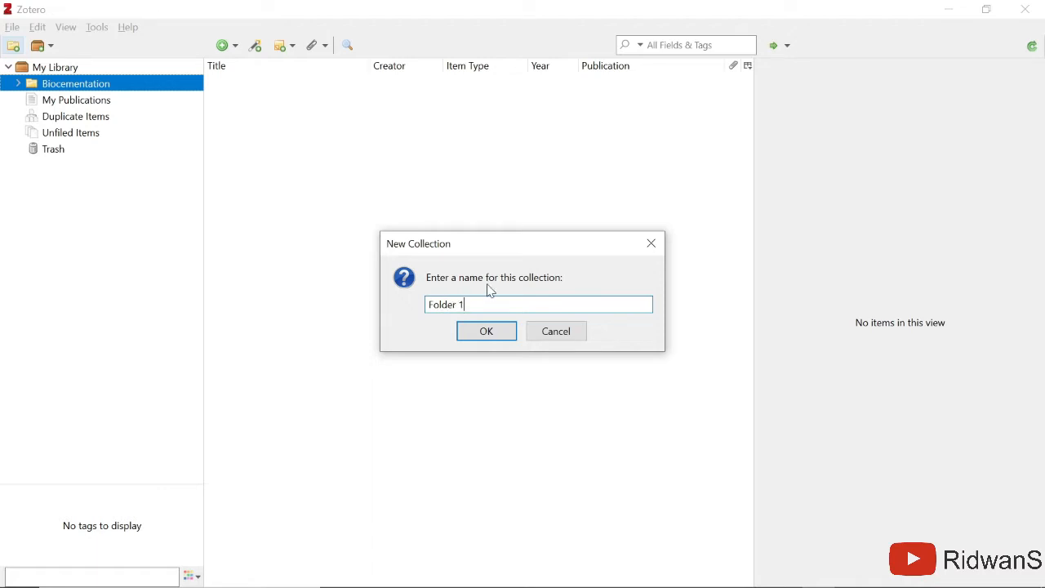
pyautogui.click(486, 331)
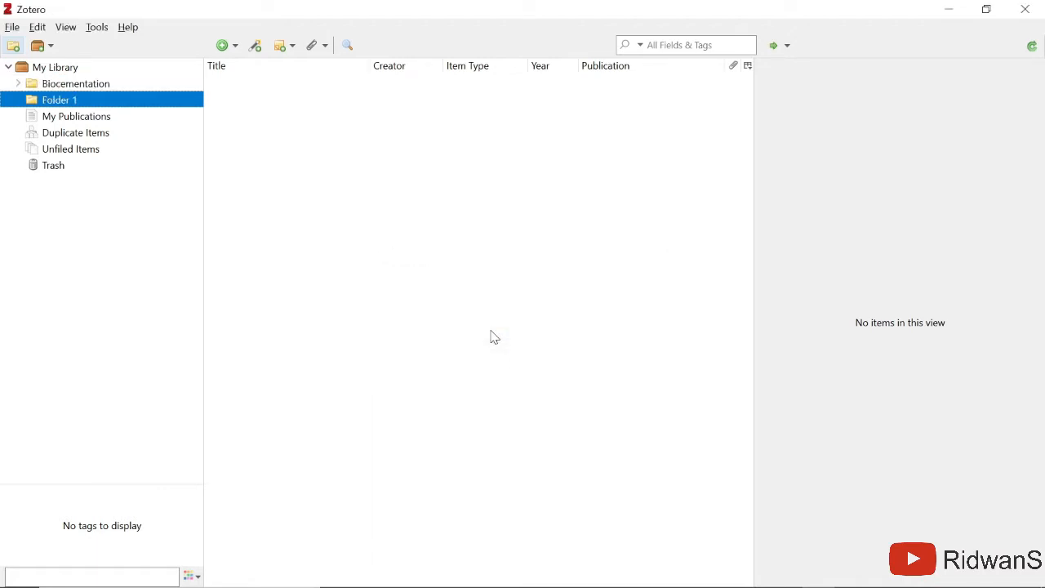
# Create a subcollection named "Jurnal Pendidikan" inside Folder 1.
pyautogui.click(82, 85)
pyautogui.click(69, 101)
pyautogui.rightClick(65, 104)
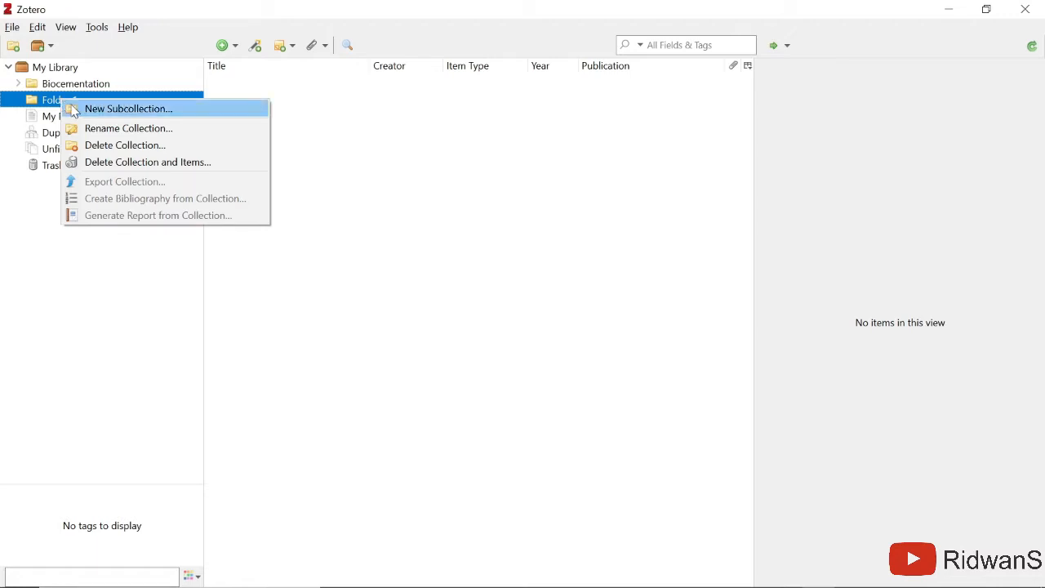
pyautogui.click(133, 110)
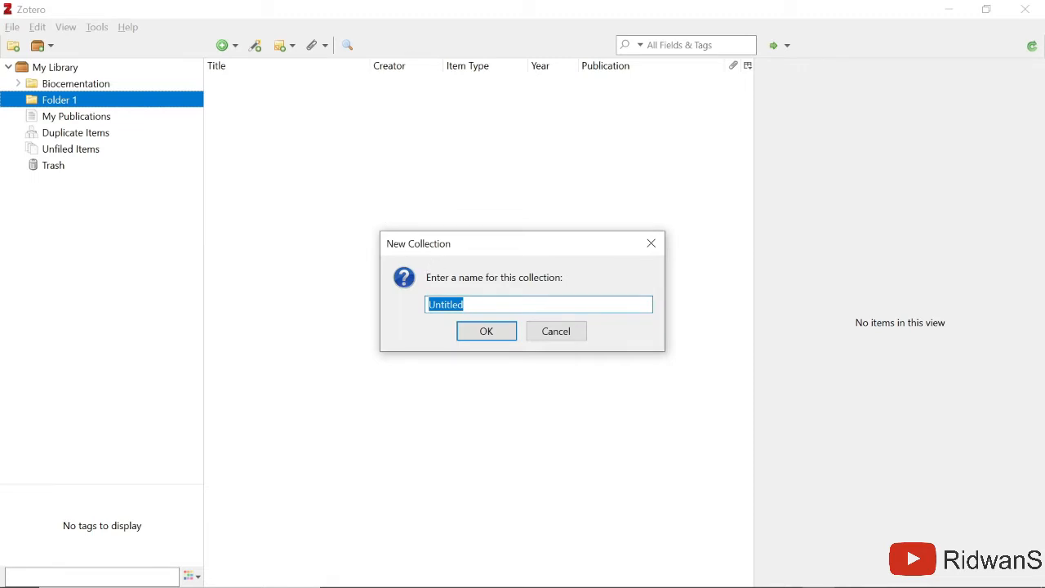
pyautogui.press('End')
pyautogui.hotkey('ctrl', 'a')
pyautogui.write('Jurnal Pendidikan')
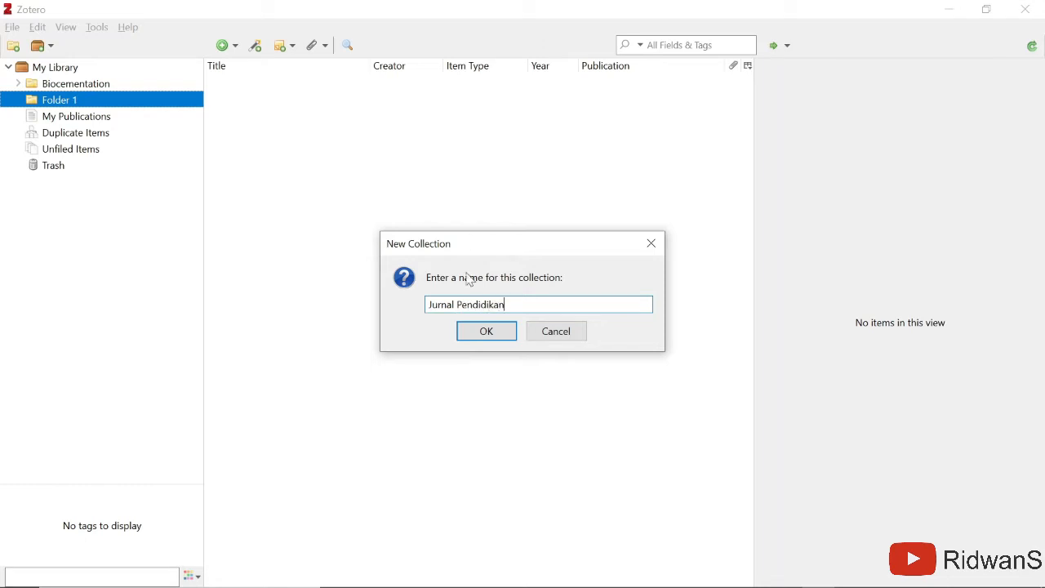
pyautogui.click(495, 329)
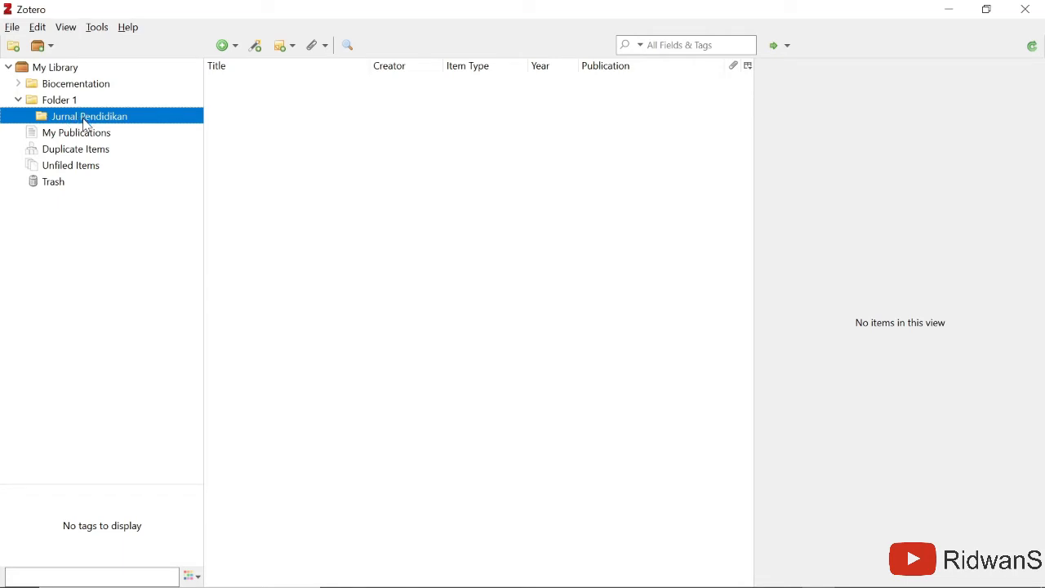
# Create a second subcollection named "Jurnal Kesehatan" inside Folder 1.
pyautogui.click(57, 105)
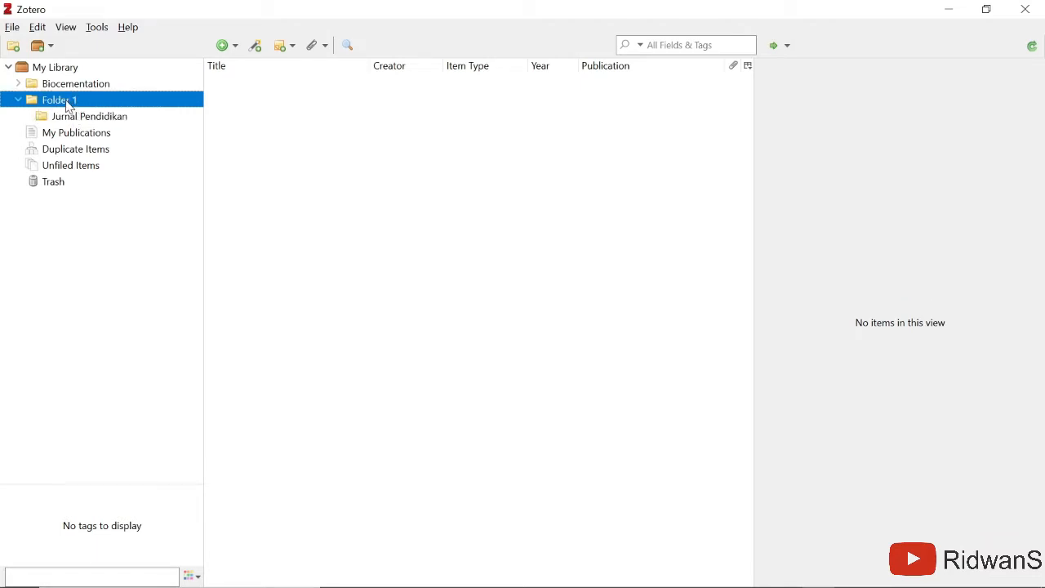
pyautogui.rightClick(65, 103)
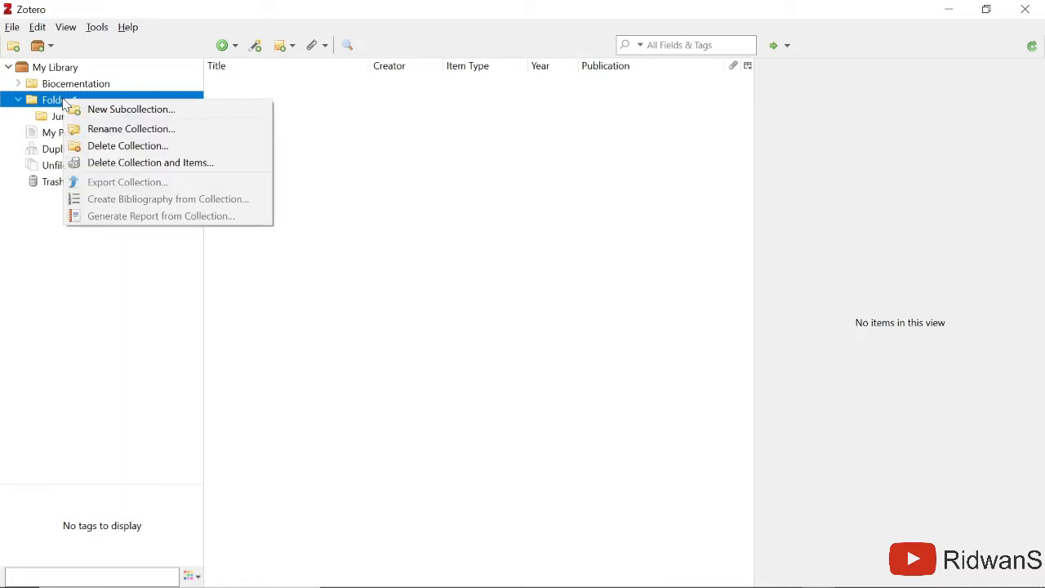
pyautogui.click(113, 109)
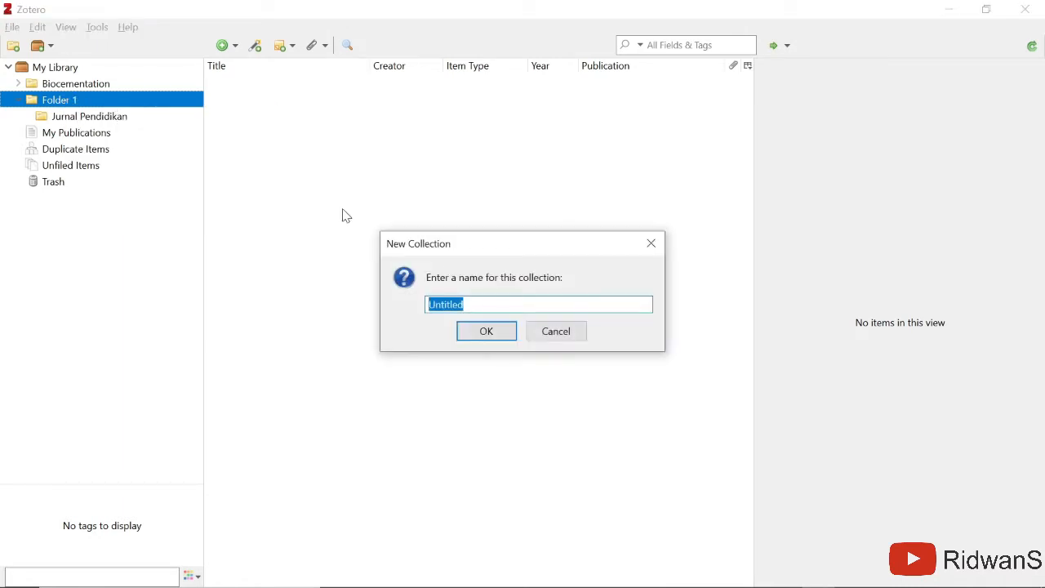
pyautogui.write('Jurnal Kesehatan')
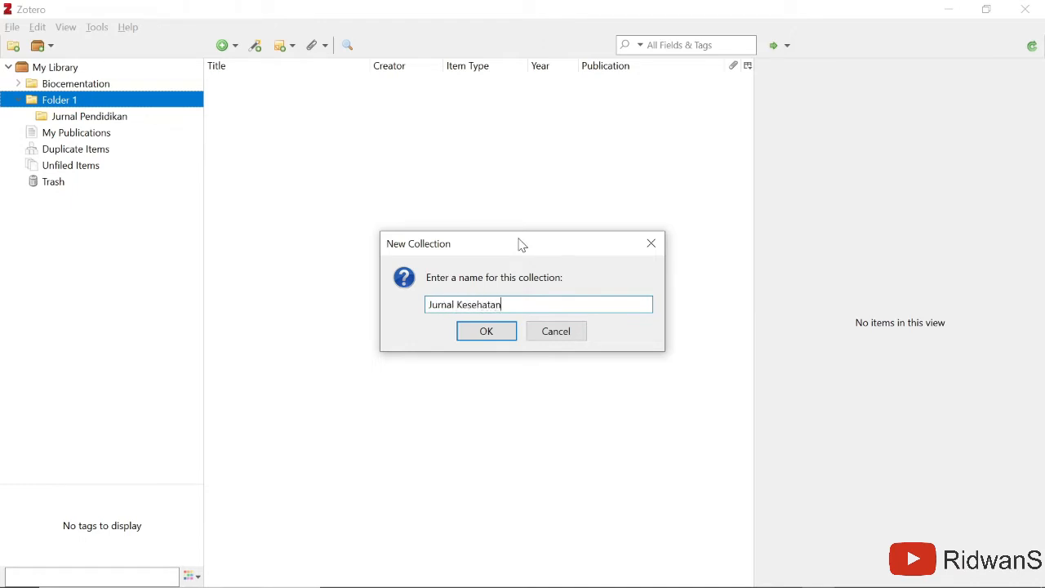
pyautogui.click(490, 331)
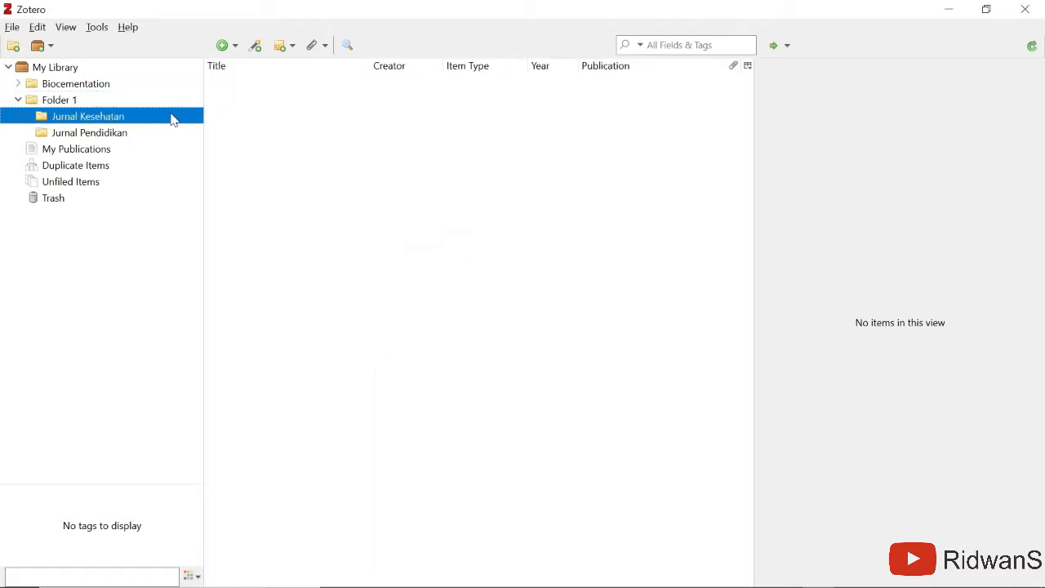
pyautogui.click(82, 136)
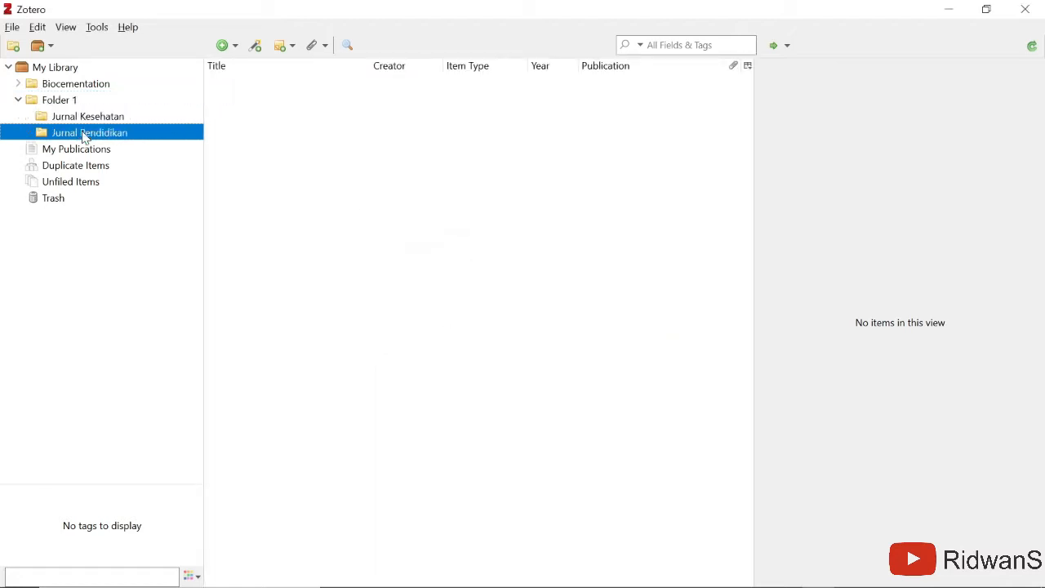
pyautogui.click(93, 123)
pyautogui.click(112, 136)
# Add a blank Journal Article item to the Jurnal Kesehatan subcollection.
pyautogui.click(59, 121)
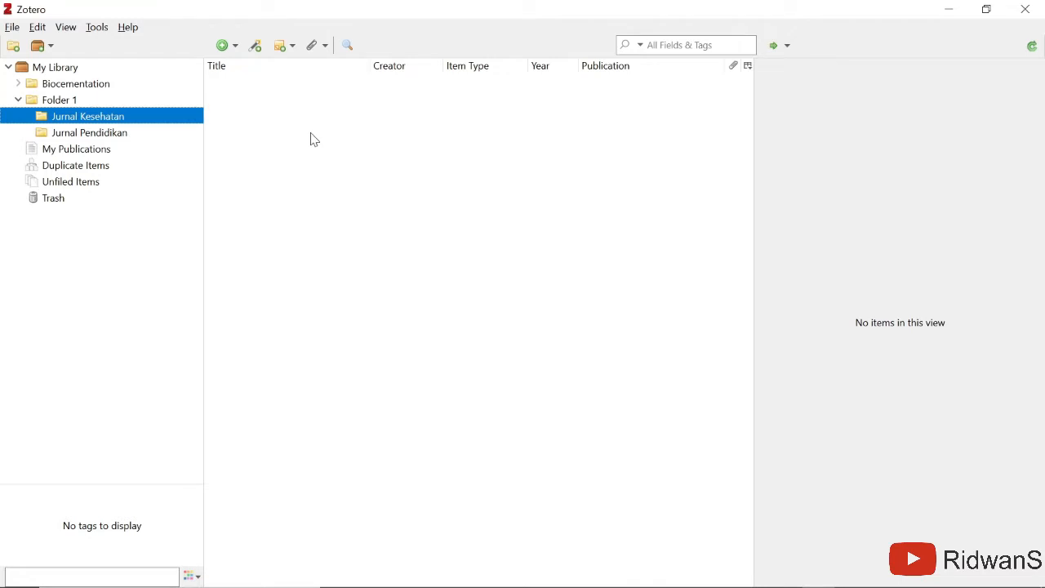
pyautogui.click(229, 47)
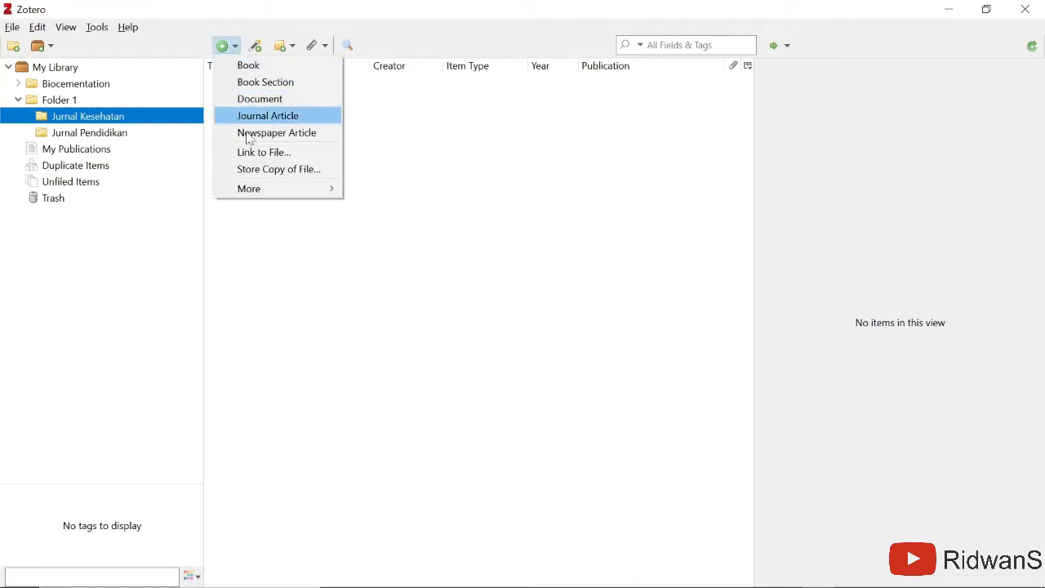
pyautogui.click(227, 47)
pyautogui.click(12, 27)
pyautogui.moveTo(63, 44)
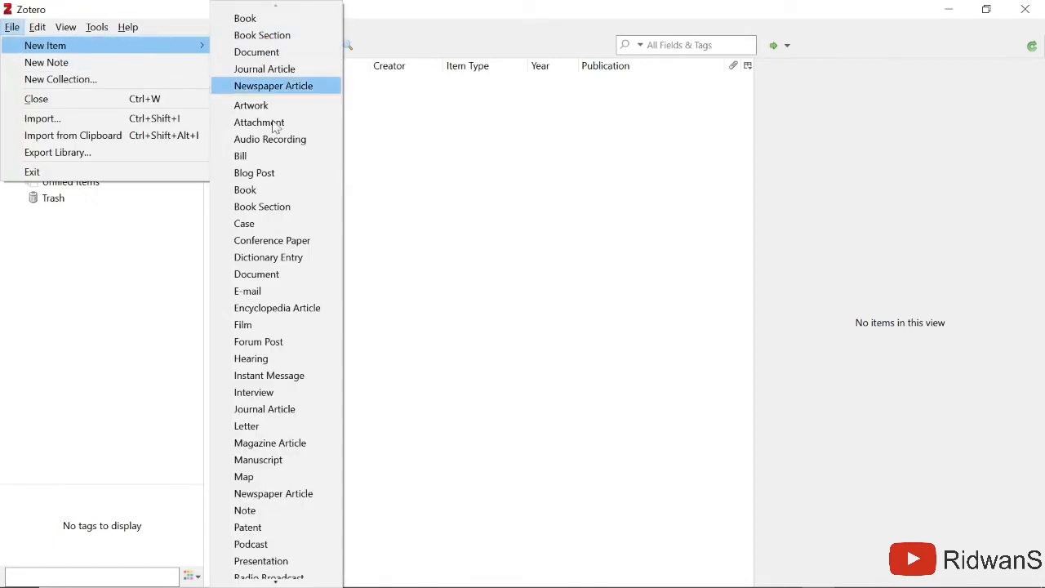
pyautogui.click(264, 70)
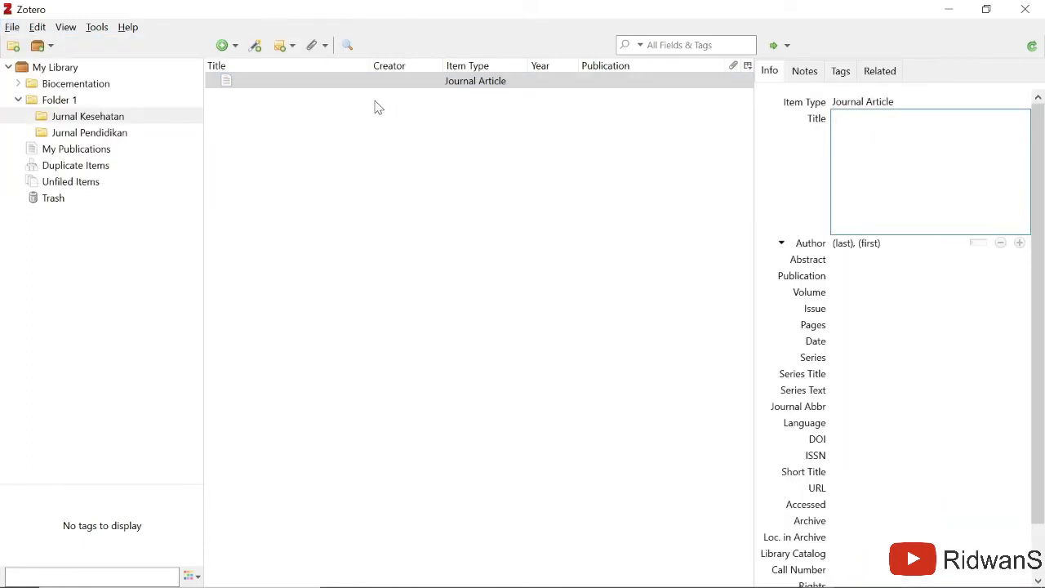
pyautogui.click(264, 112)
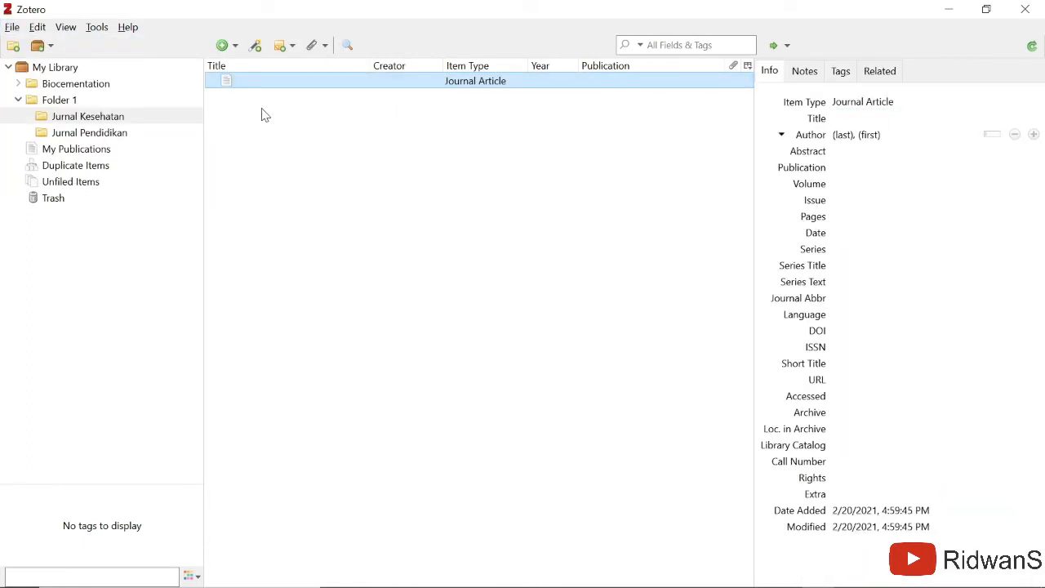
# Add a second blank Journal Article item to Jurnal Kesehatan, choosing its type from the full list of item types.
pyautogui.click(226, 47)
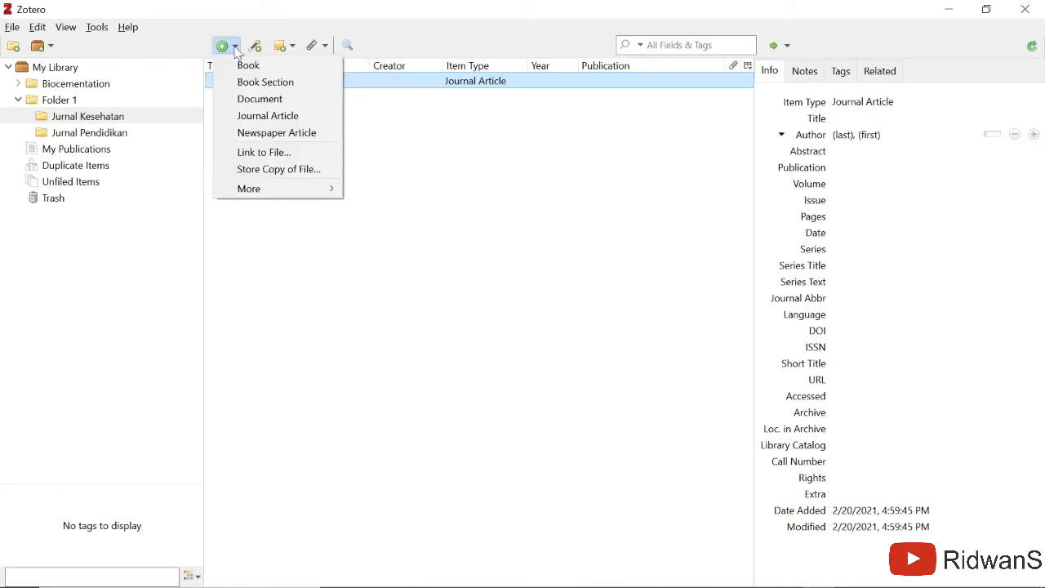
pyautogui.moveTo(262, 189)
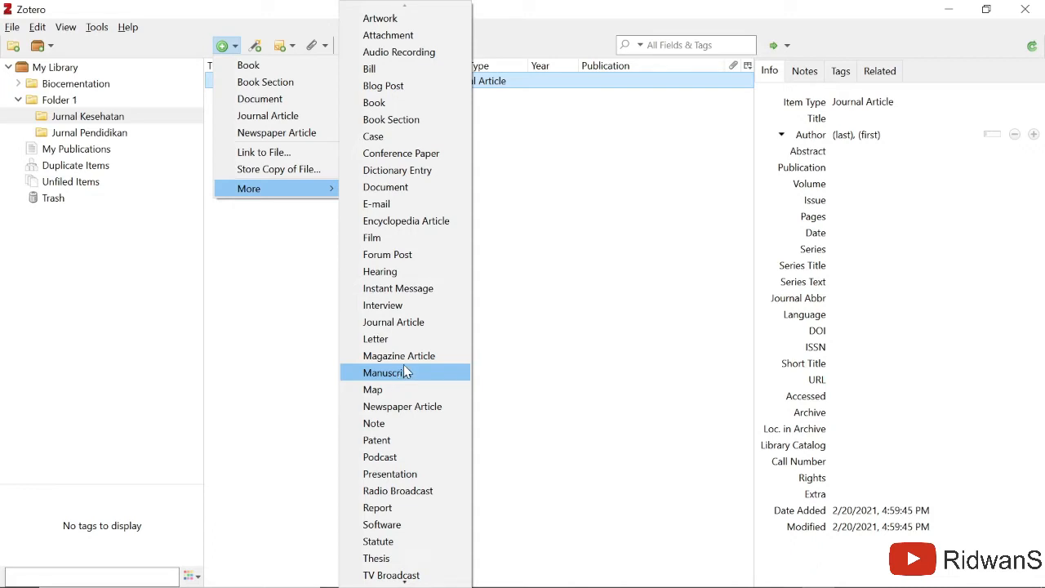
pyautogui.scroll(-1, 406, 372)
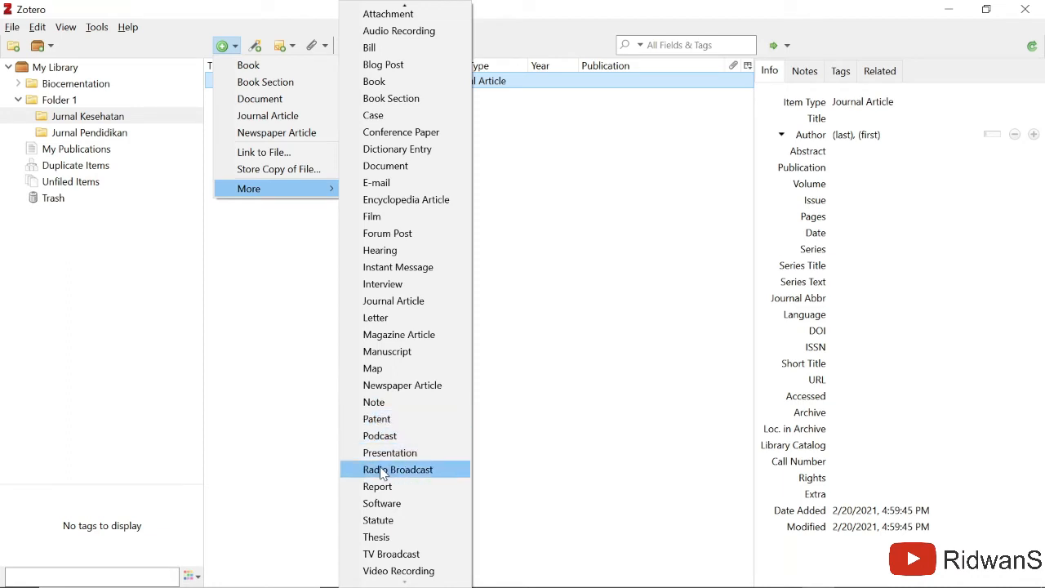
pyautogui.scroll(1, 406, 351)
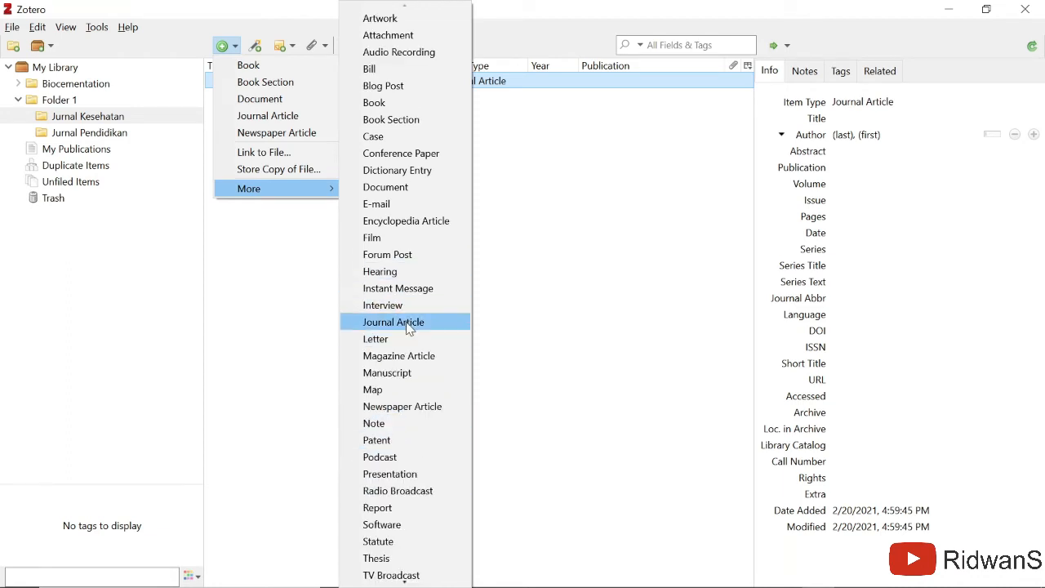
pyautogui.click(409, 323)
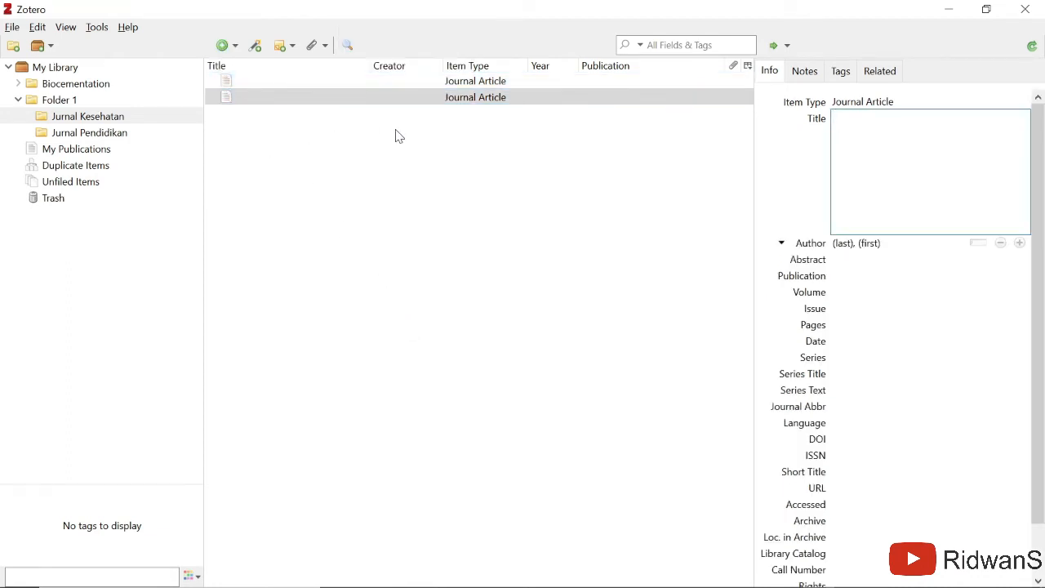
# Look over the two blank Journal Article items and their manual entry fields, such as Abstract and Publication.
pyautogui.click(280, 85)
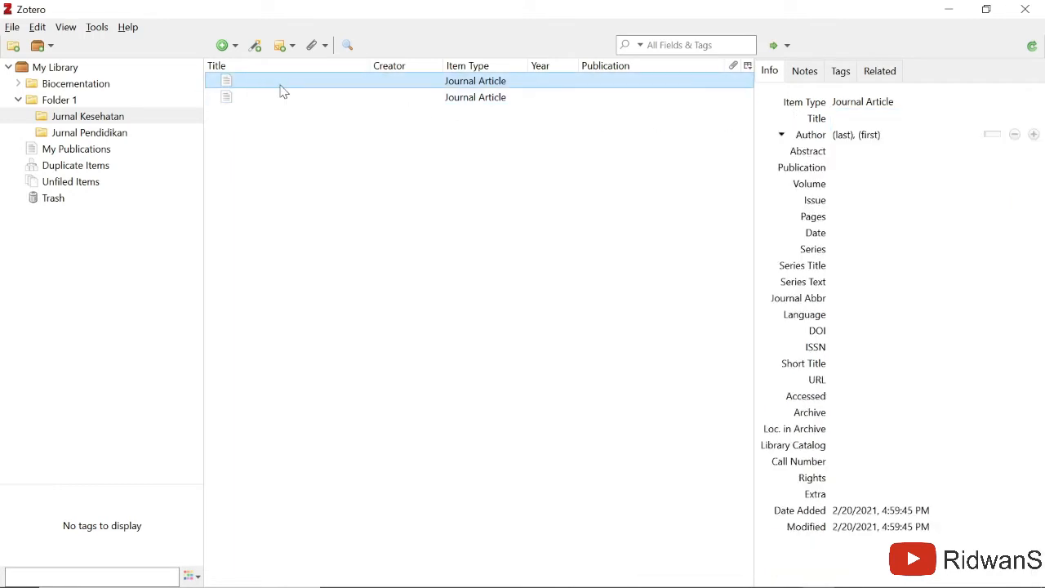
pyautogui.click(288, 97)
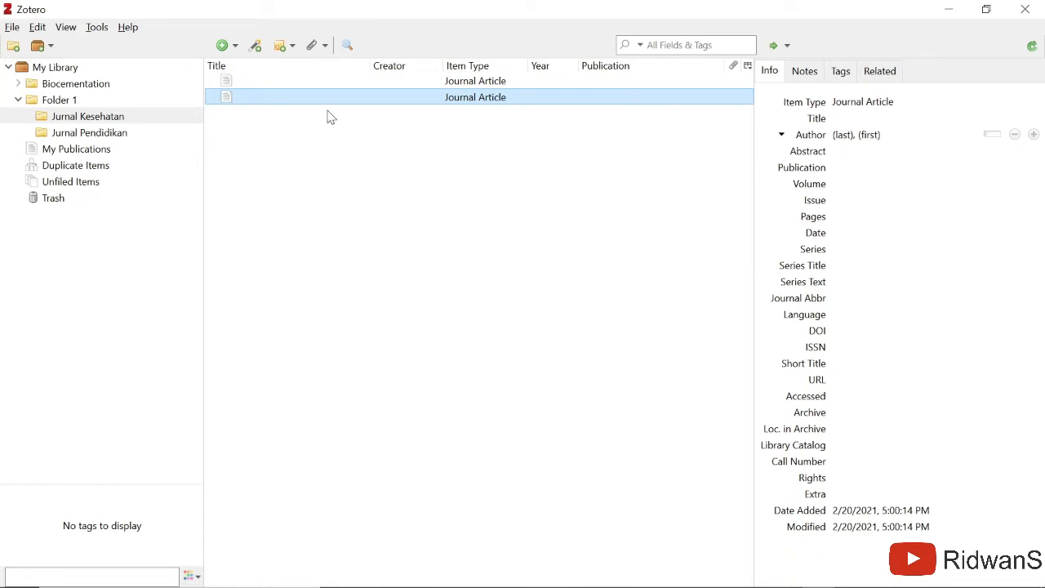
pyautogui.click(844, 153)
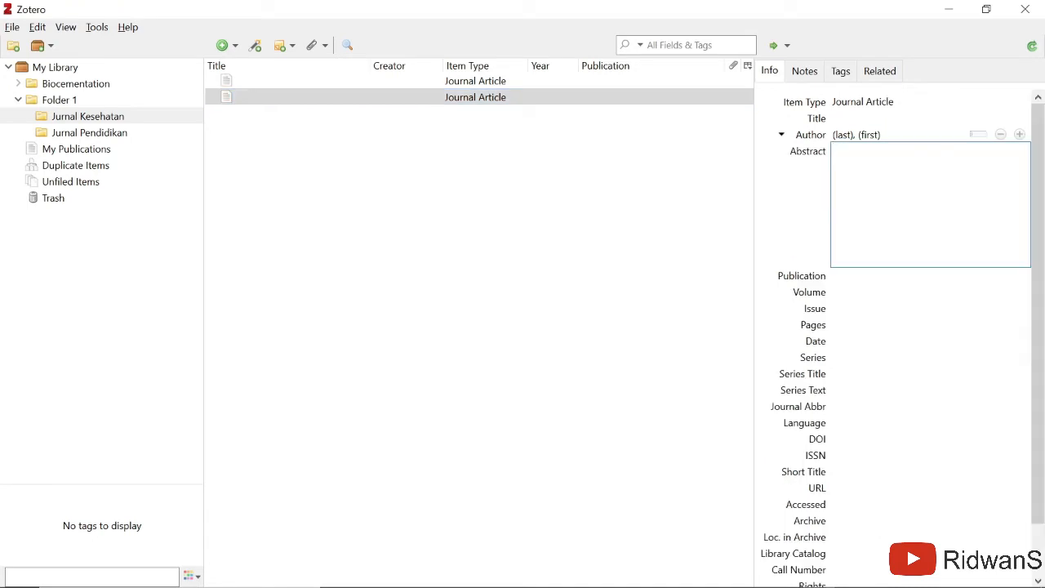
pyautogui.click(863, 282)
pyautogui.click(412, 160)
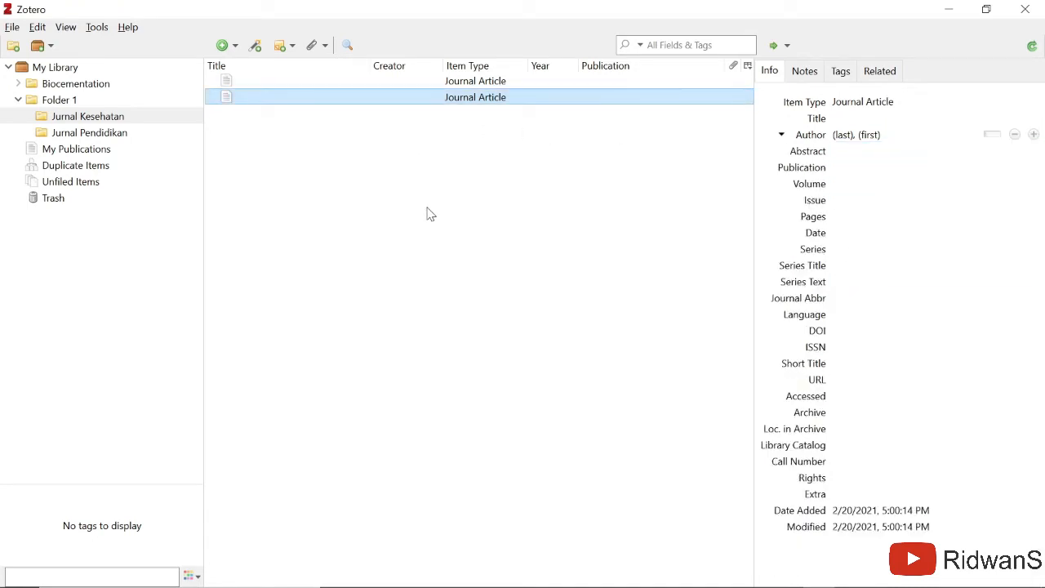
# Remove both blank Journal Article items from the Jurnal Kesehatan subcollection.
pyautogui.moveTo(308, 96); pyautogui.dragTo(302, 81)
pyautogui.click(332, 86)
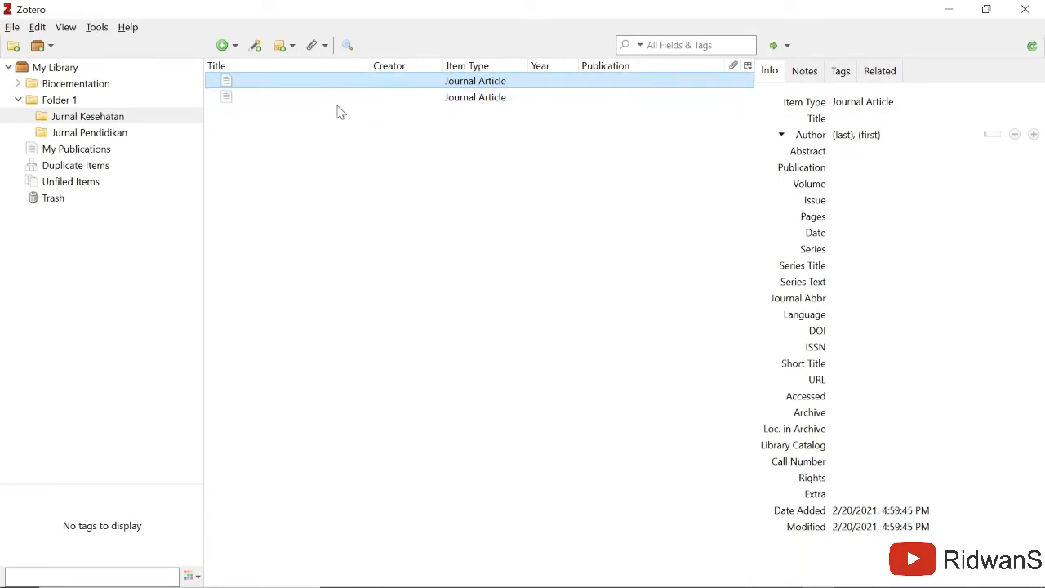
pyautogui.press('Delete')
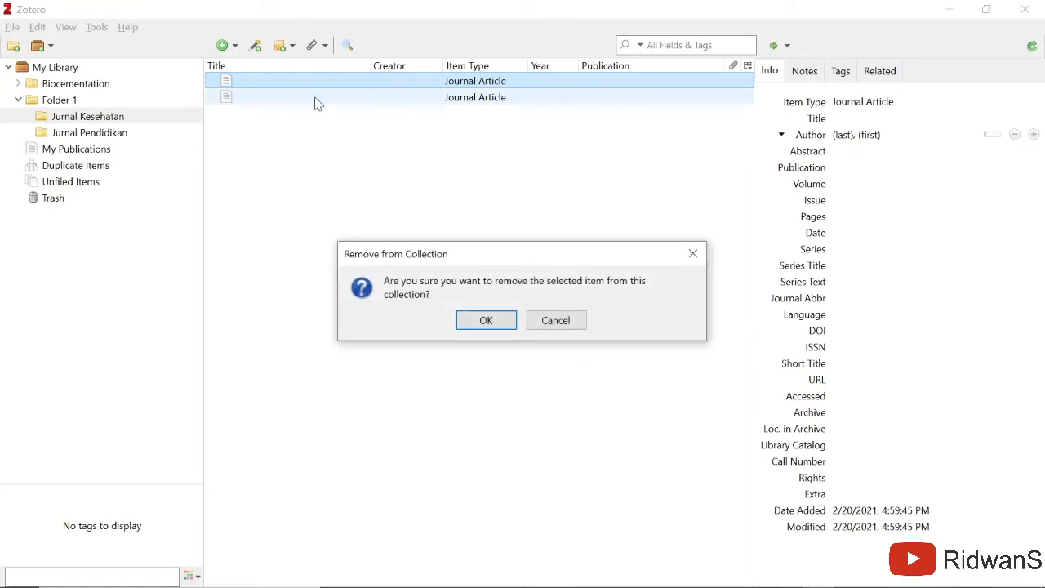
pyautogui.click(488, 320)
pyautogui.press('Delete')
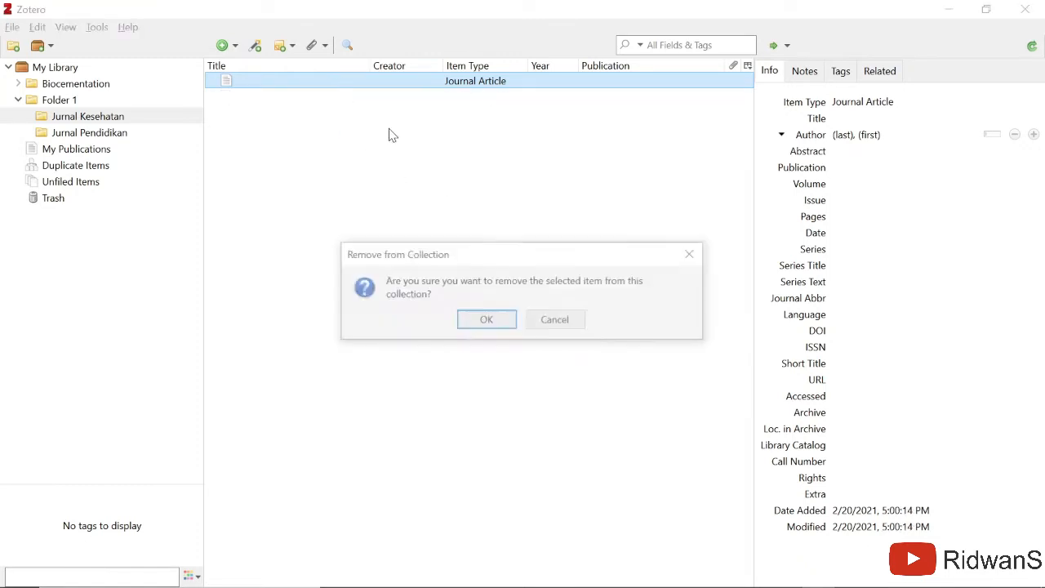
pyautogui.click(486, 318)
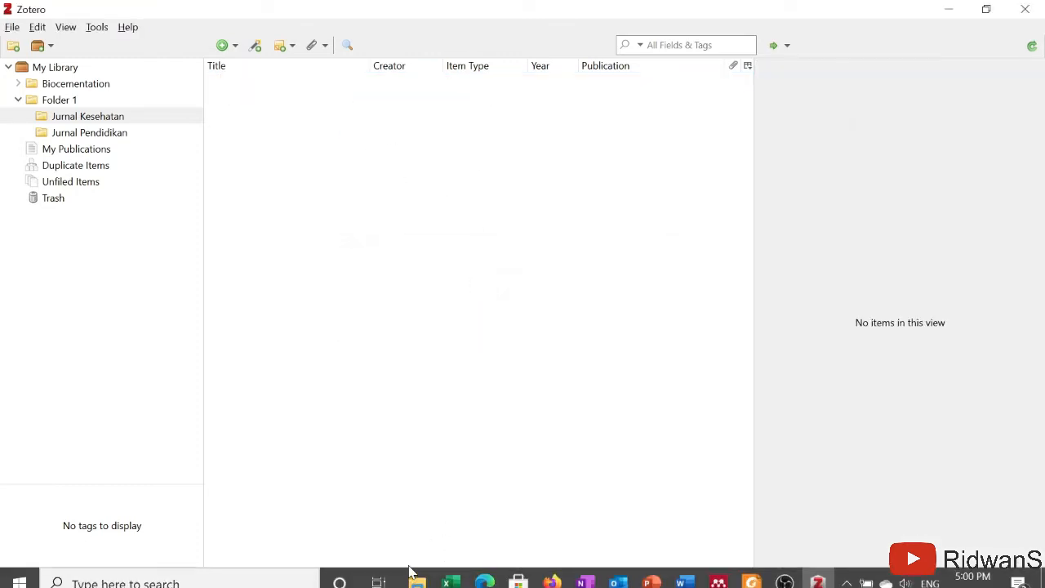
# Import the PDF "Factors affecting MICP-soil_zhao2014" from the CaCl2 folder in File Explorer into Jurnal Kesehatan.
pyautogui.click(416, 572)
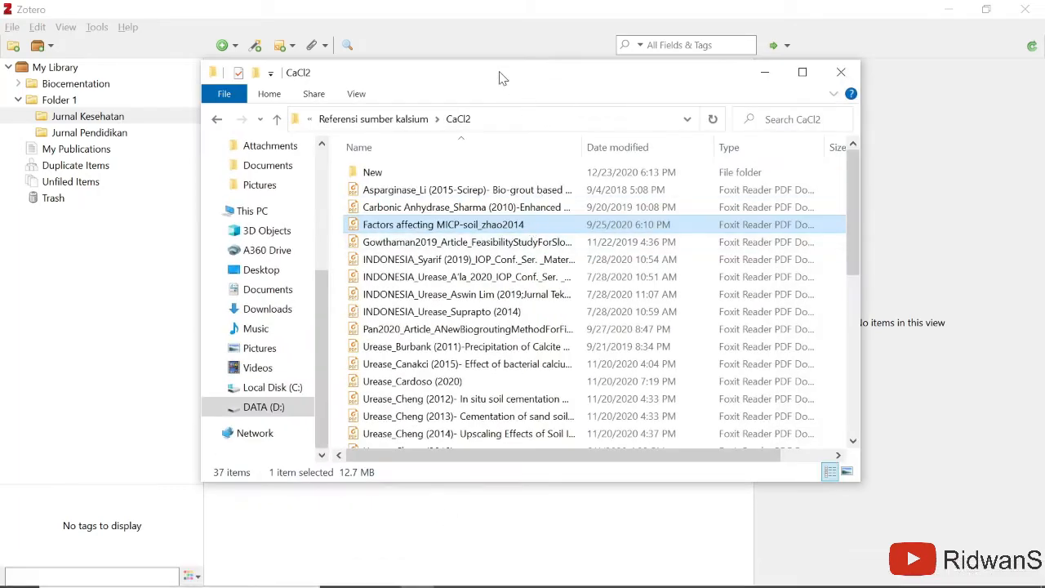
pyautogui.moveTo(499, 75); pyautogui.dragTo(748, 64)
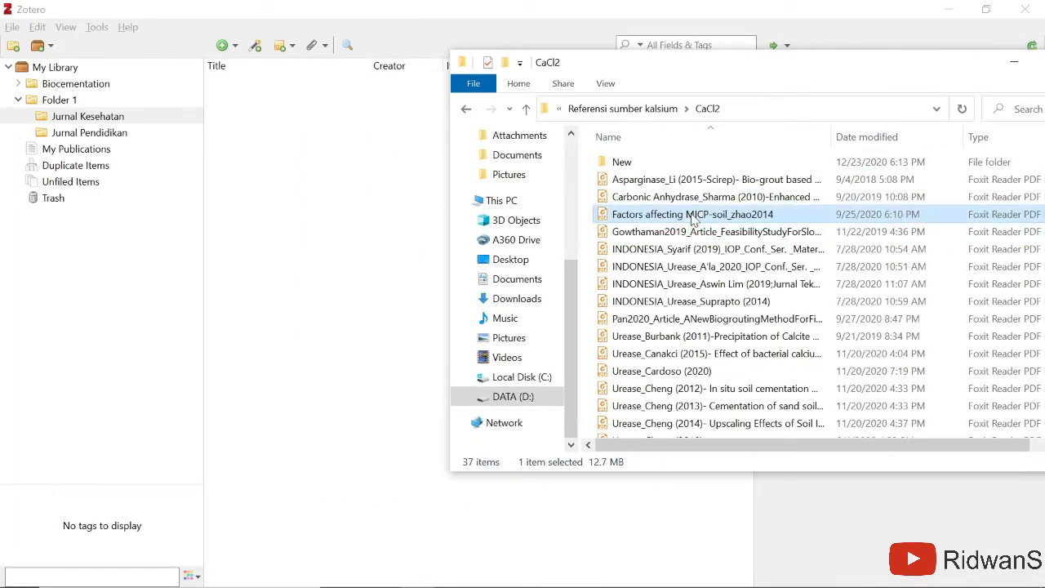
pyautogui.moveTo(709, 215); pyautogui.dragTo(321, 191)
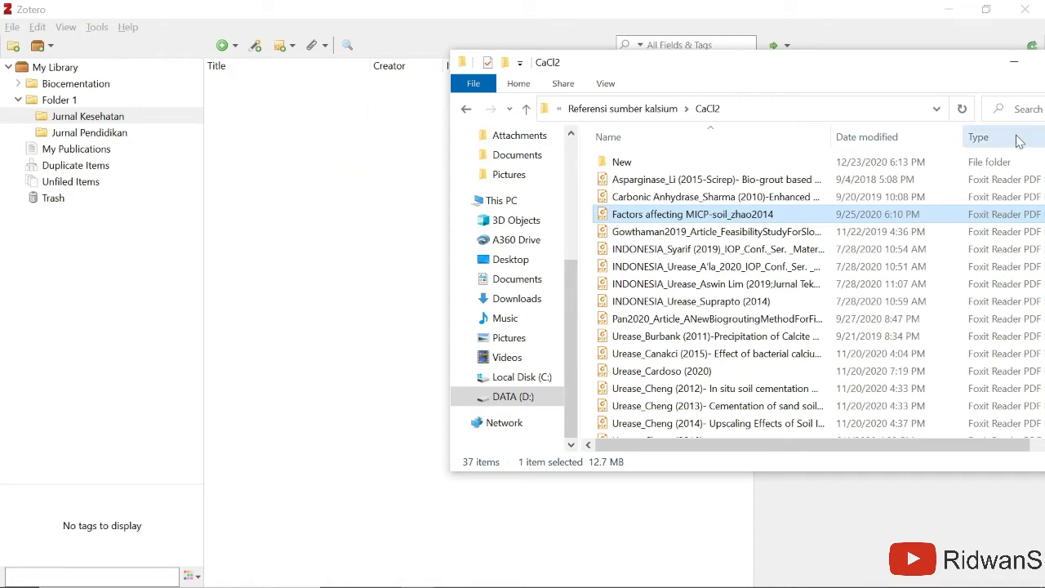
pyautogui.click(1013, 63)
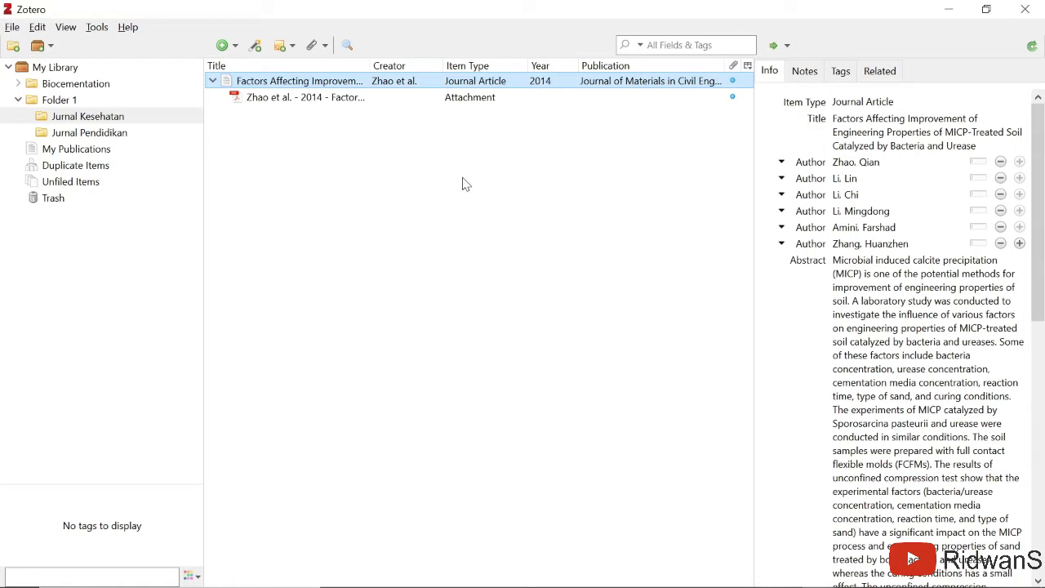
# Compare the details of the imported journal article with those of its PDF attachment.
pyautogui.click(262, 98)
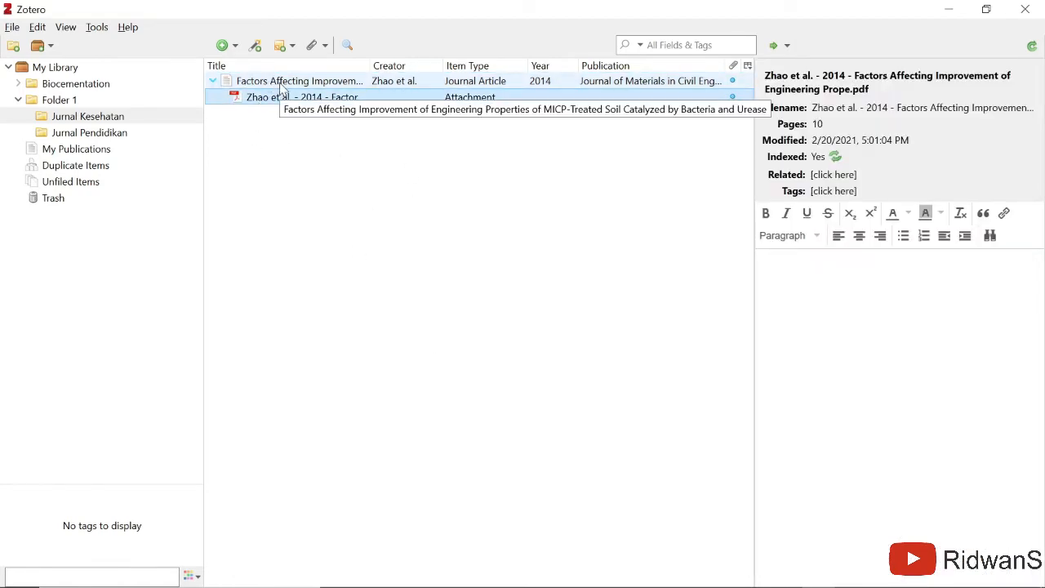
pyautogui.click(280, 85)
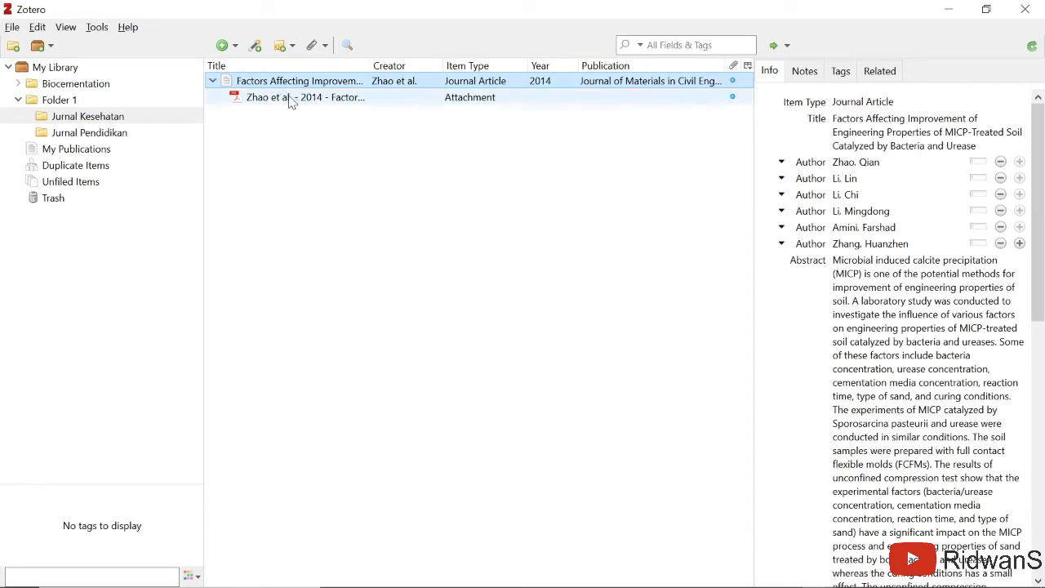
pyautogui.click(289, 100)
pyautogui.click(286, 87)
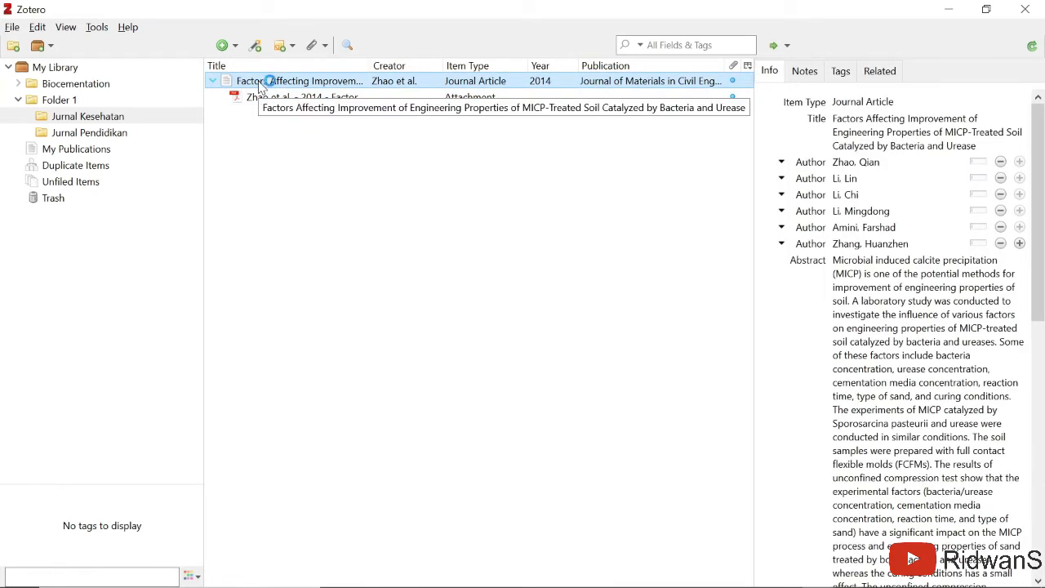
# Open the article's PDF in Foxit Reader, look over its first page, and return to Zotero.
pyautogui.doubleClick(245, 83)
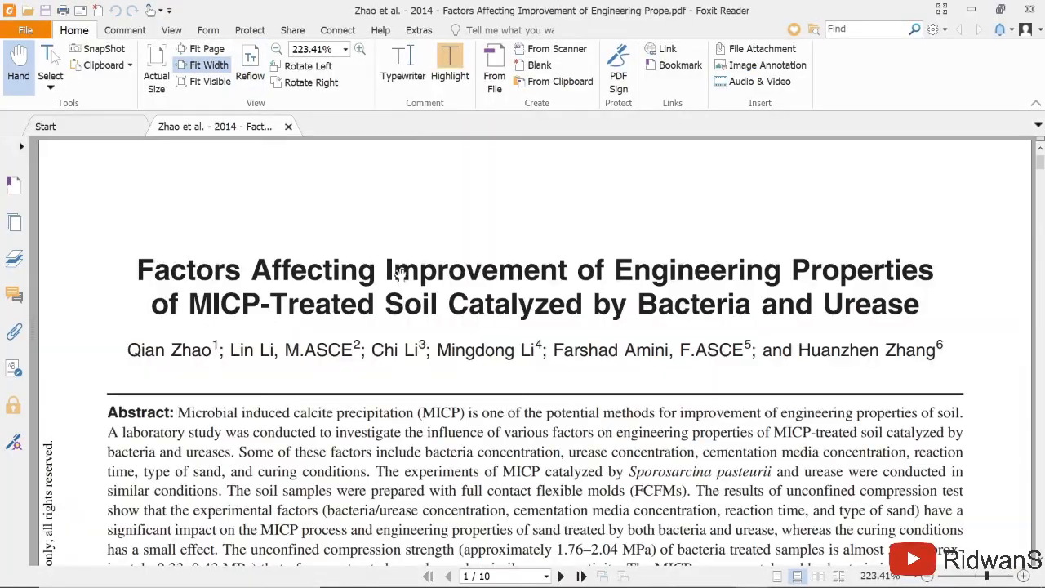
pyautogui.scroll(-5, 479, 163)
pyautogui.scroll(-10, 424, 237)
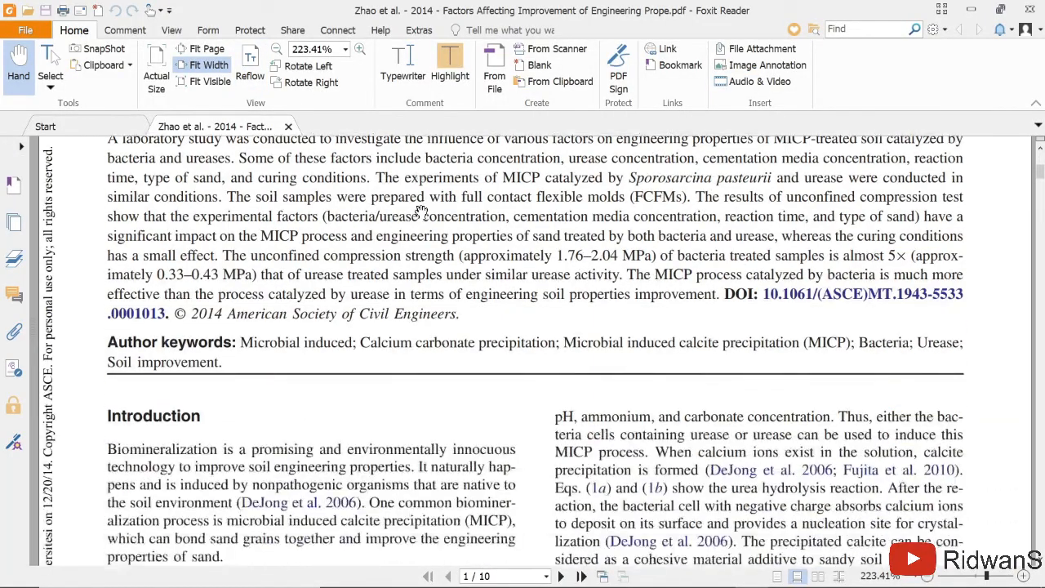
pyautogui.scroll(9, 424, 237)
pyautogui.scroll(3, 522, 351)
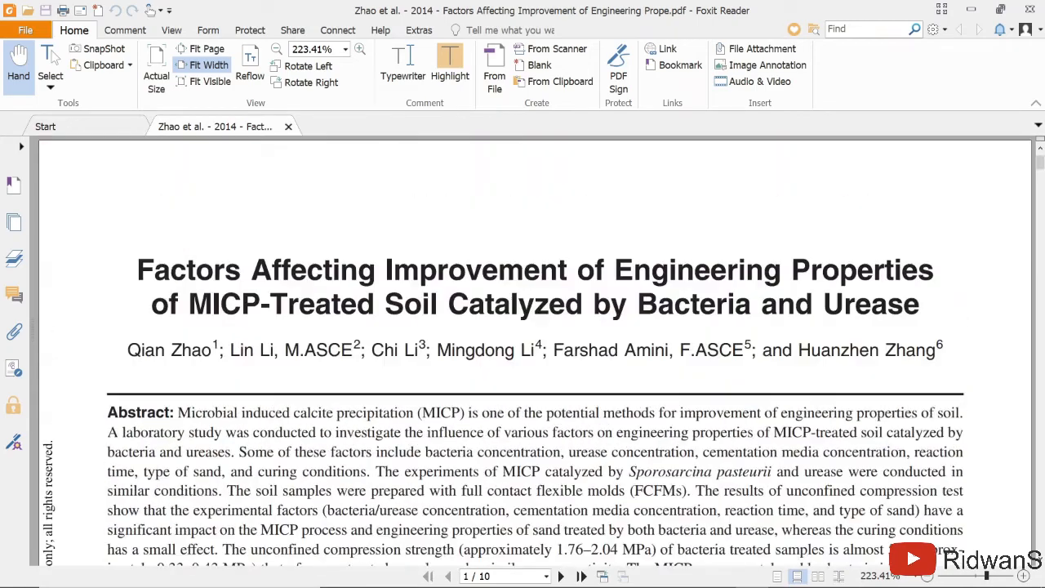
pyautogui.click(970, 9)
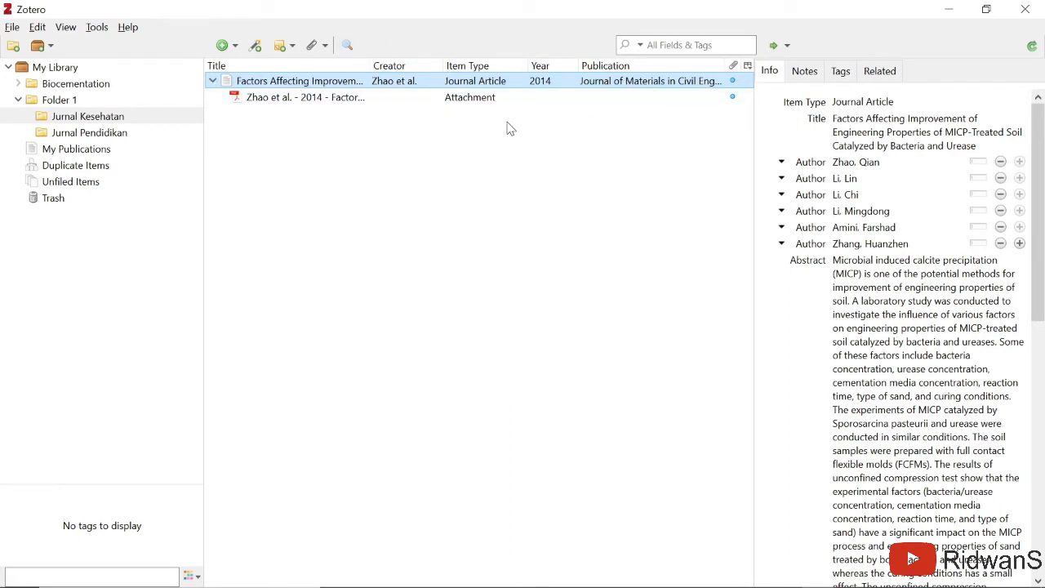
# Add a note reading "Paper ini membahas tentang ...." to the imported article and check it beside the PDF attachment.
pyautogui.click(805, 74)
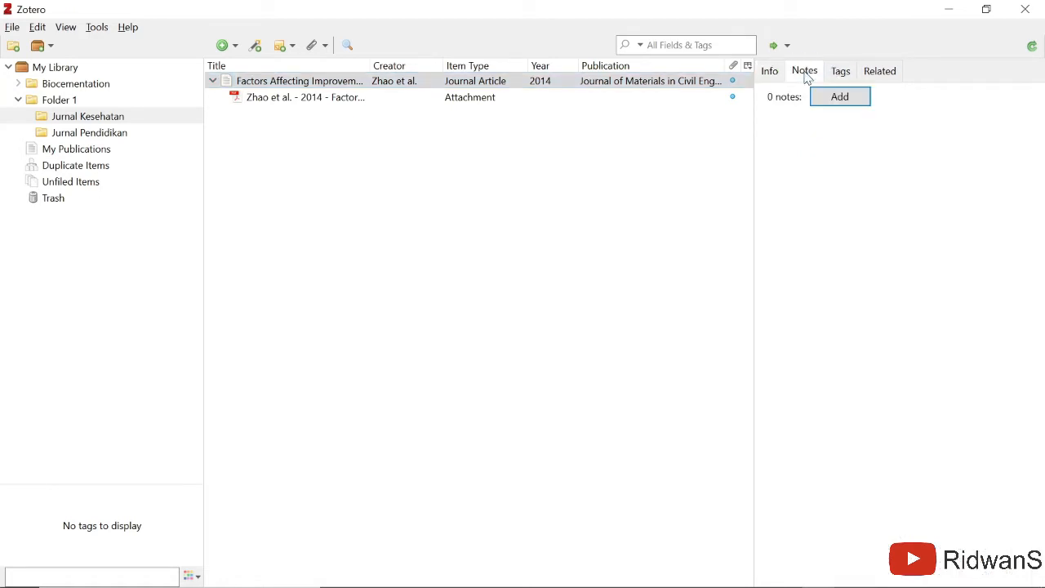
pyautogui.click(836, 103)
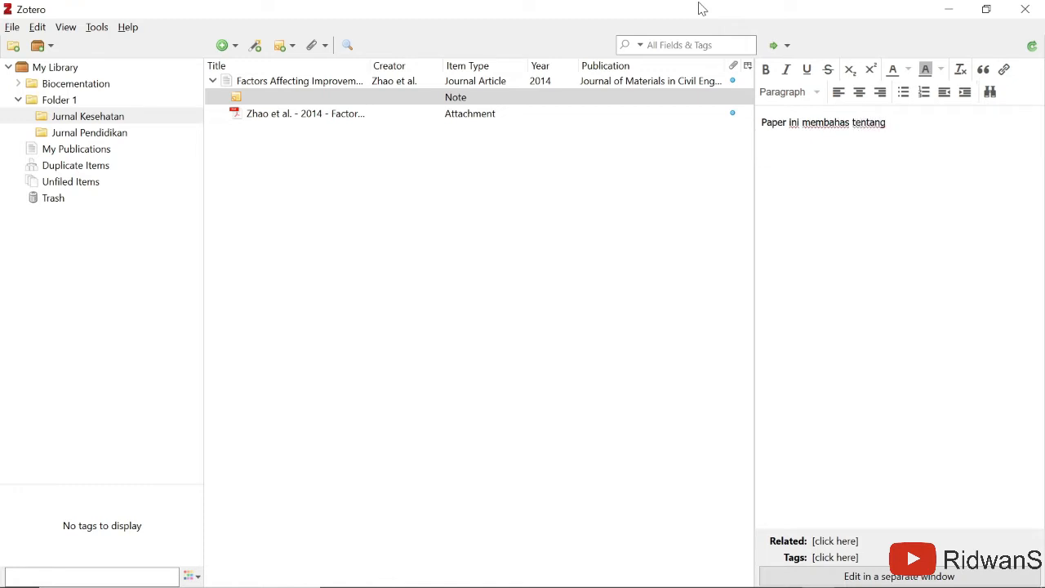
pyautogui.write('....')
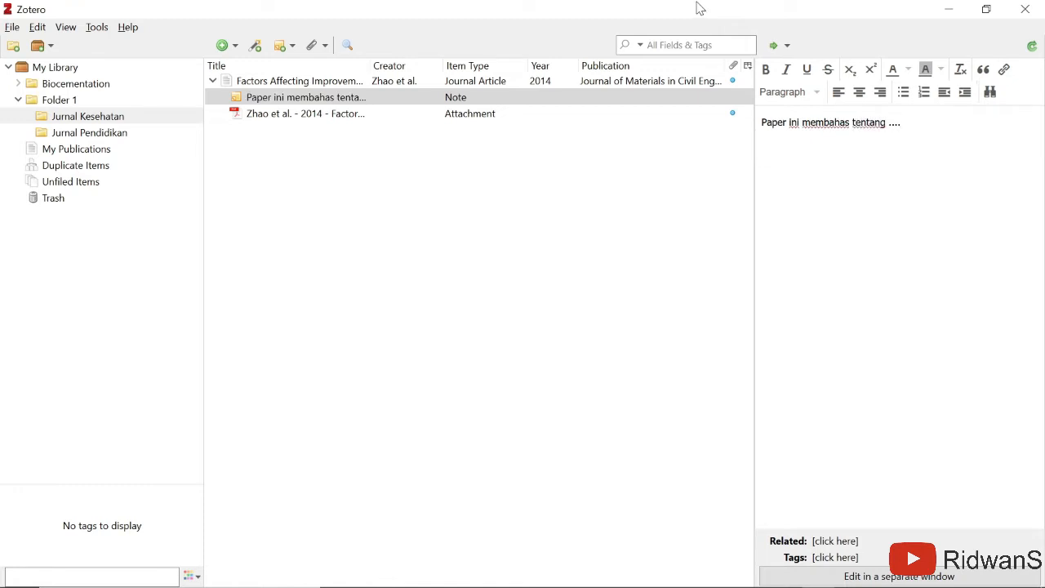
pyautogui.click(539, 219)
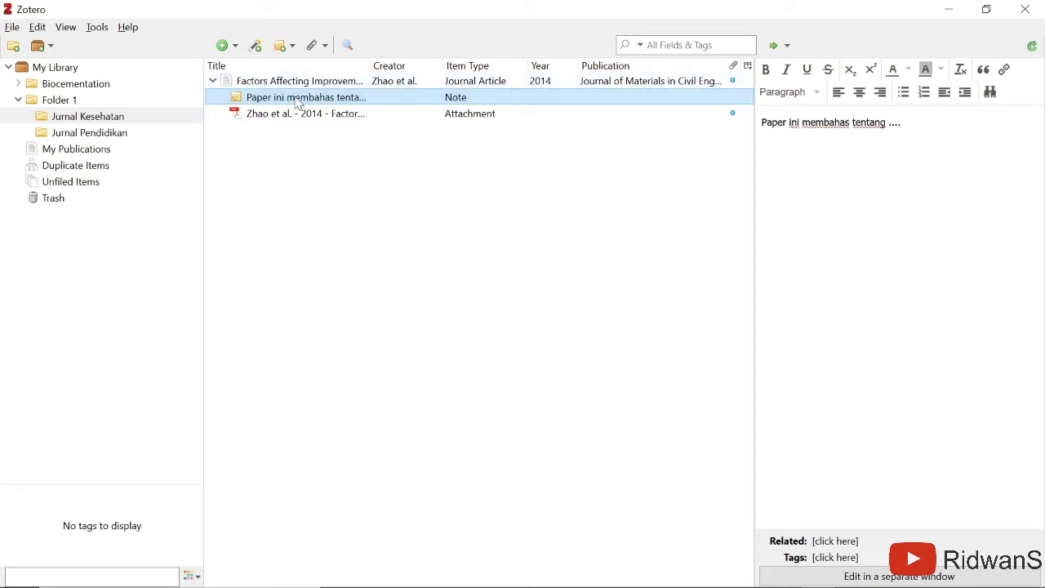
pyautogui.click(274, 114)
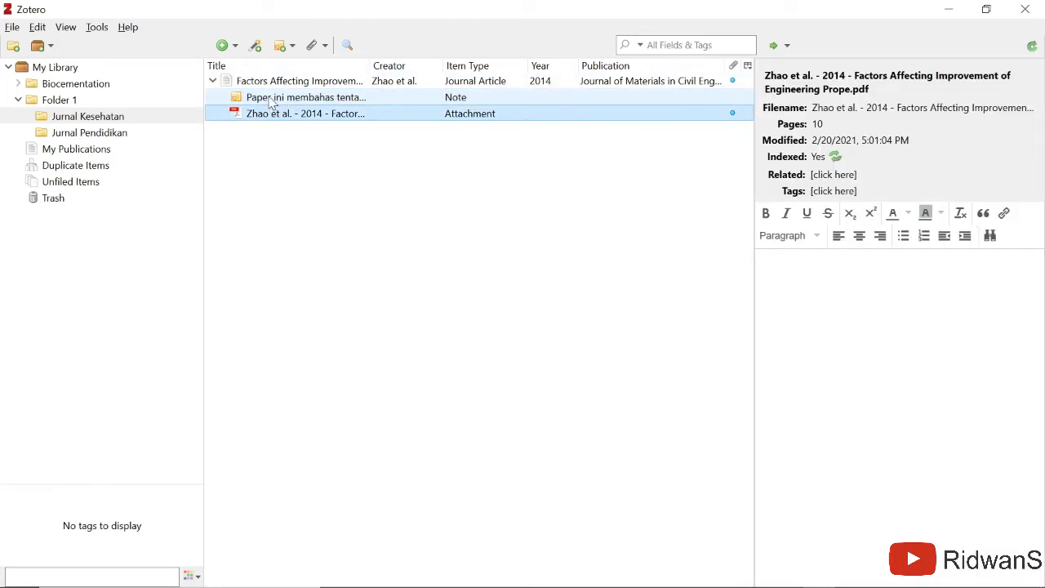
# Check the article's note and collapse the item details pane to give the reference list the full width.
pyautogui.click(272, 101)
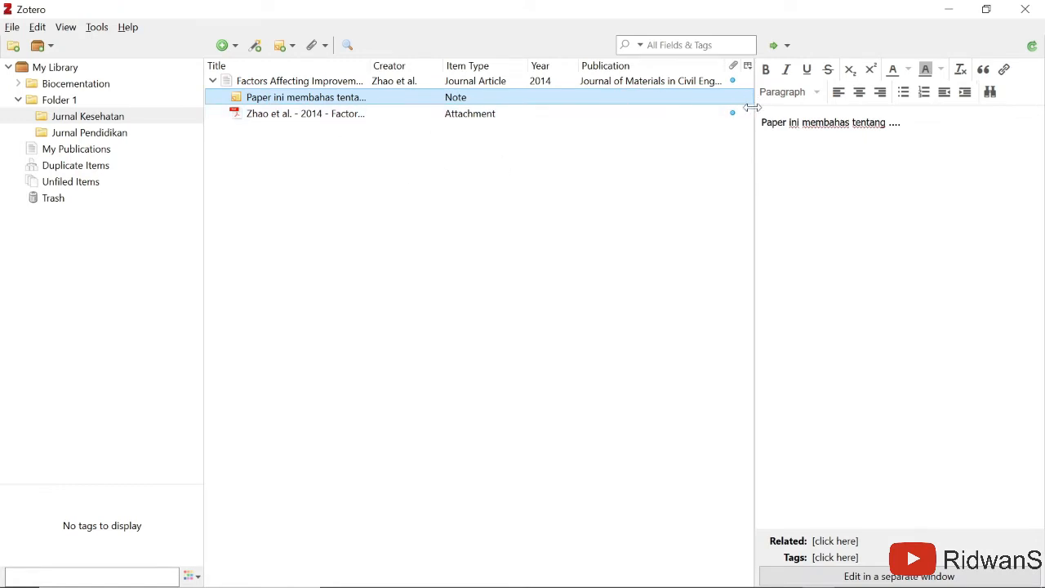
pyautogui.moveTo(752, 107); pyautogui.dragTo(1030, 127)
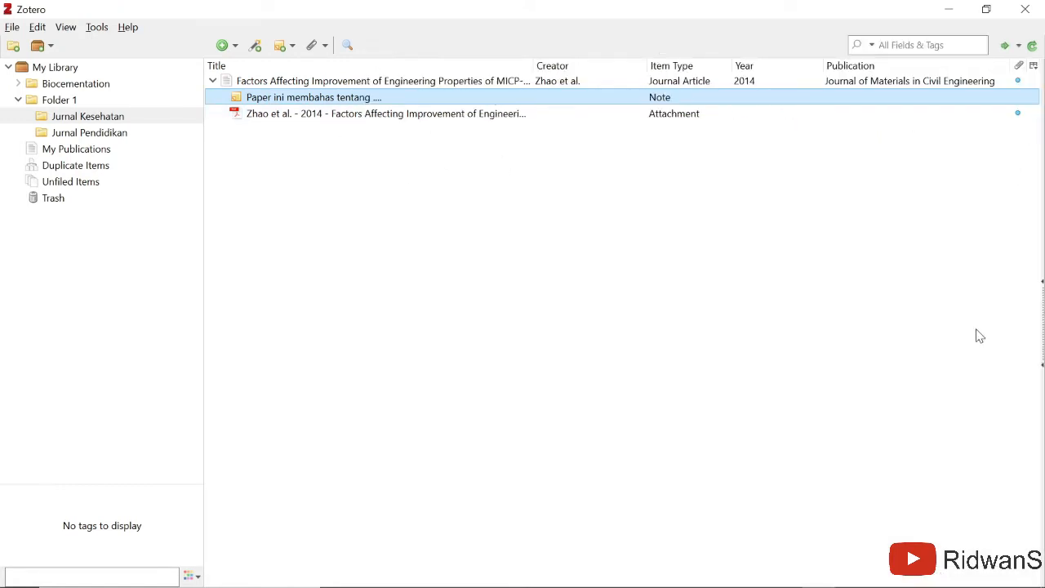
pyautogui.click(347, 81)
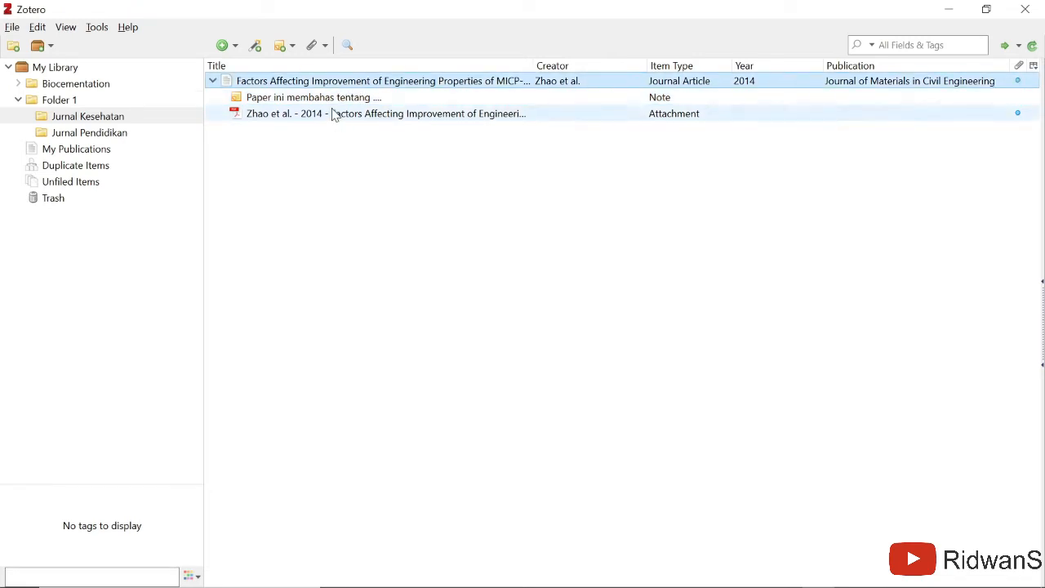
# Open the note "Paper ini membahas tentang ...." in a separate window, then widen and reposition that window.
pyautogui.click(316, 99)
pyautogui.doubleClick(356, 97)
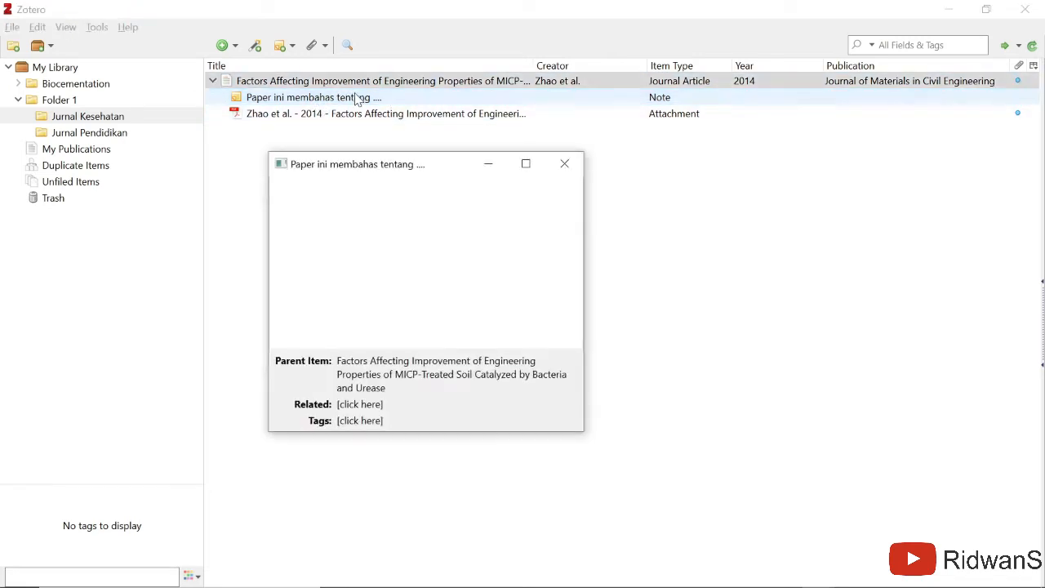
pyautogui.moveTo(415, 166); pyautogui.dragTo(553, 112)
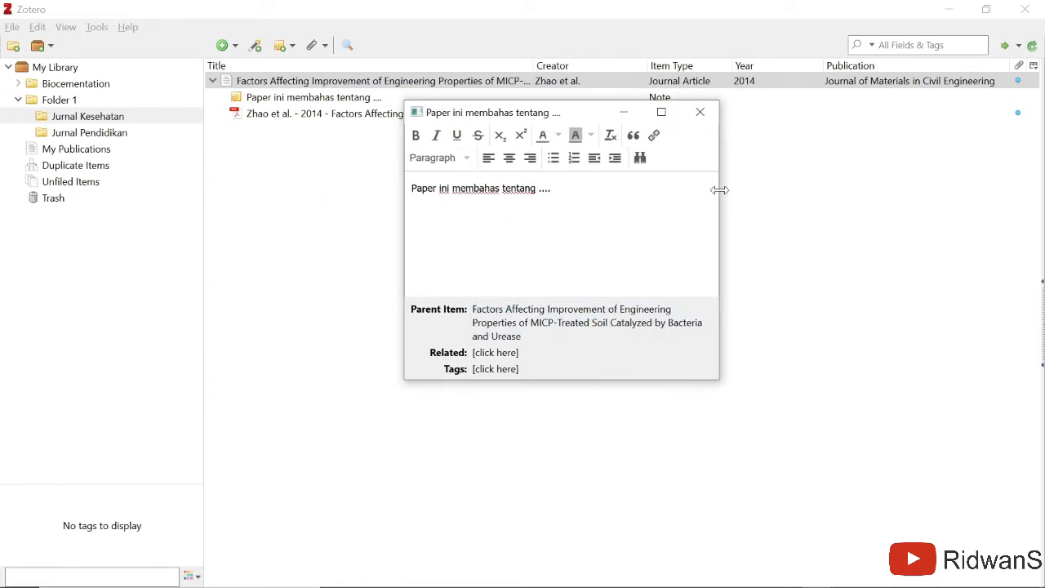
pyautogui.moveTo(720, 189); pyautogui.dragTo(869, 189)
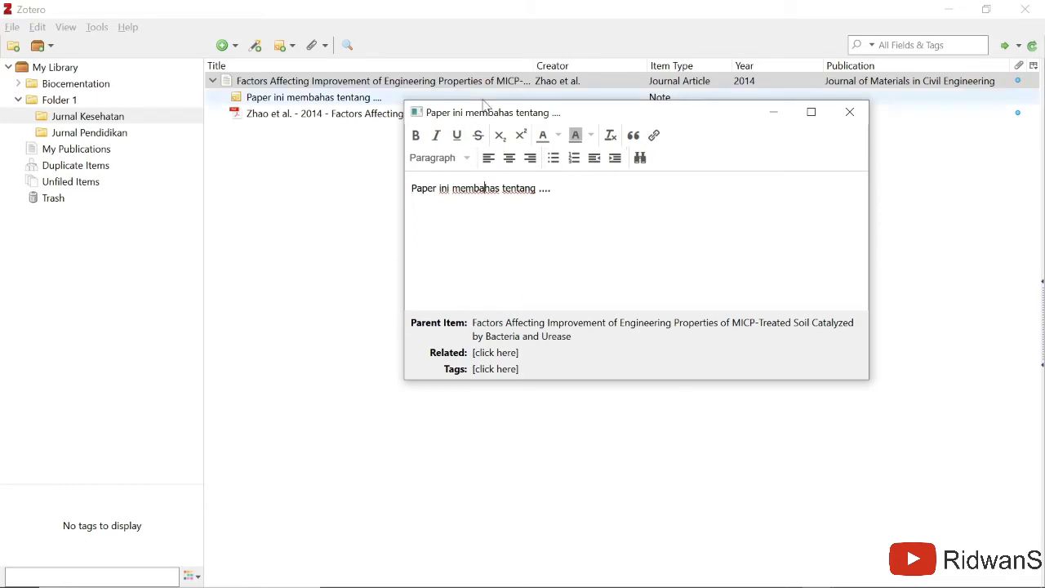
pyautogui.moveTo(558, 101); pyautogui.dragTo(557, 51)
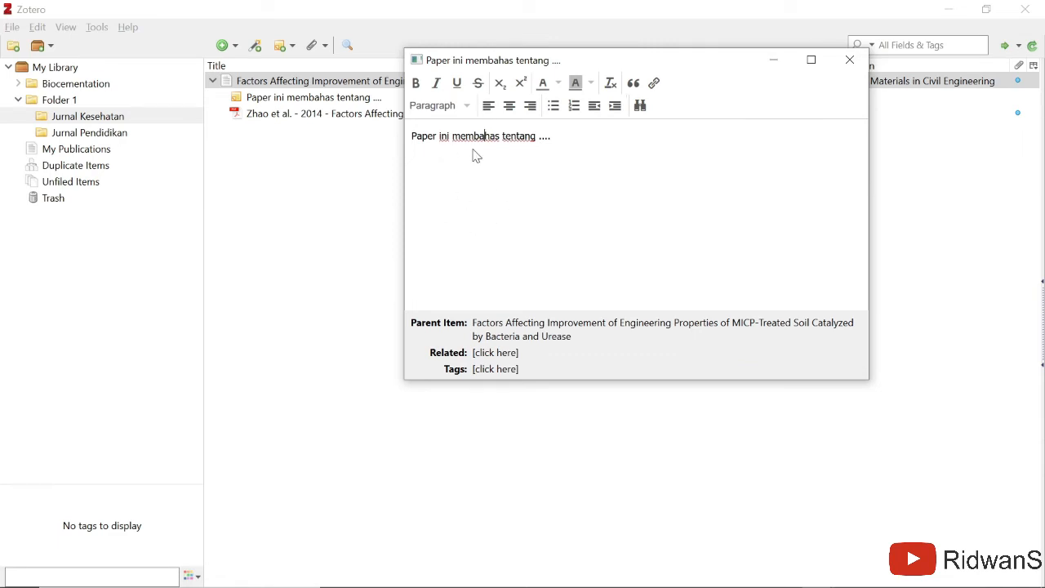
# Replace the word "Paper" with "Jurnal" in the note using Find and replace.
pyautogui.click(640, 106)
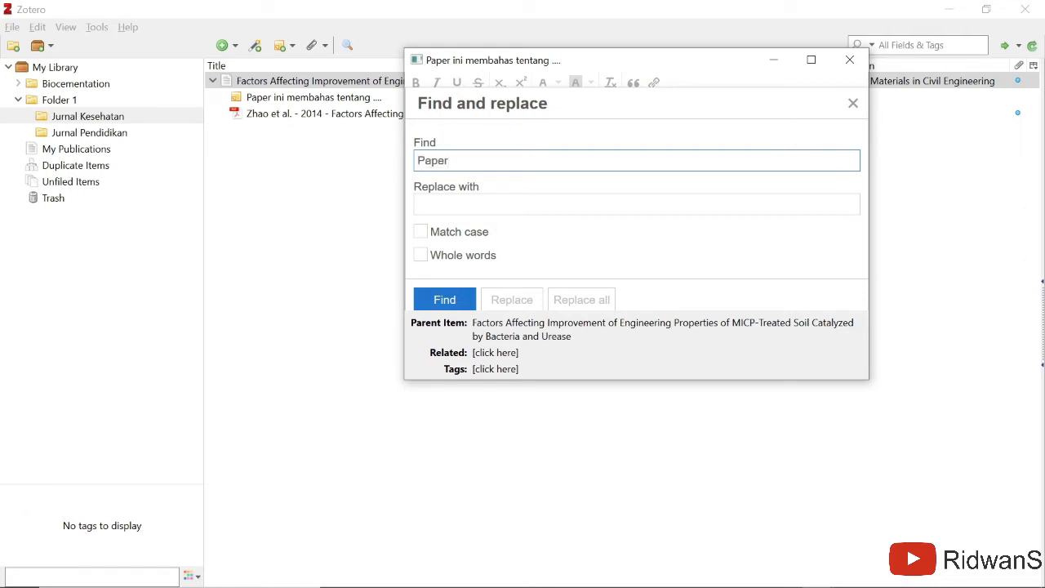
pyautogui.click(443, 300)
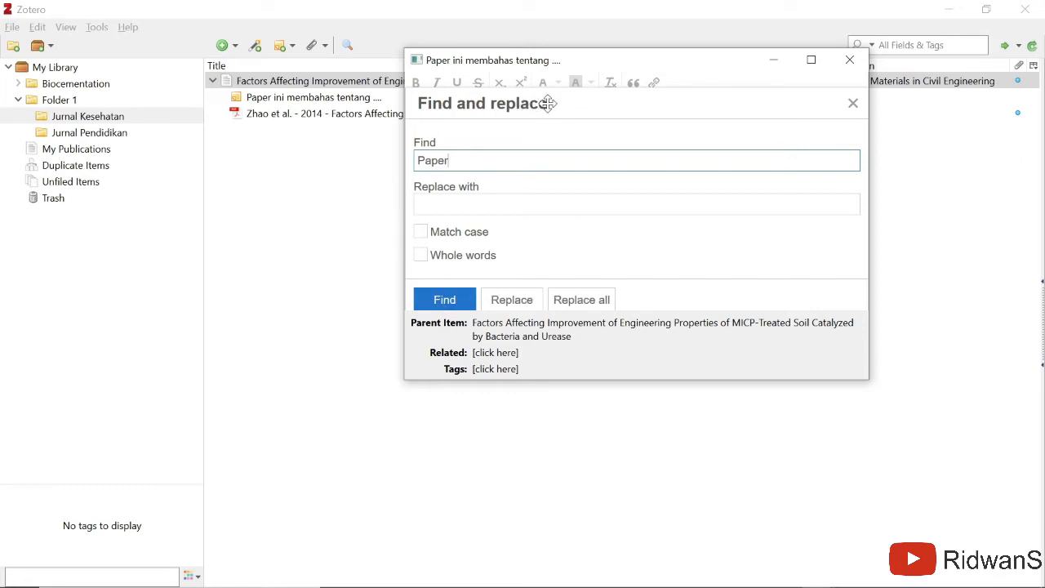
pyautogui.moveTo(548, 104); pyautogui.dragTo(689, 174)
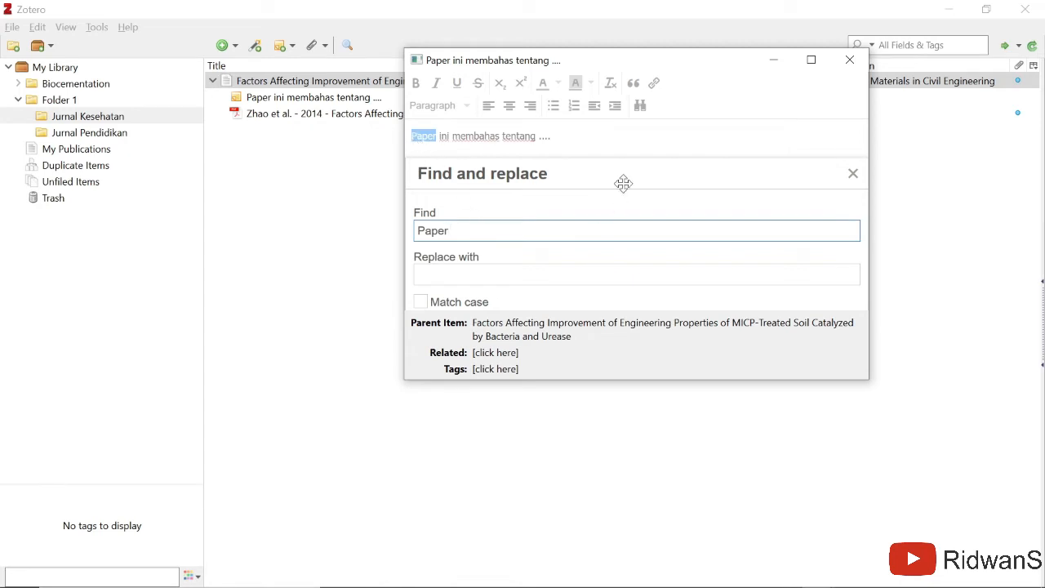
pyautogui.press('Tab')
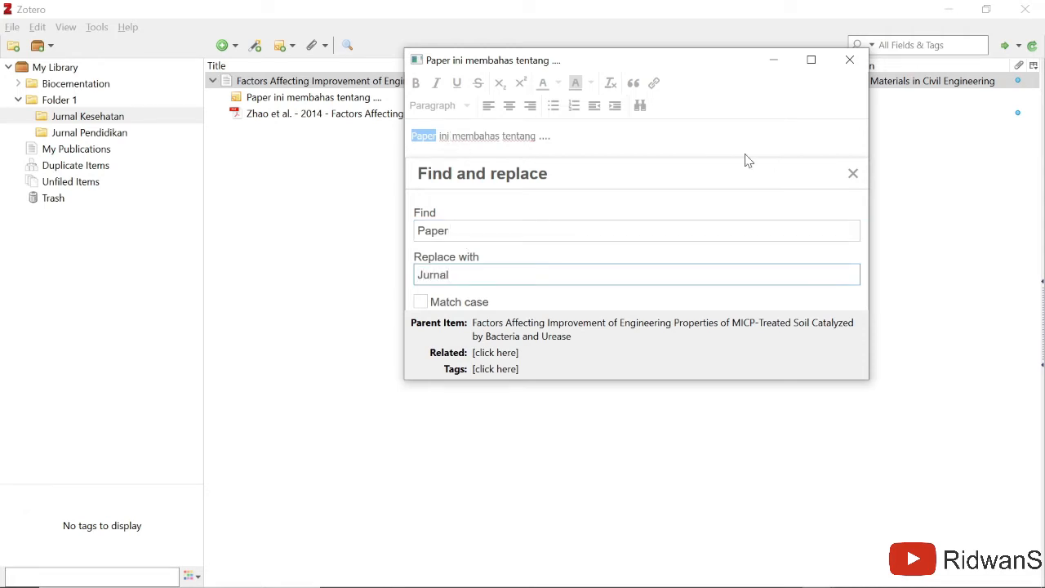
pyautogui.moveTo(554, 180); pyautogui.dragTo(572, 93)
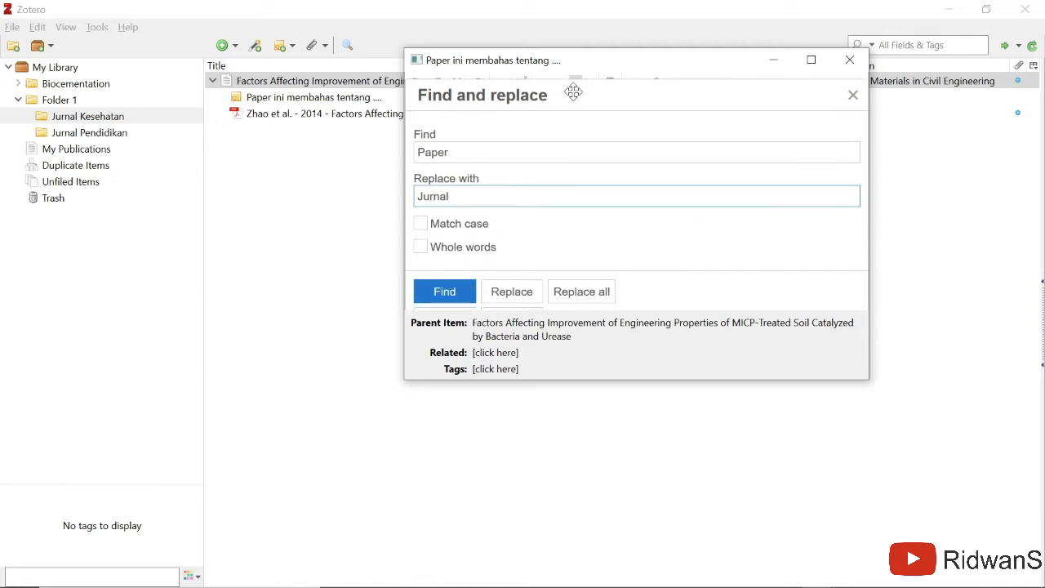
pyautogui.click(515, 294)
pyautogui.click(852, 94)
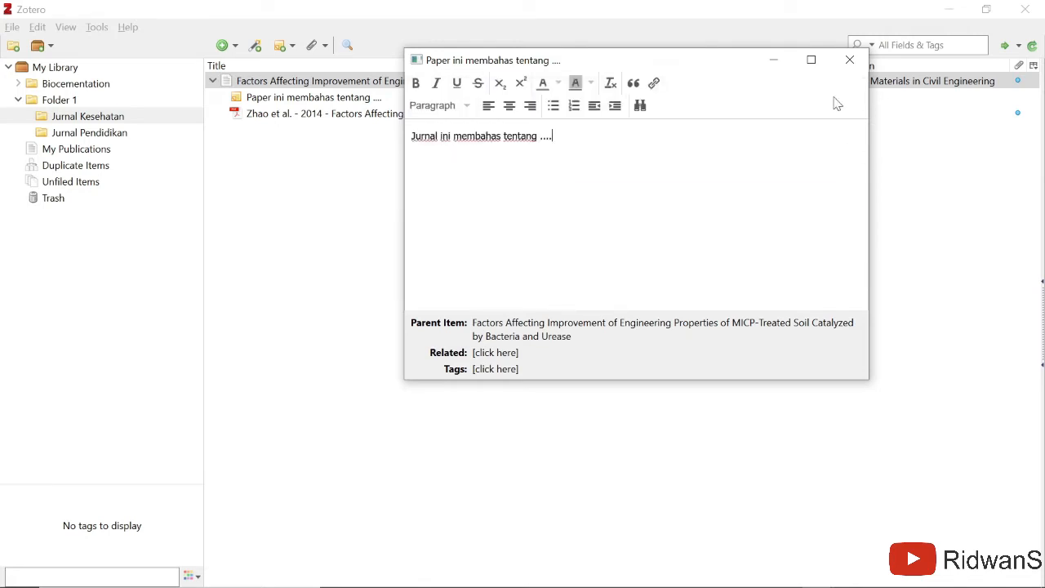
pyautogui.moveTo(439, 137); pyautogui.dragTo(422, 136)
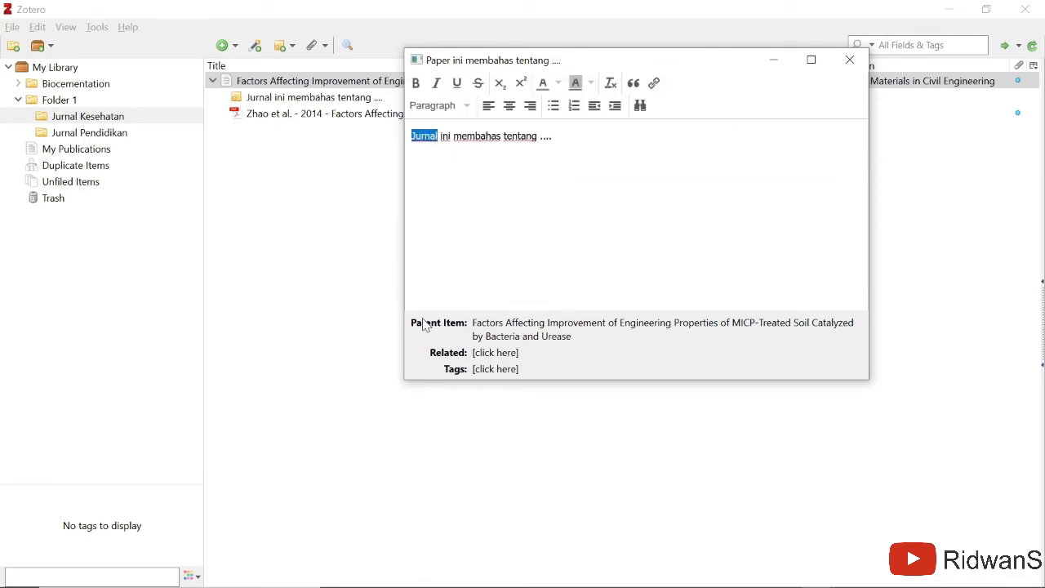
pyautogui.click(521, 174)
# Apply bold to the word "membahas" in the note, remove the bold again, and close the note window.
pyautogui.moveTo(453, 136); pyautogui.dragTo(493, 137)
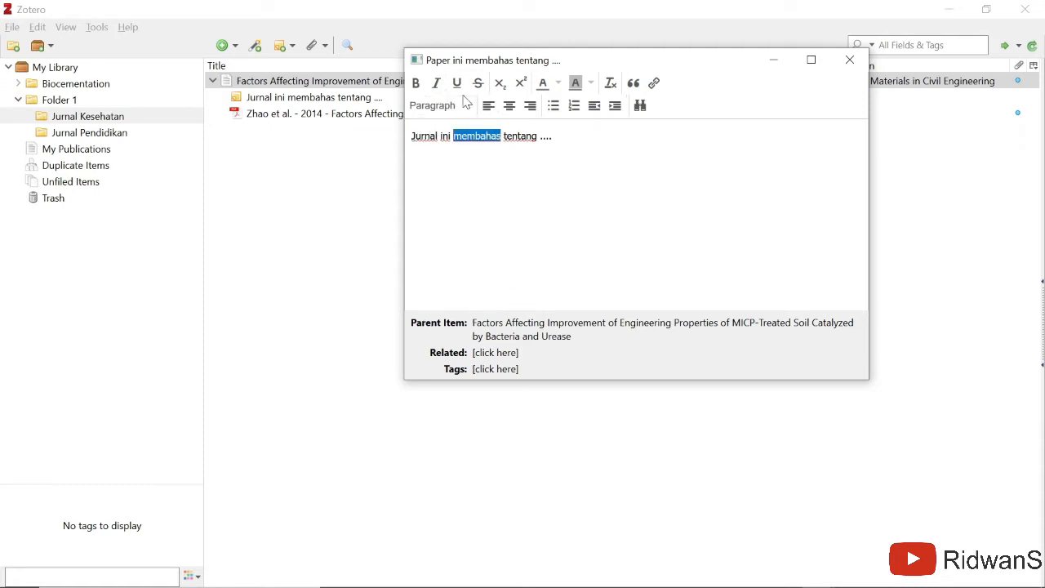
pyautogui.click(416, 84)
pyautogui.click(547, 188)
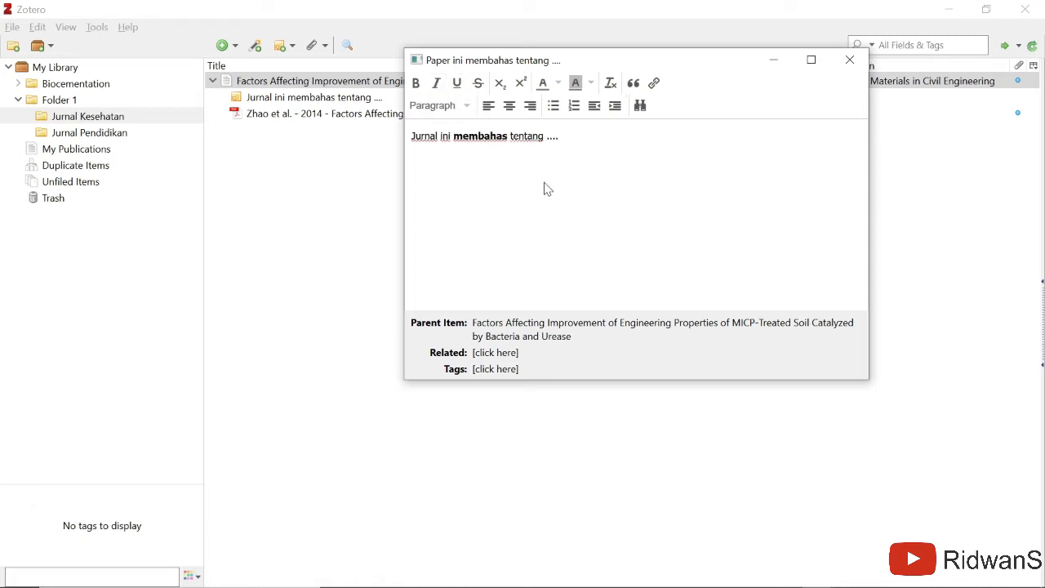
pyautogui.click(470, 136)
pyautogui.click(416, 83)
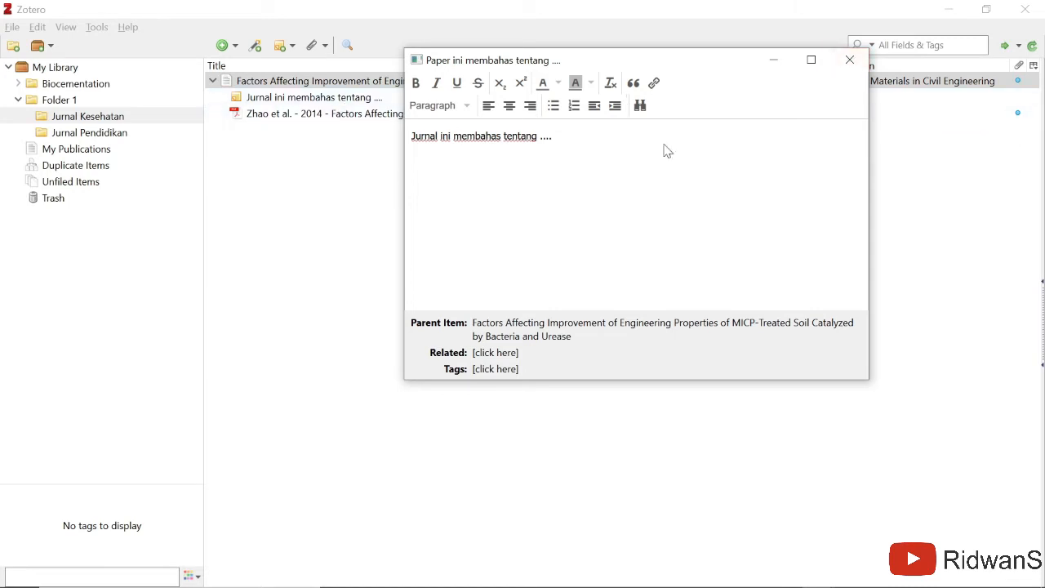
pyautogui.click(847, 70)
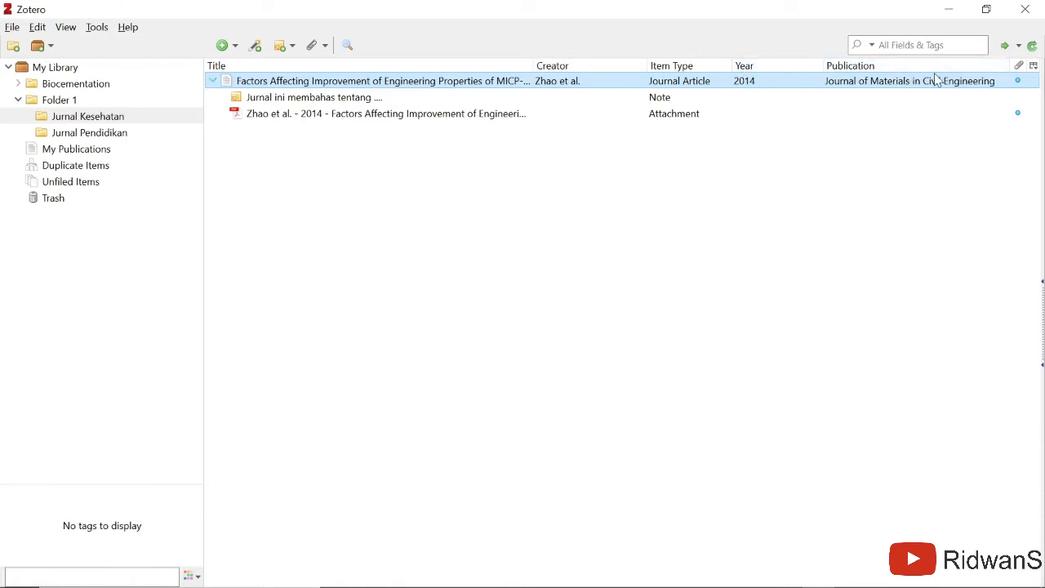
# Hide the Item Type column in the reference list and show it again.
pyautogui.click(1033, 67)
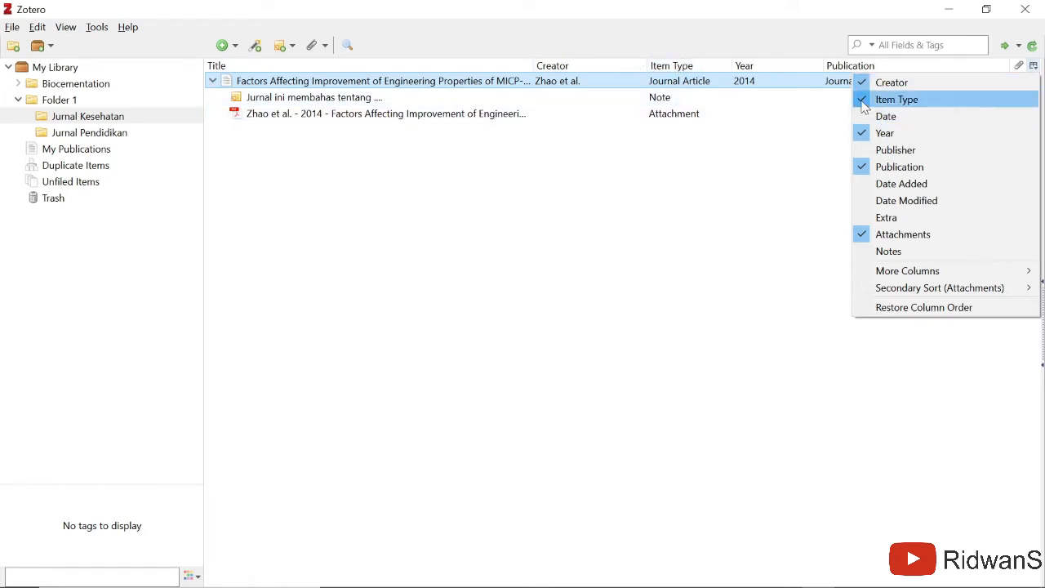
pyautogui.click(896, 98)
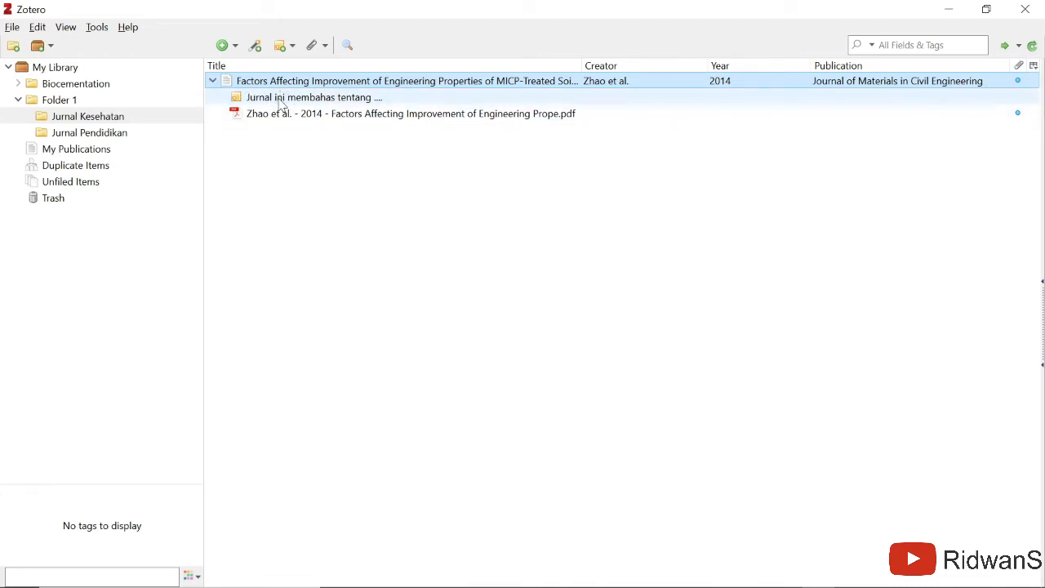
pyautogui.click(1032, 69)
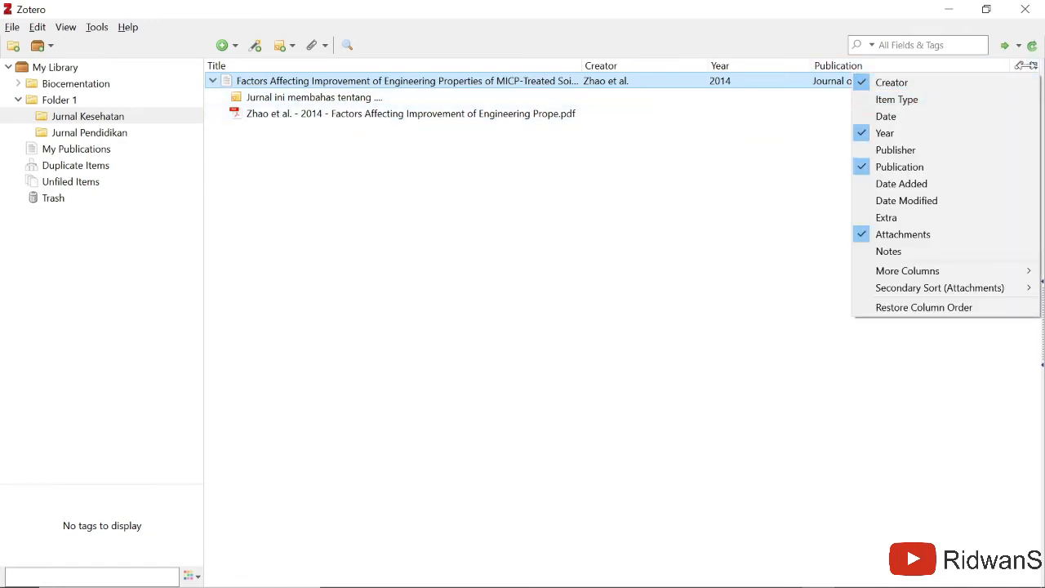
pyautogui.click(1030, 65)
pyautogui.click(1032, 65)
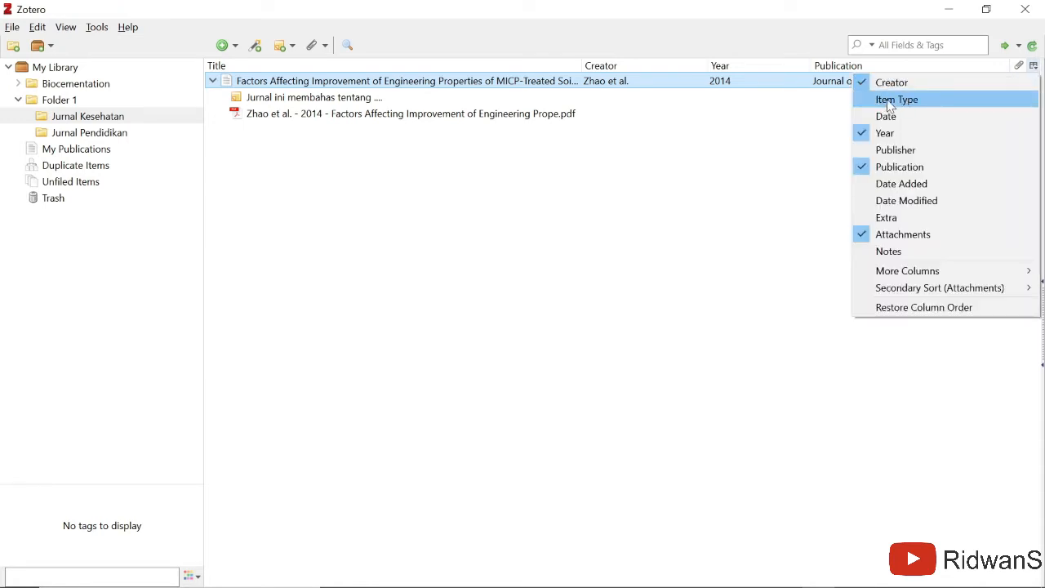
pyautogui.click(887, 100)
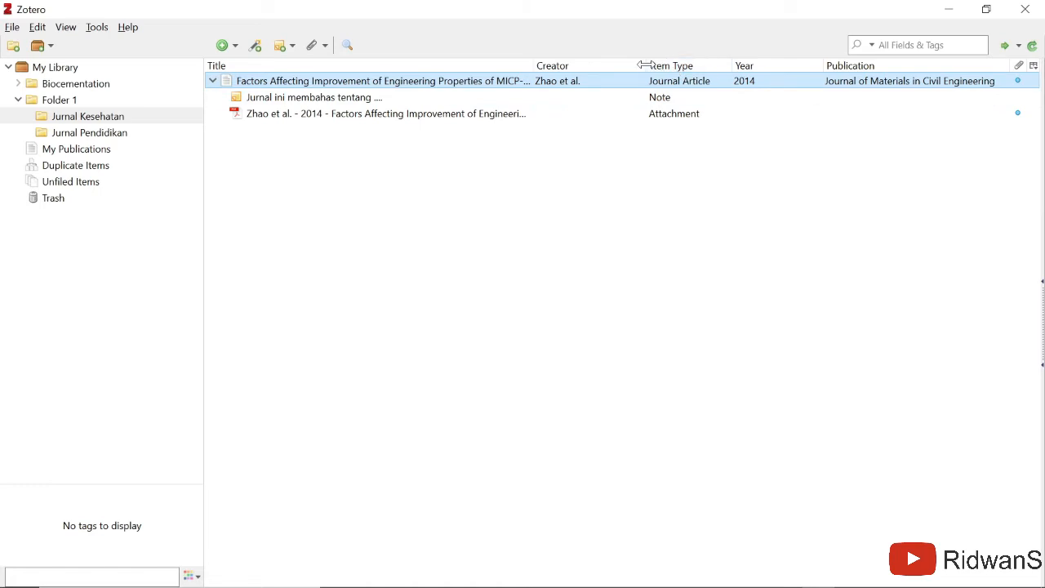
# Add the Date Added column to the reference list and adjust the column widths to fit its full dates.
pyautogui.moveTo(647, 65); pyautogui.dragTo(620, 65)
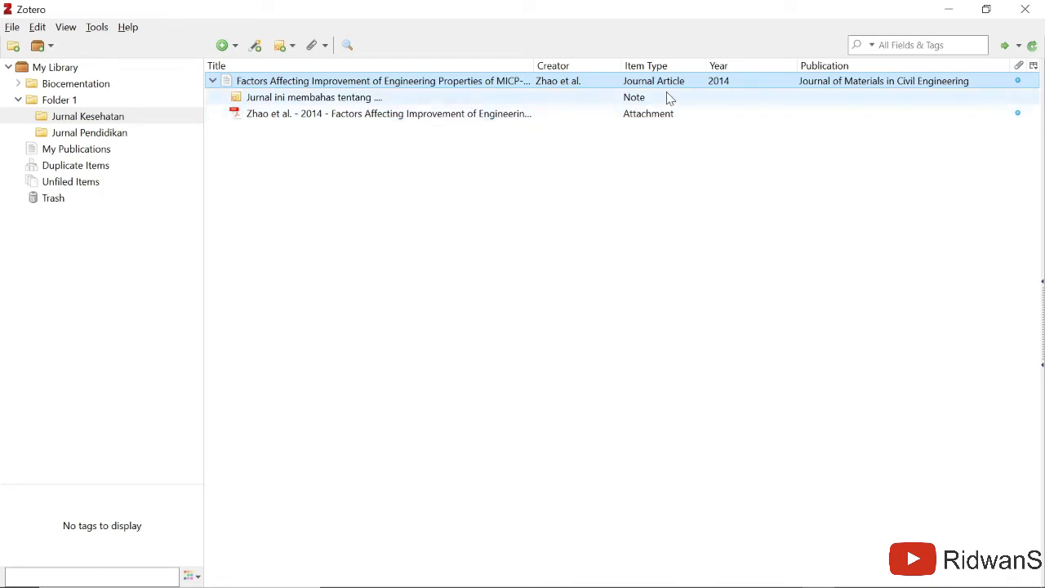
pyautogui.click(1034, 67)
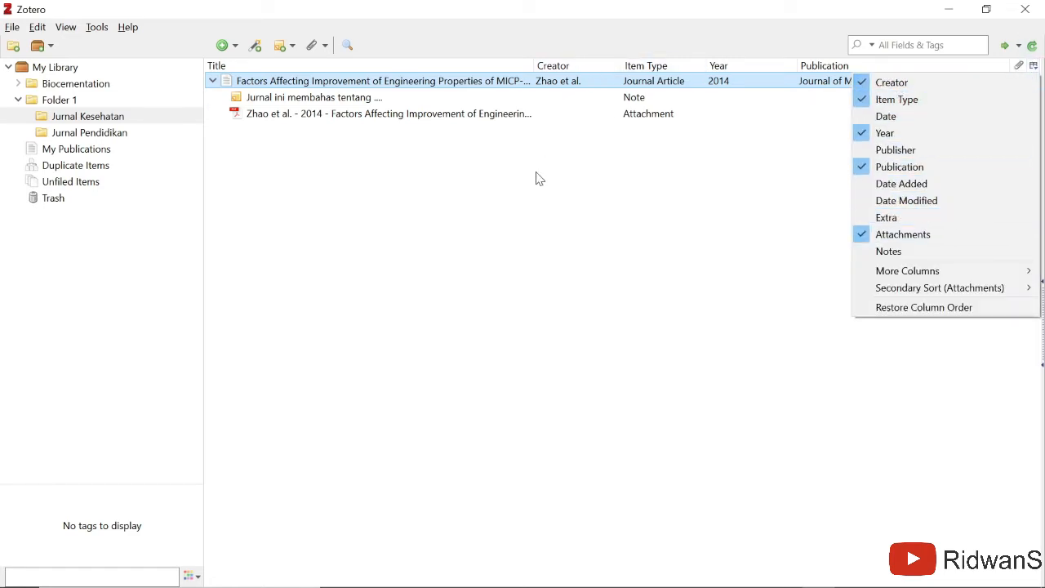
pyautogui.click(886, 189)
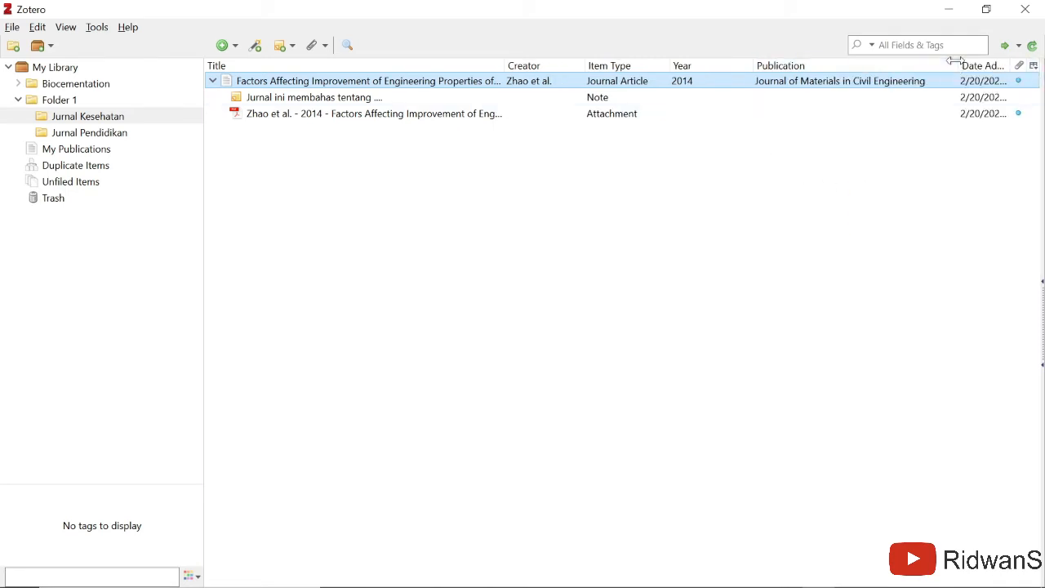
pyautogui.moveTo(954, 64); pyautogui.dragTo(826, 66)
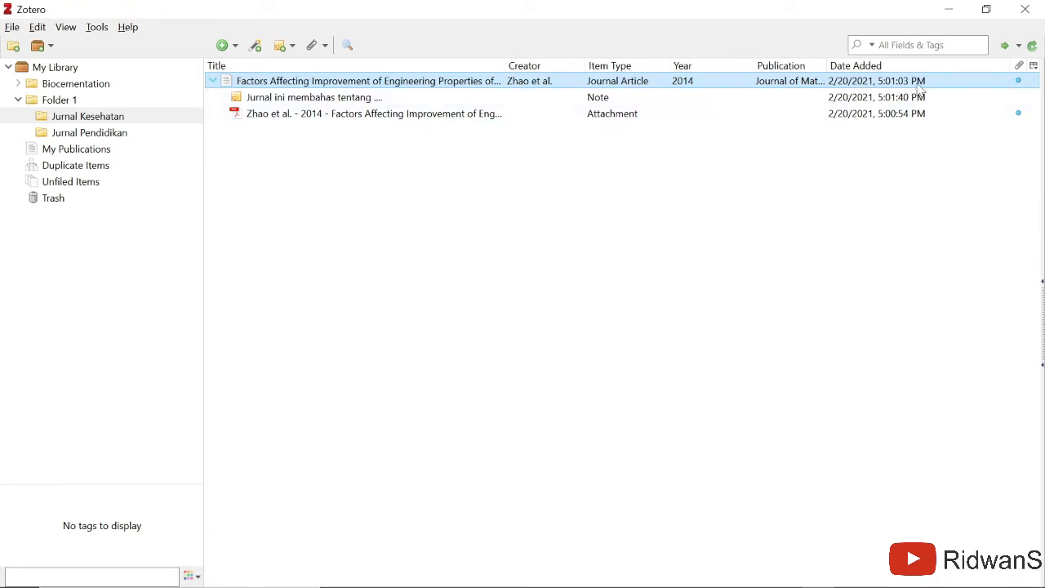
pyautogui.click(1032, 66)
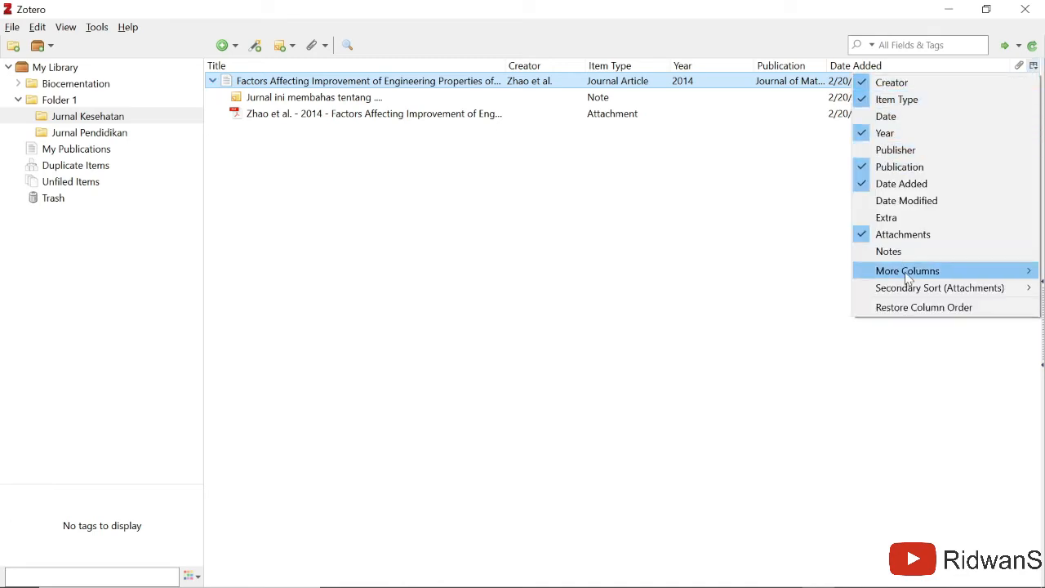
pyautogui.click(622, 229)
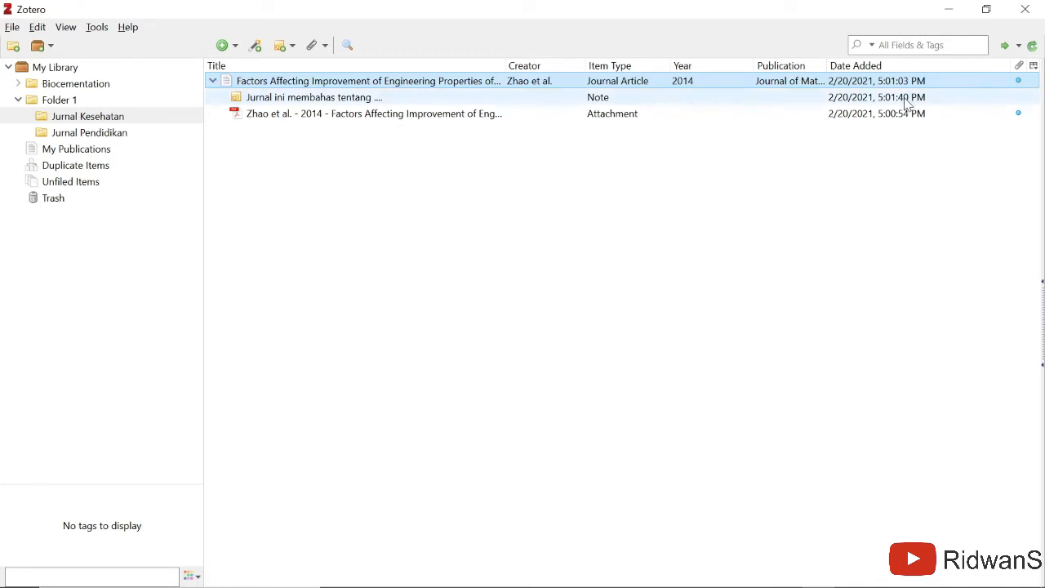
# Restore the item details pane, trying its collapse once more, and display the journal article's bibliographic information.
pyautogui.click(1038, 122)
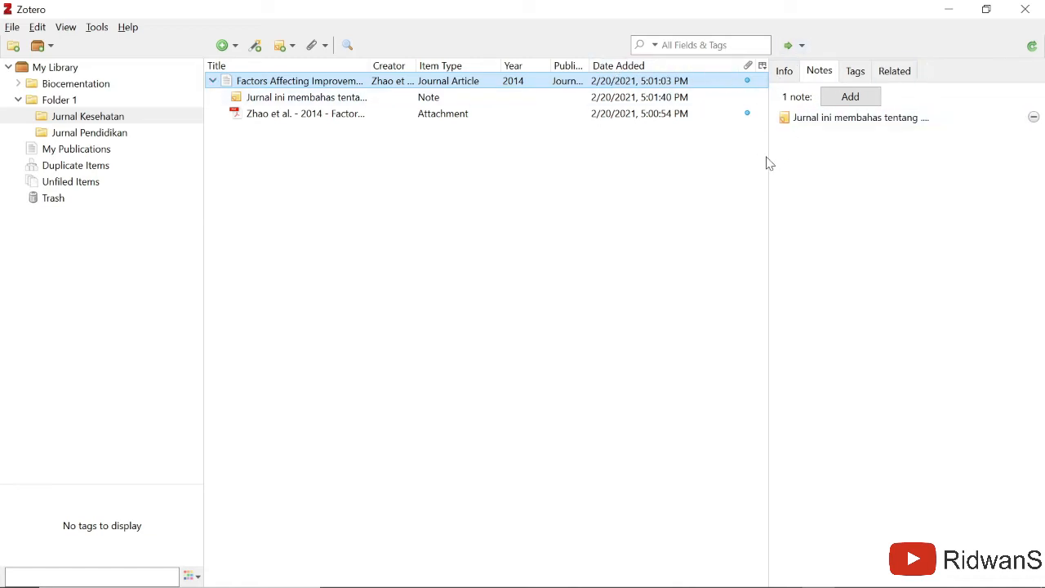
pyautogui.moveTo(767, 156); pyautogui.dragTo(1026, 156)
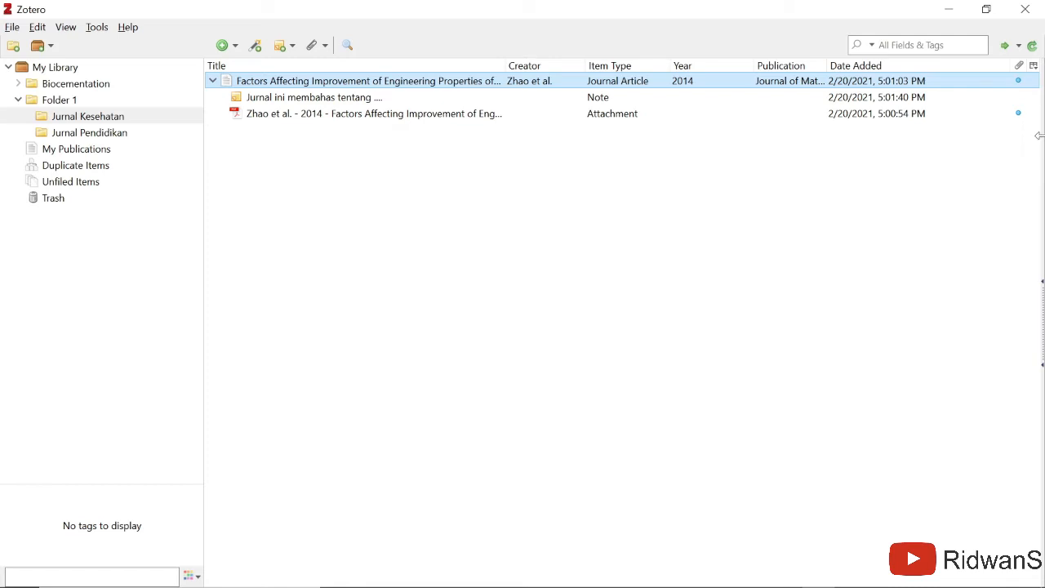
pyautogui.click(1039, 165)
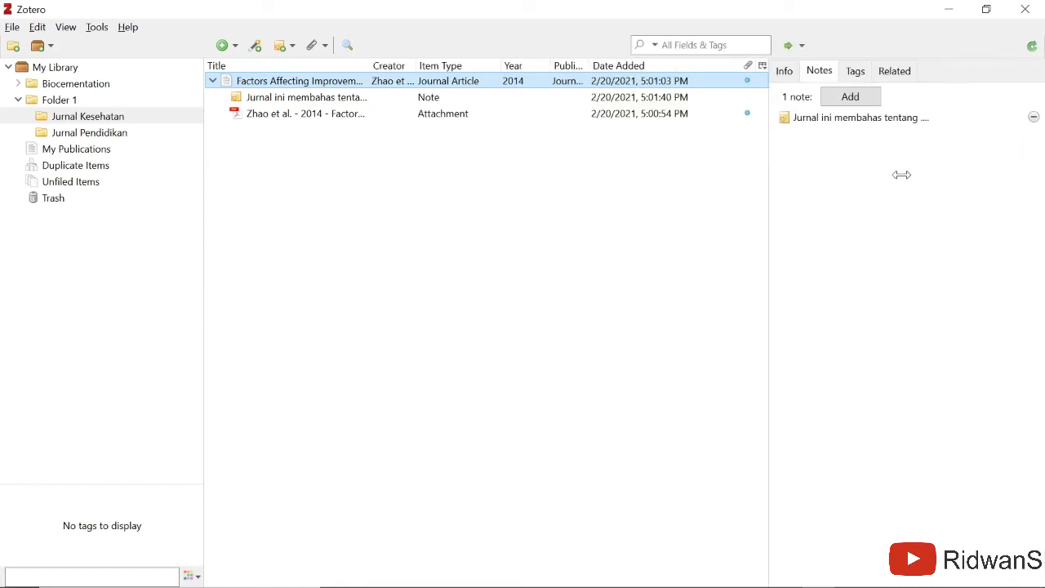
pyautogui.click(783, 71)
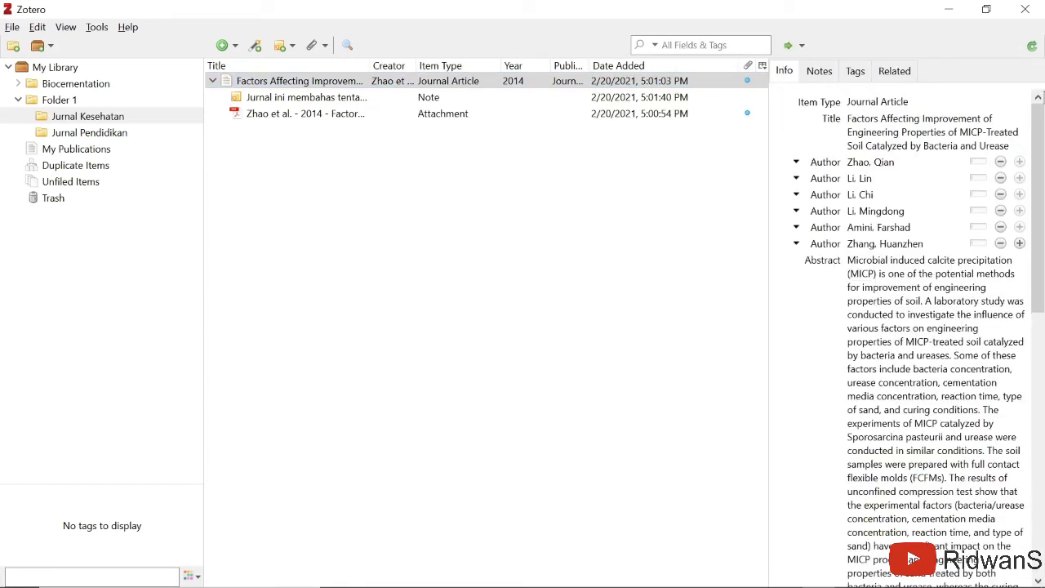
pyautogui.click(385, 185)
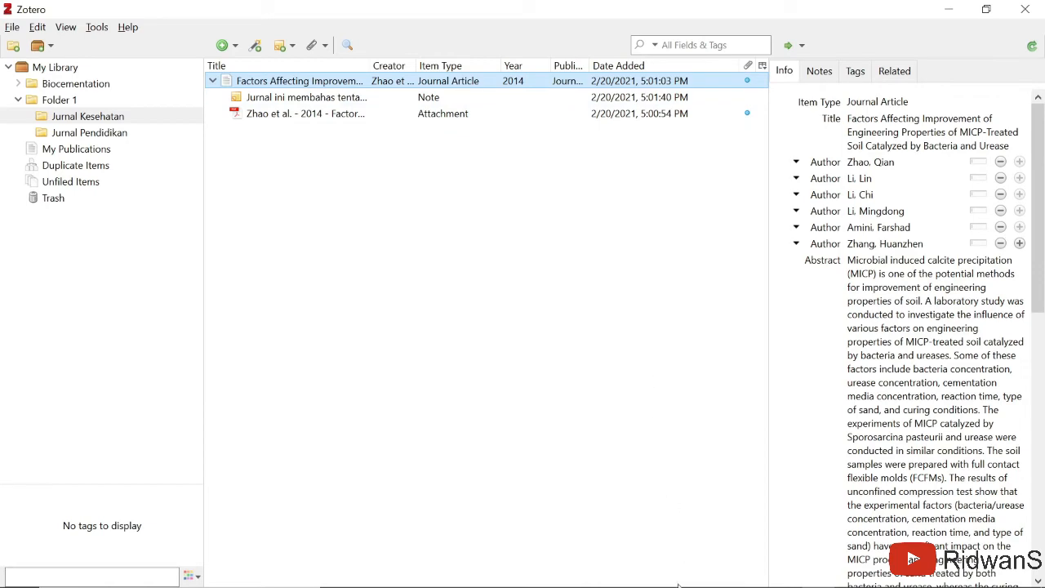
pyautogui.moveTo(690, 554)
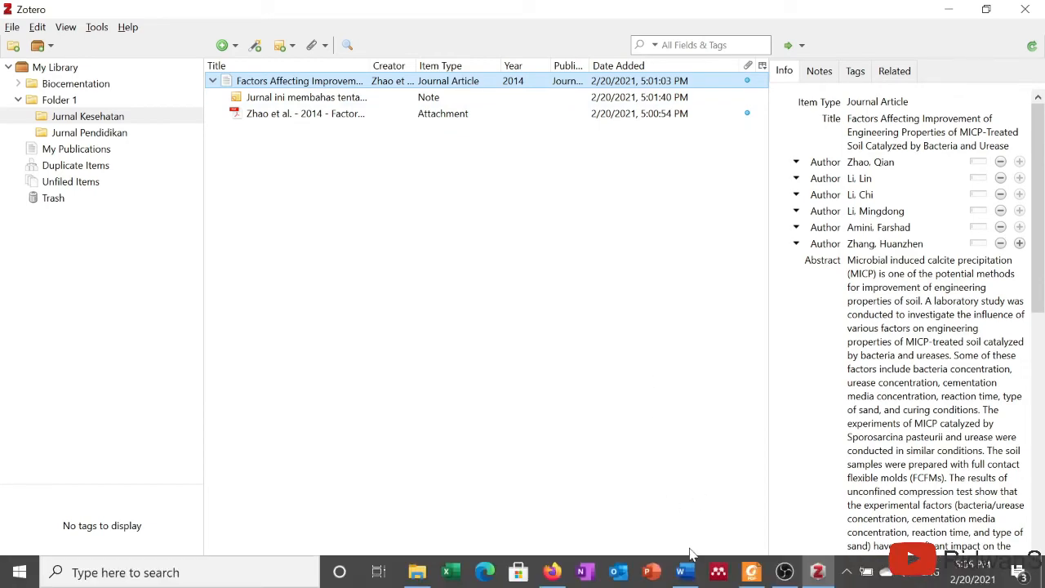
# Switch to Word and display its Zotero citation tools, checking the open Zotero library before returning to the blank document.
pyautogui.click(686, 578)
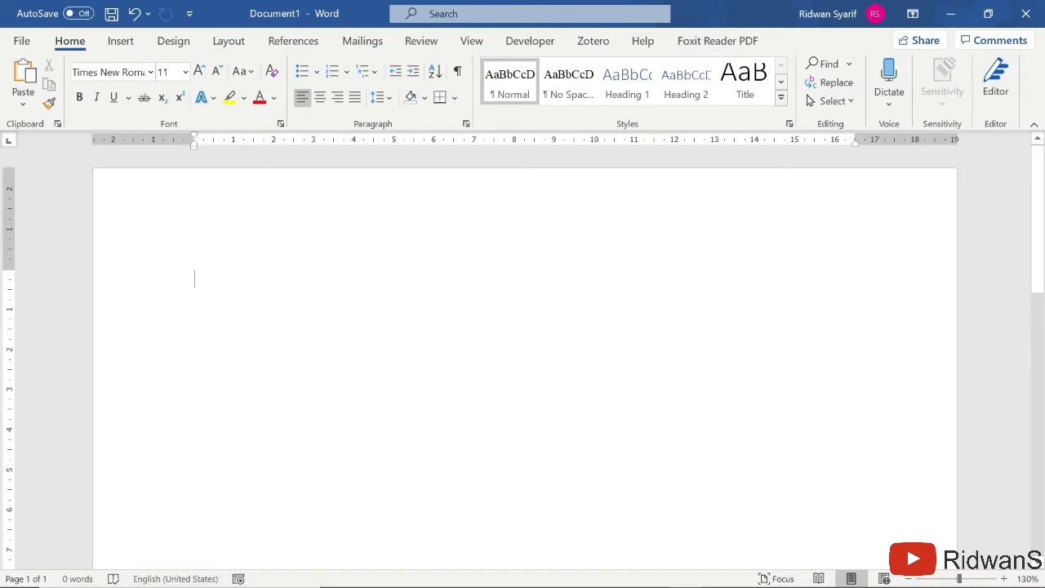
pyautogui.click(593, 42)
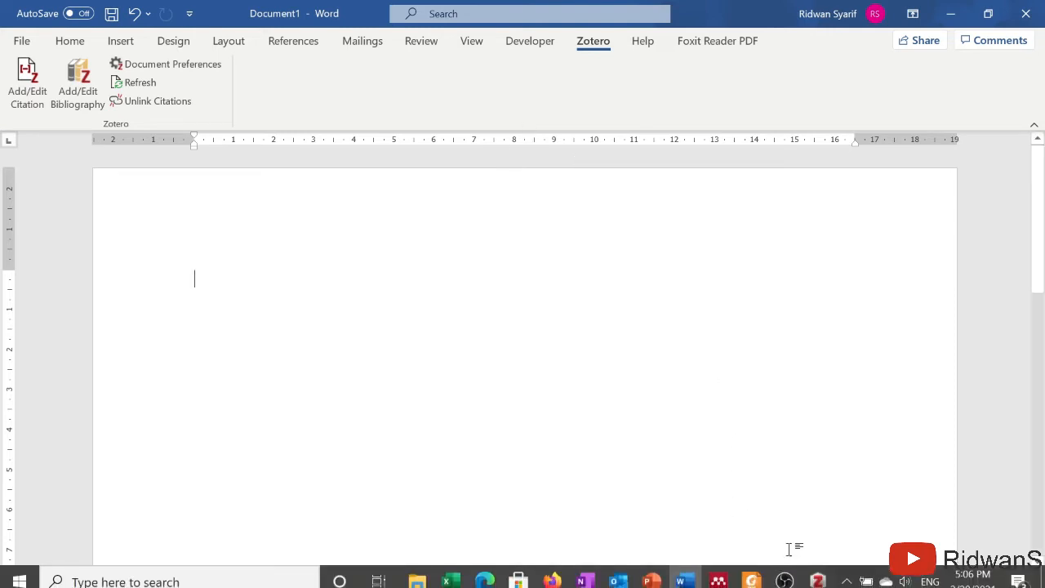
pyautogui.moveTo(816, 582)
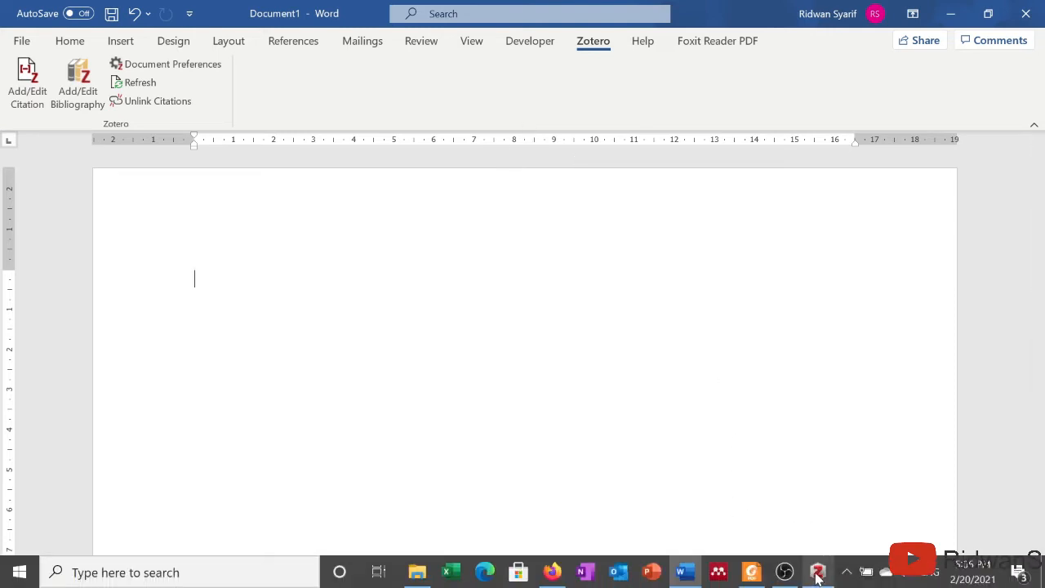
pyautogui.click(819, 578)
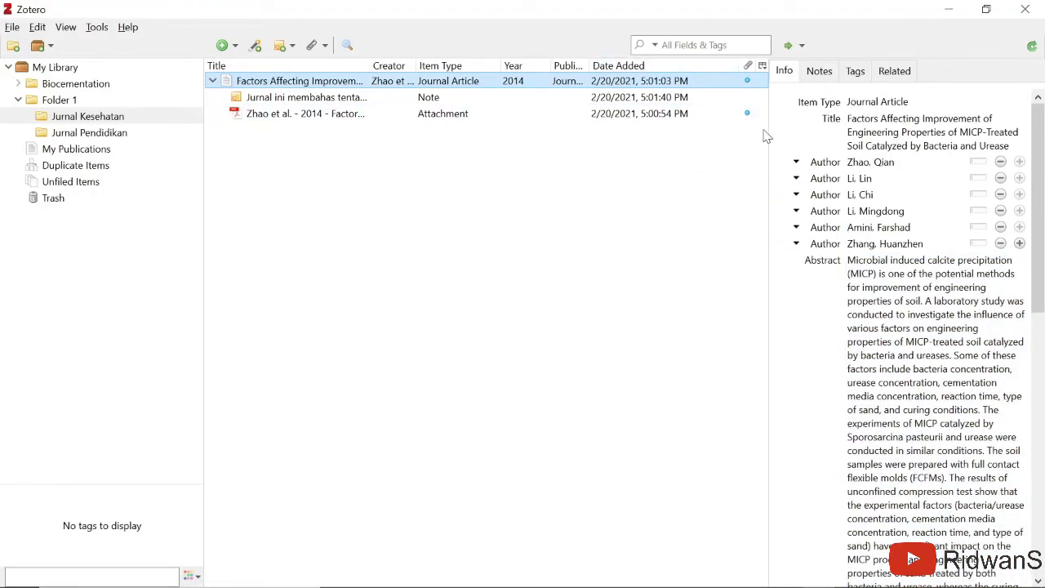
pyautogui.click(950, 9)
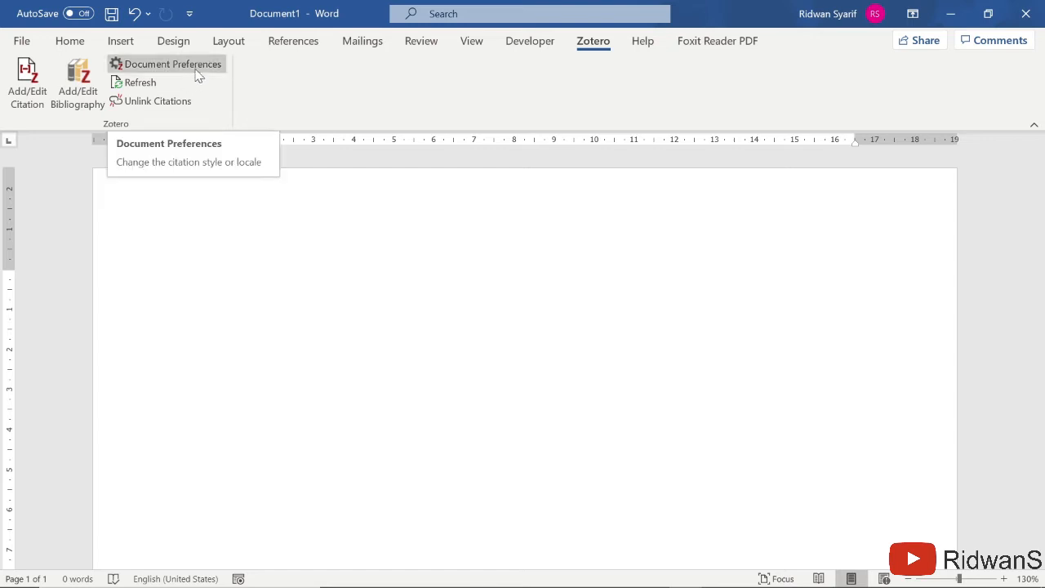
# Open the citation style manager from the document's Zotero preferences and bring its whole window into view on the desktop.
pyautogui.click(129, 70)
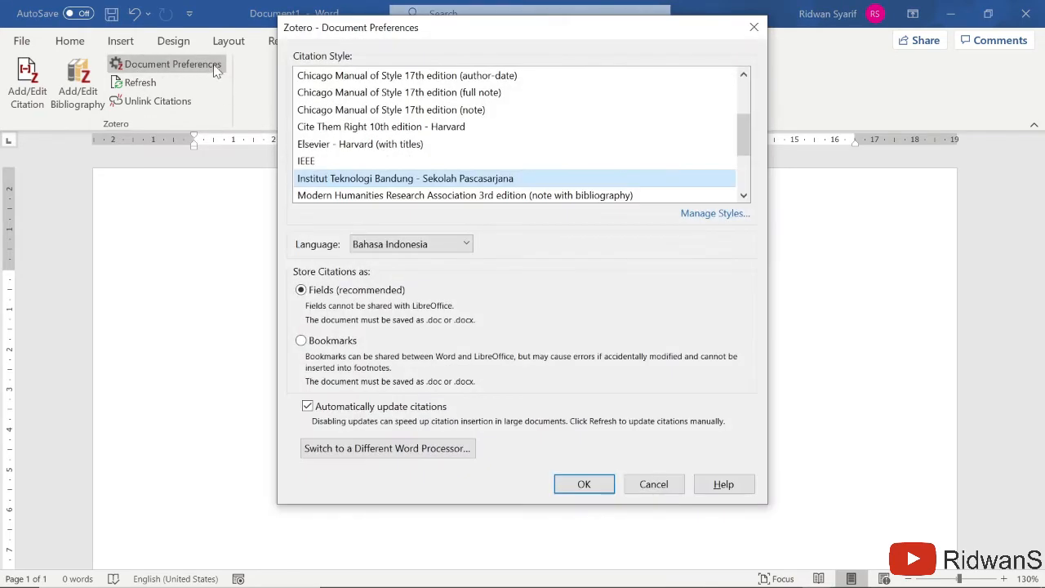
pyautogui.moveTo(494, 35); pyautogui.dragTo(512, 33)
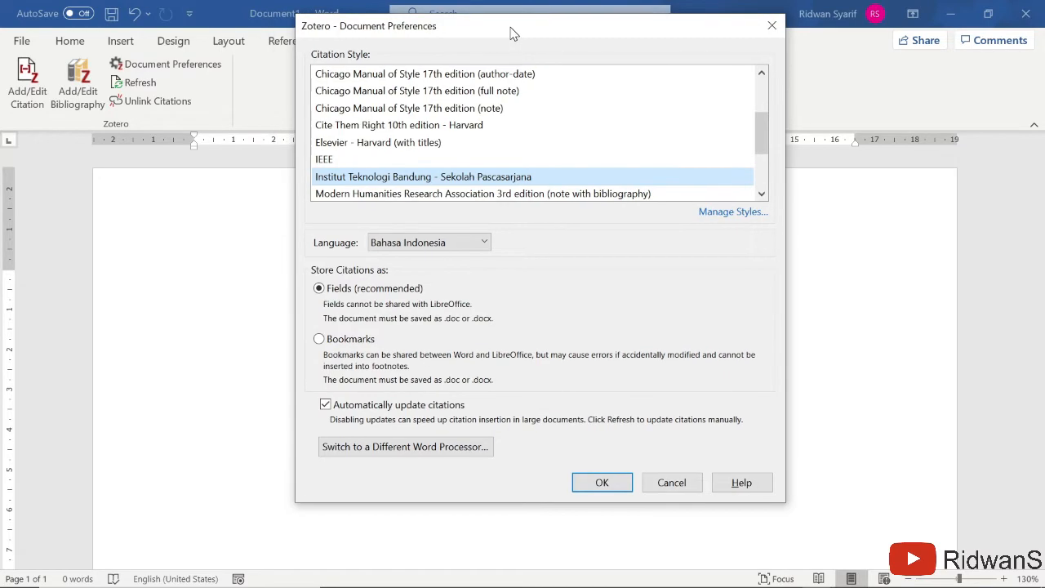
pyautogui.scroll(-2, 608, 131)
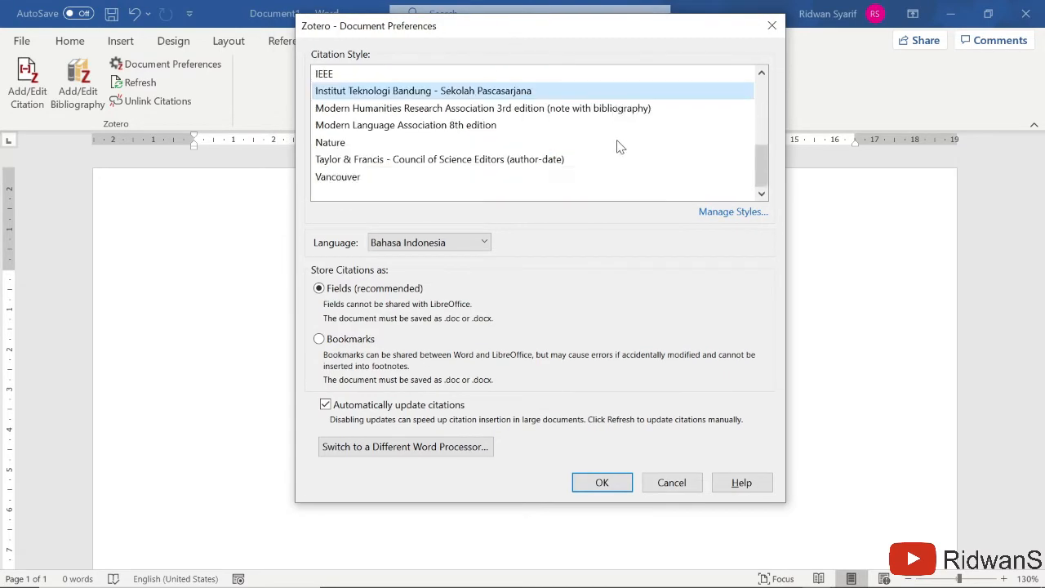
pyautogui.click(719, 215)
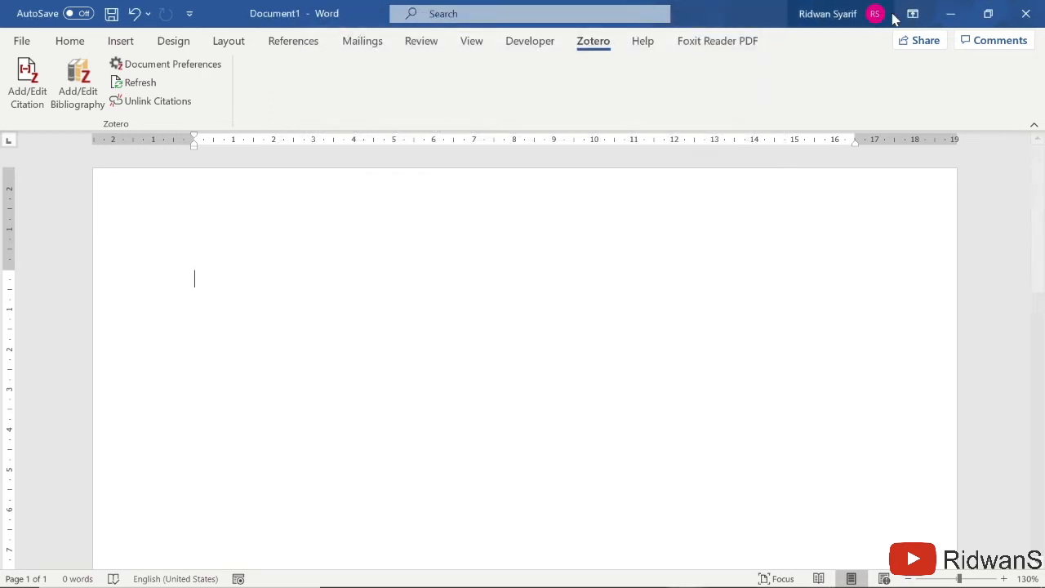
pyautogui.click(950, 14)
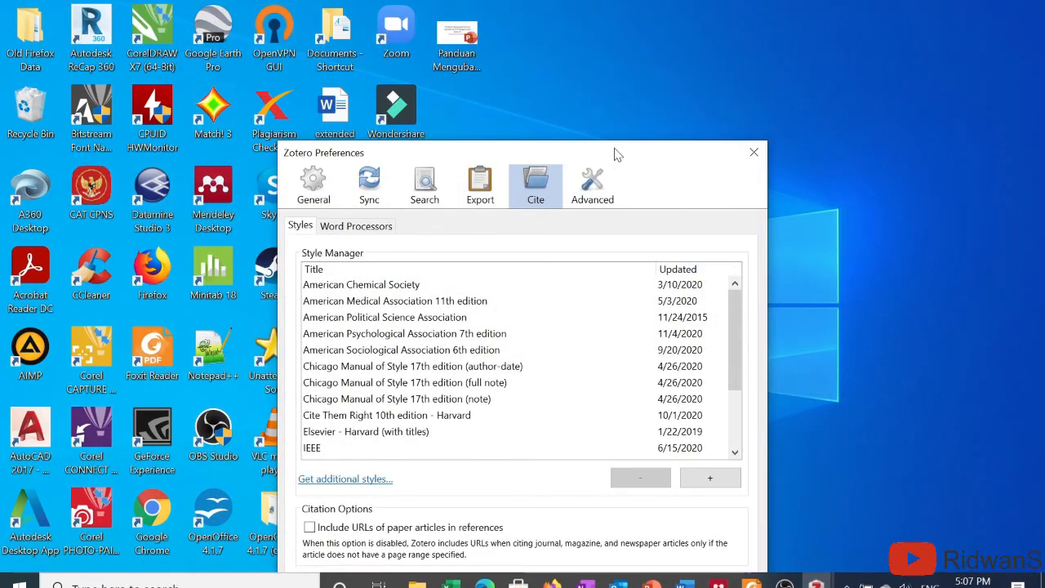
pyautogui.moveTo(613, 152); pyautogui.dragTo(659, 49)
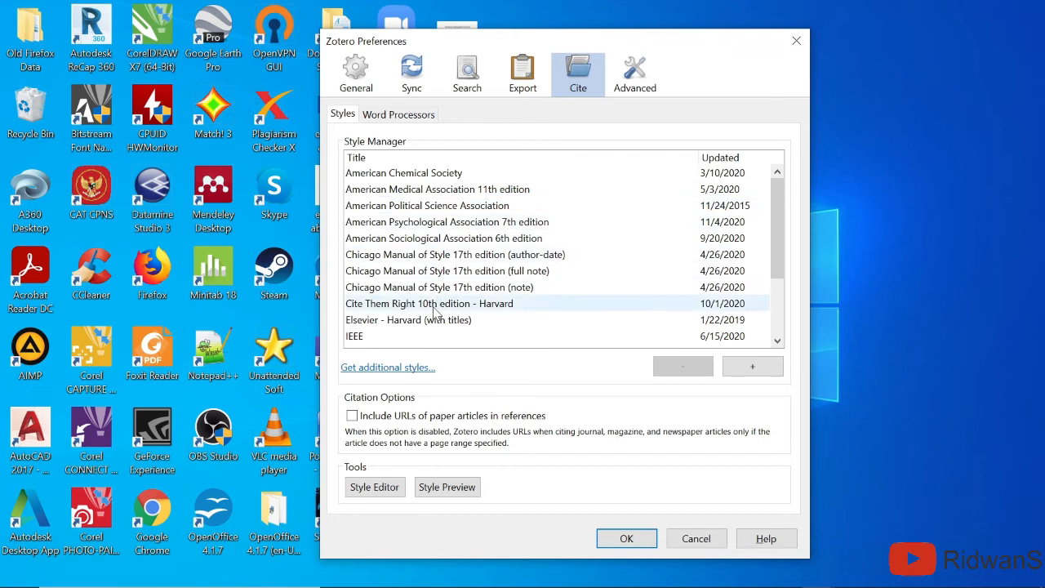
# Look through the installed citation styles and open the Zotero repository of additional styles.
pyautogui.scroll(-3, 466, 233)
pyautogui.scroll(3, 439, 205)
pyautogui.scroll(-3, 439, 205)
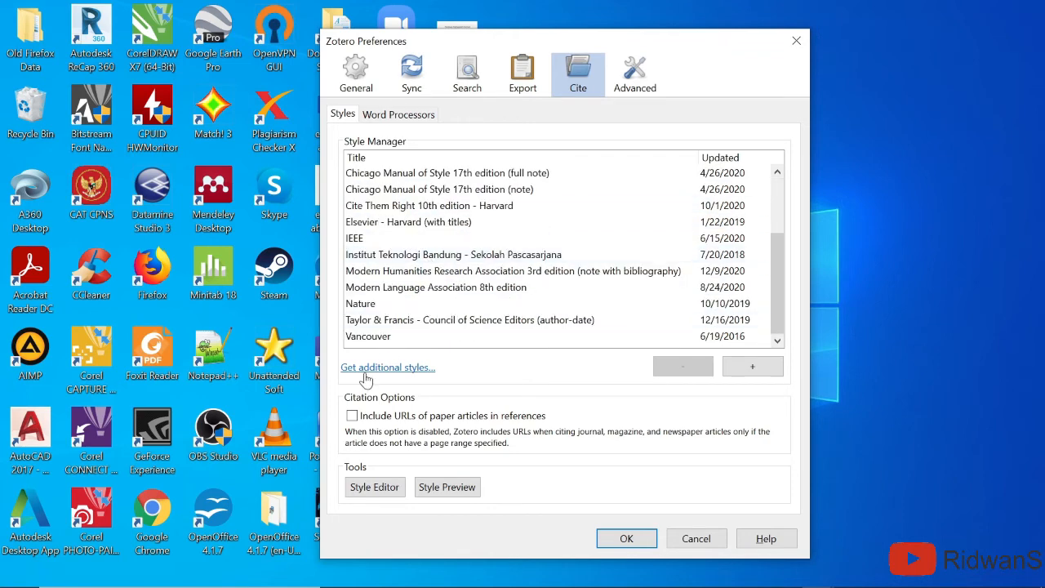
pyautogui.click(357, 369)
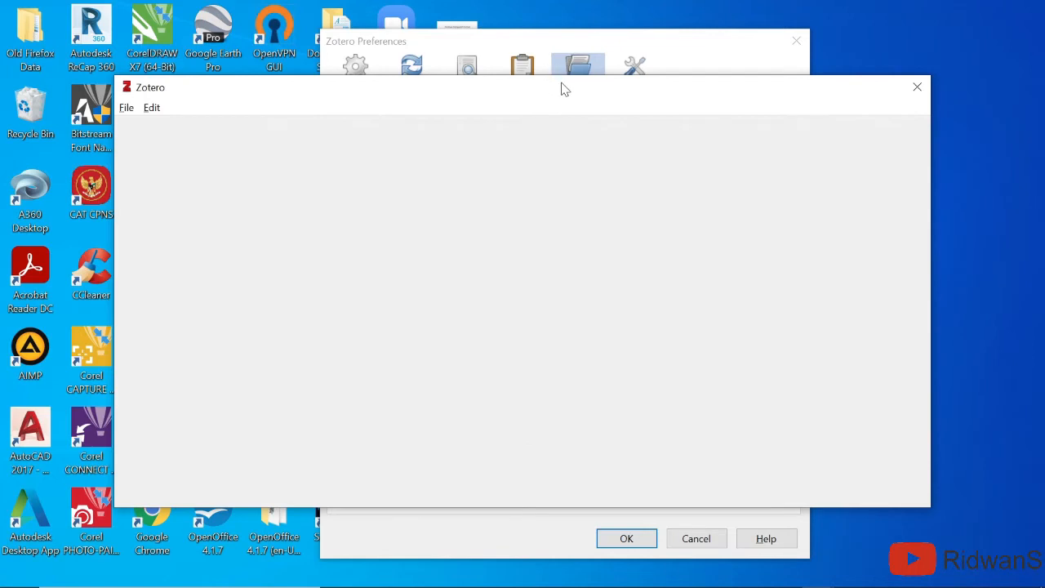
pyautogui.moveTo(562, 84); pyautogui.dragTo(593, 74)
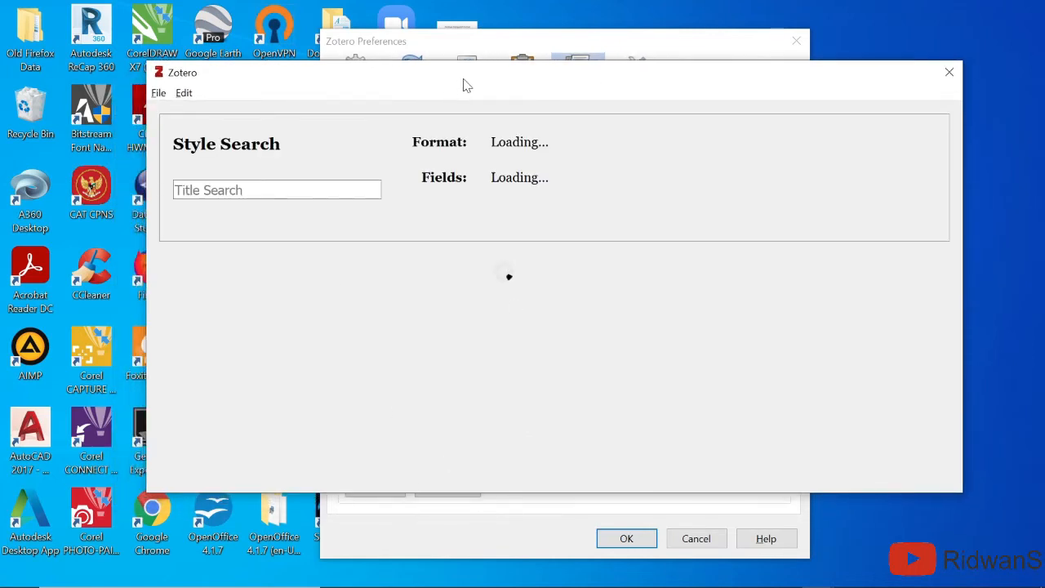
pyautogui.moveTo(463, 77); pyautogui.dragTo(462, 83)
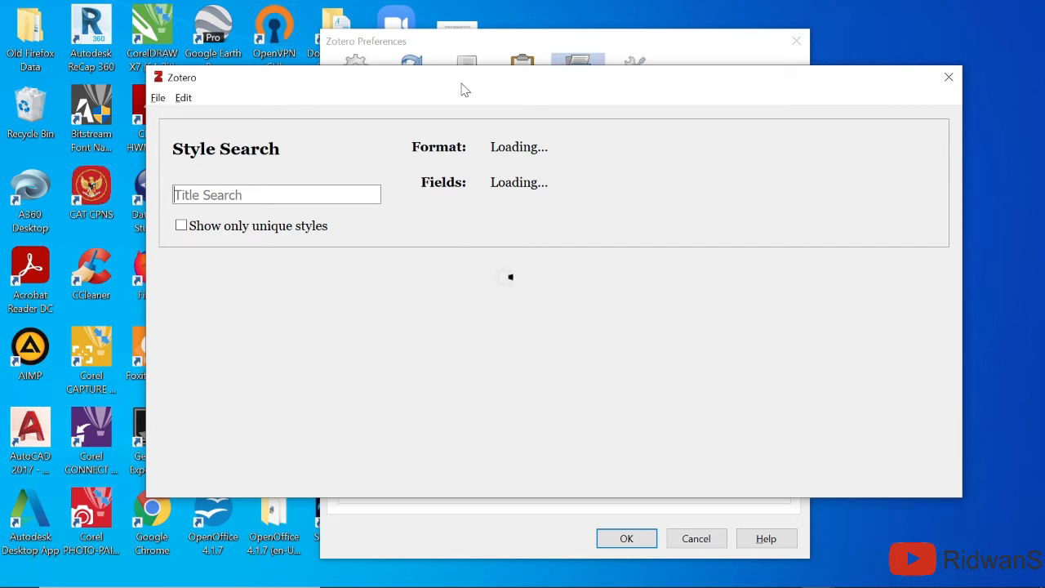
# Search the style repository for "journal" and limit the results to the engineering field.
pyautogui.click(299, 196)
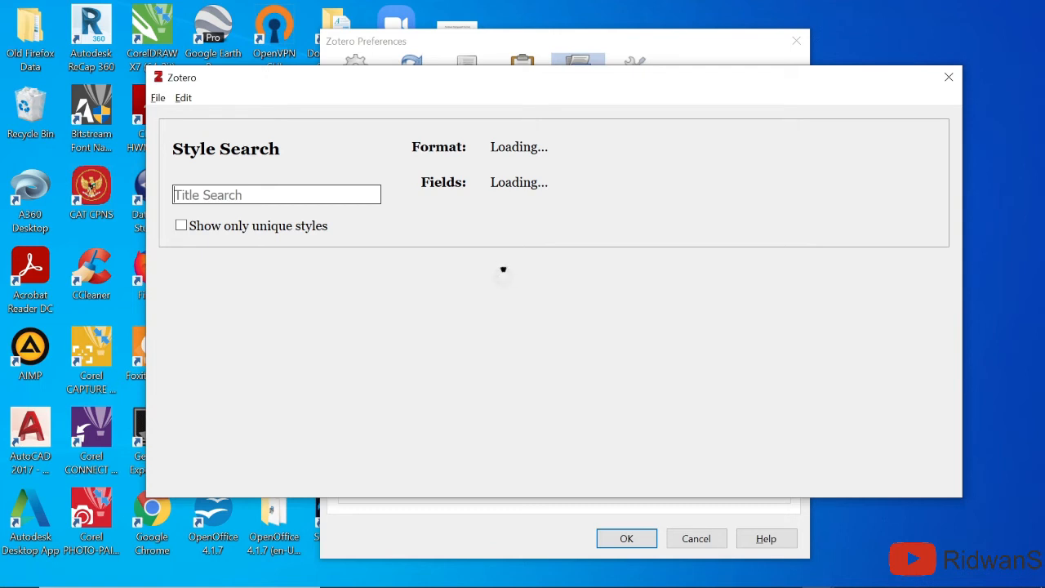
pyautogui.write('journal')
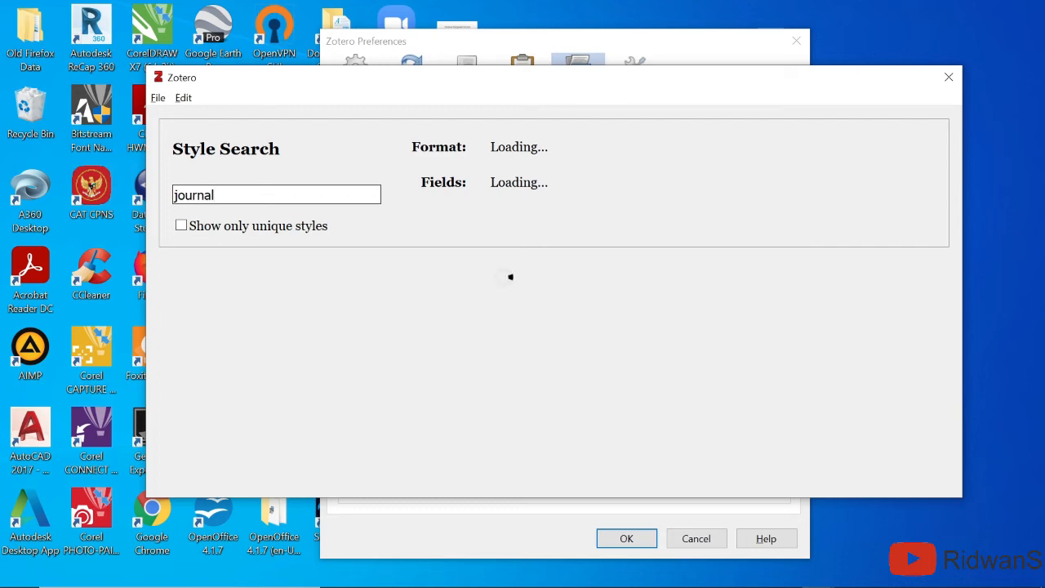
pyautogui.moveTo(411, 67); pyautogui.dragTo(411, 29)
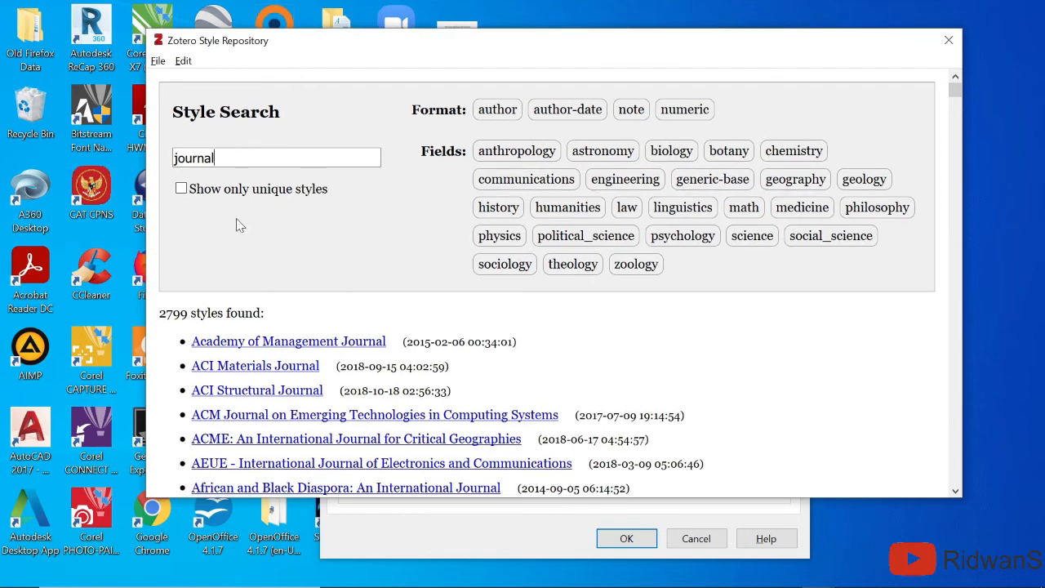
pyautogui.moveTo(149, 242); pyautogui.dragTo(76, 239)
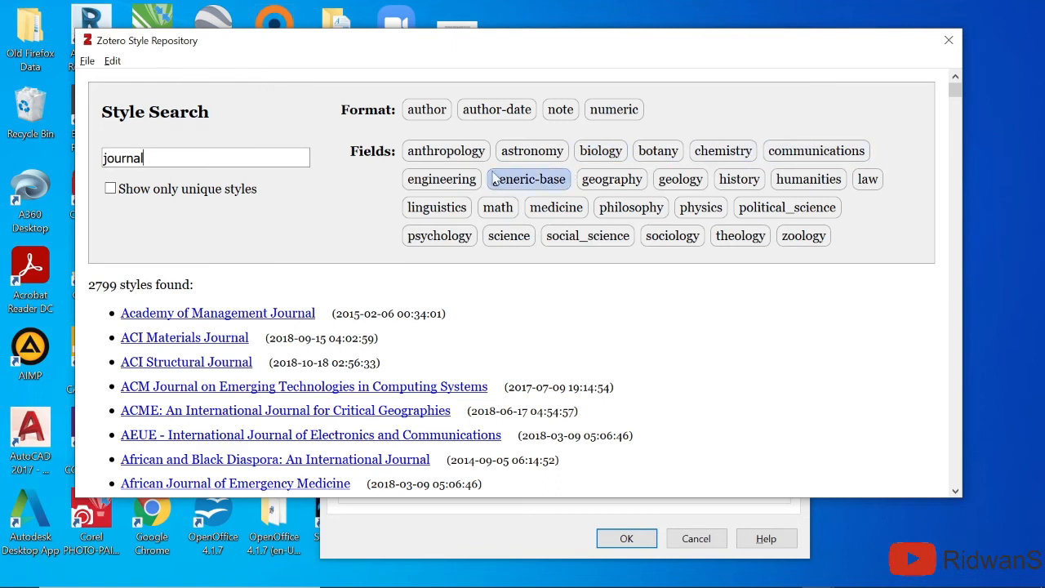
pyautogui.click(440, 184)
# Browse the engineering styles, narrow the search to "journal of civil", and install the Canadian Journal of Civil Engineering style.
pyautogui.scroll(-1, 272, 249)
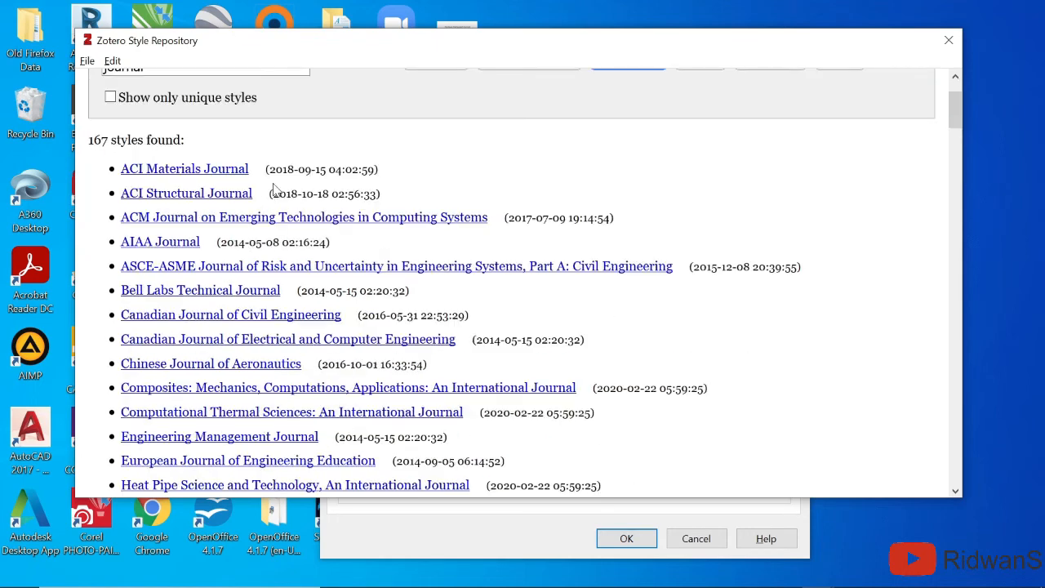
pyautogui.scroll(-4, 253, 245)
pyautogui.scroll(-4, 259, 351)
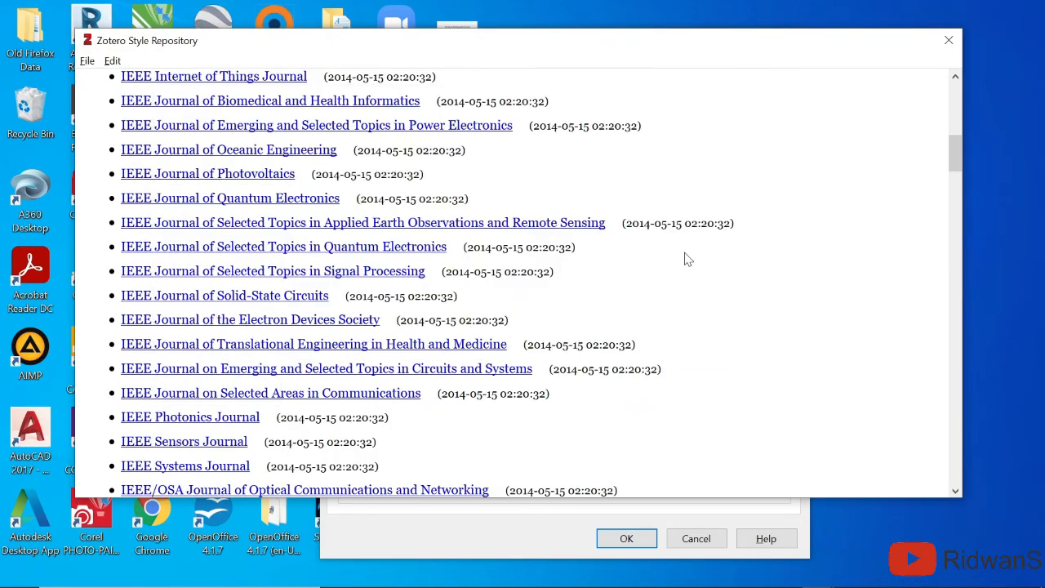
pyautogui.scroll(-5, 684, 260)
pyautogui.scroll(15, 679, 281)
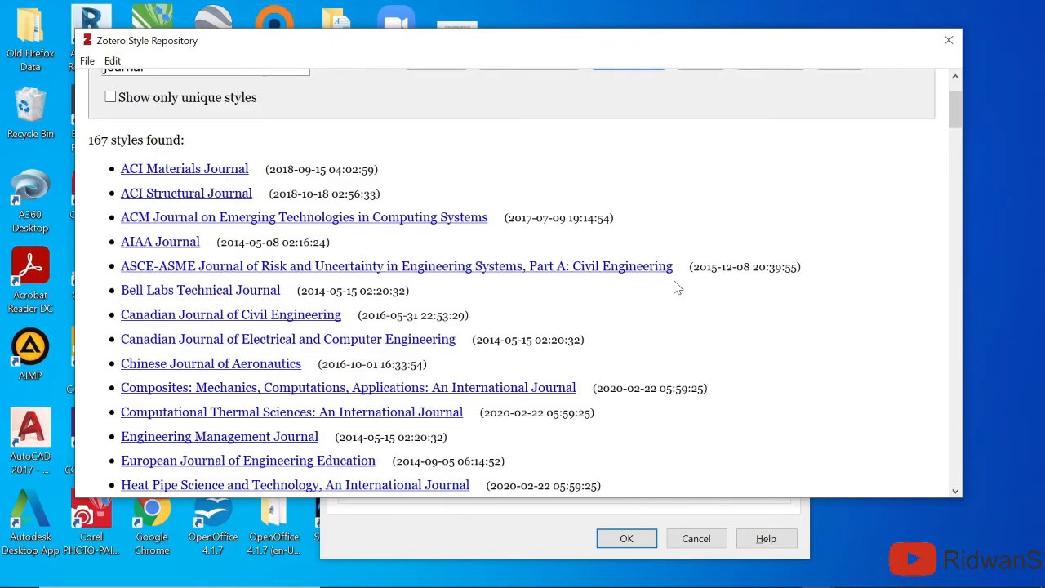
pyautogui.scroll(3, 677, 285)
pyautogui.click(245, 158)
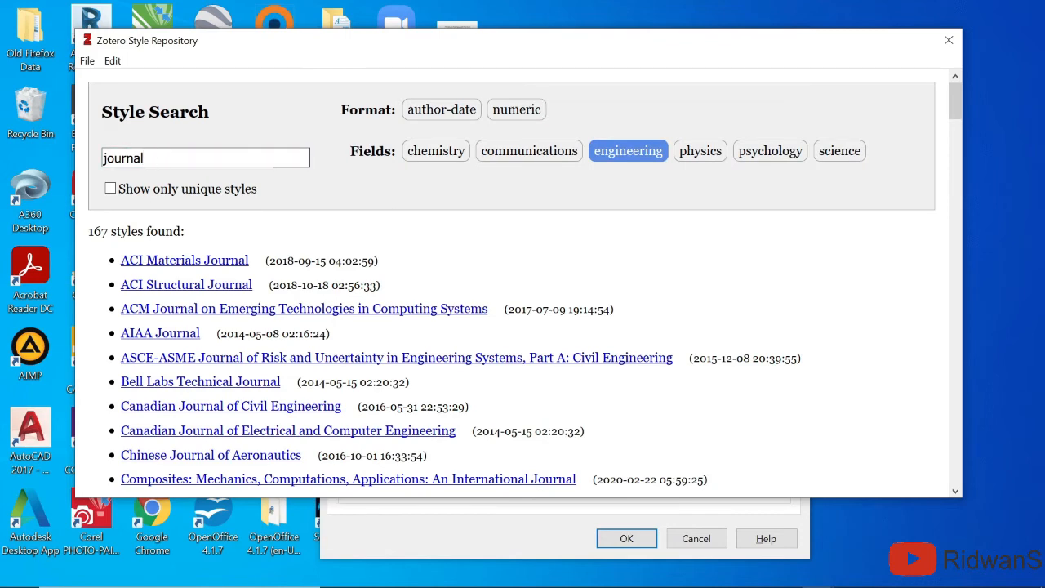
pyautogui.write('of')
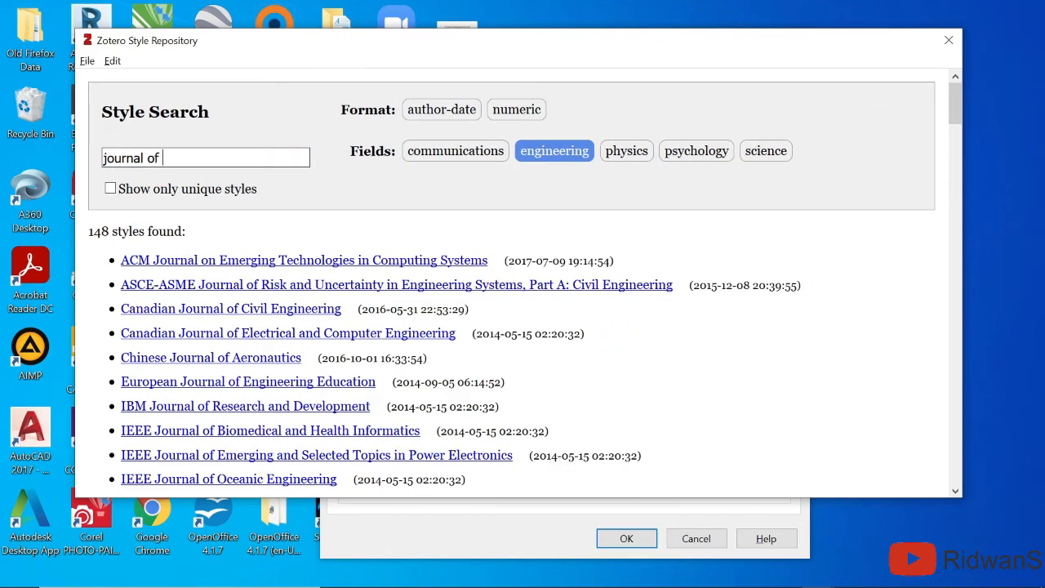
pyautogui.write(' civil')
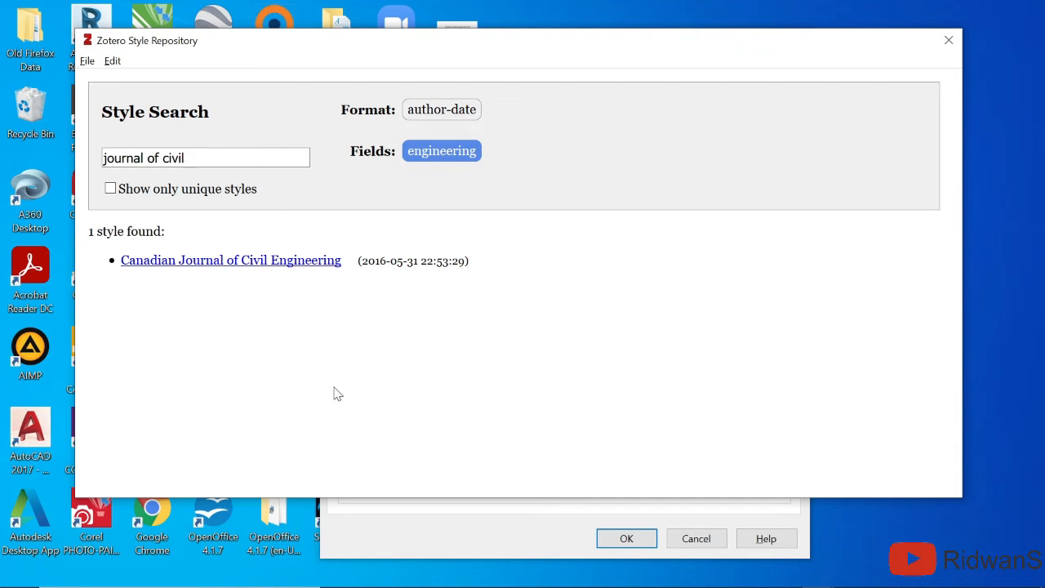
pyautogui.moveTo(263, 269)
pyautogui.click(273, 264)
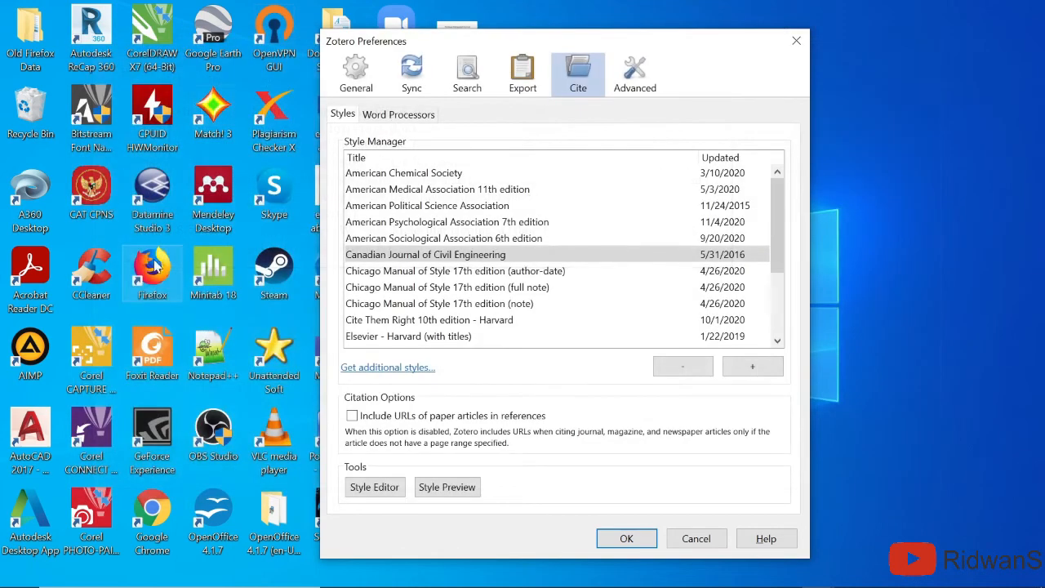
# Select the Canadian Journal of Civil Engineering style among the installed styles and confirm the Zotero preferences.
pyautogui.click(664, 237)
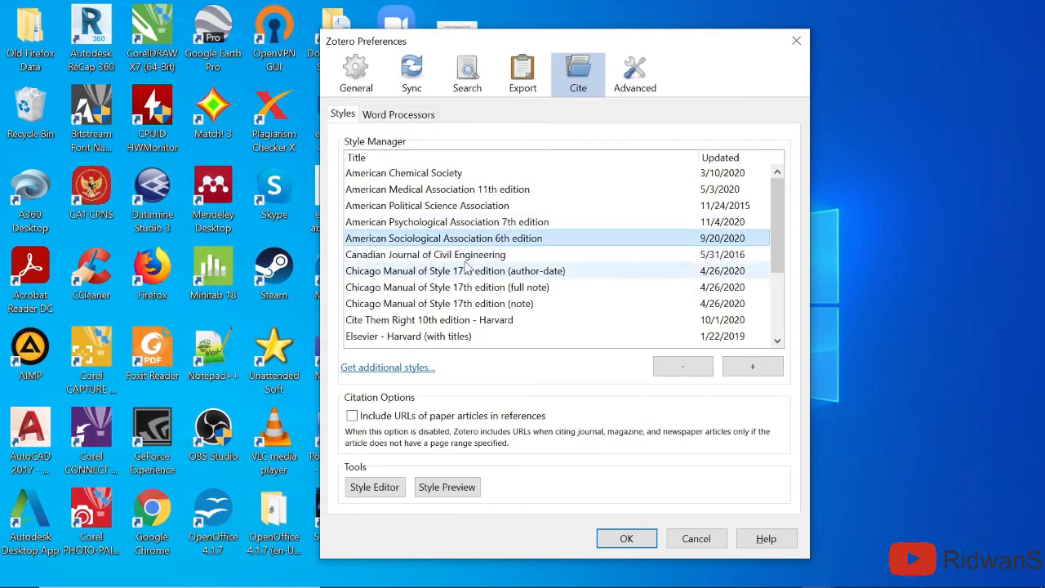
pyautogui.click(634, 256)
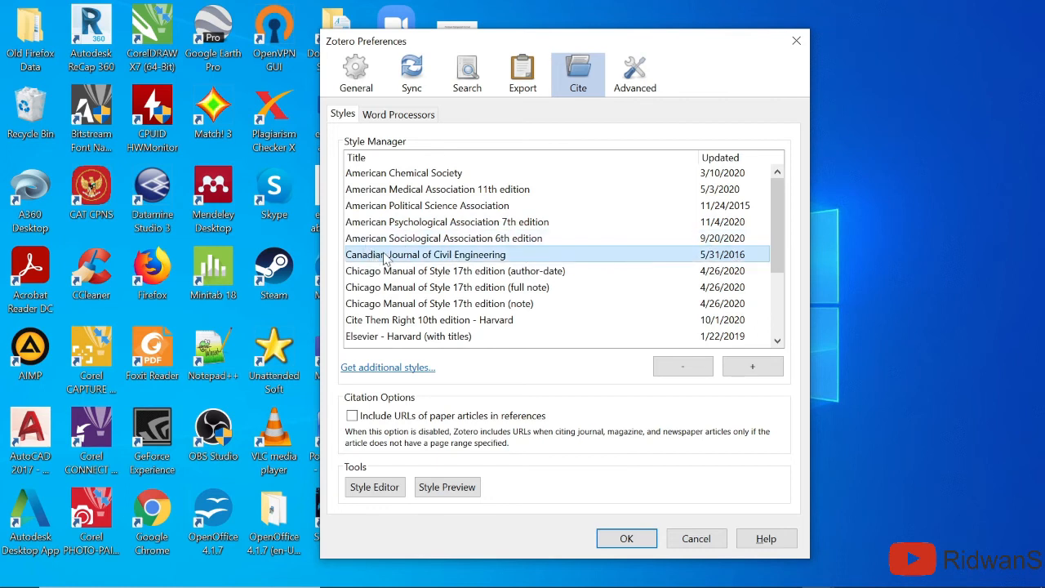
pyautogui.click(393, 224)
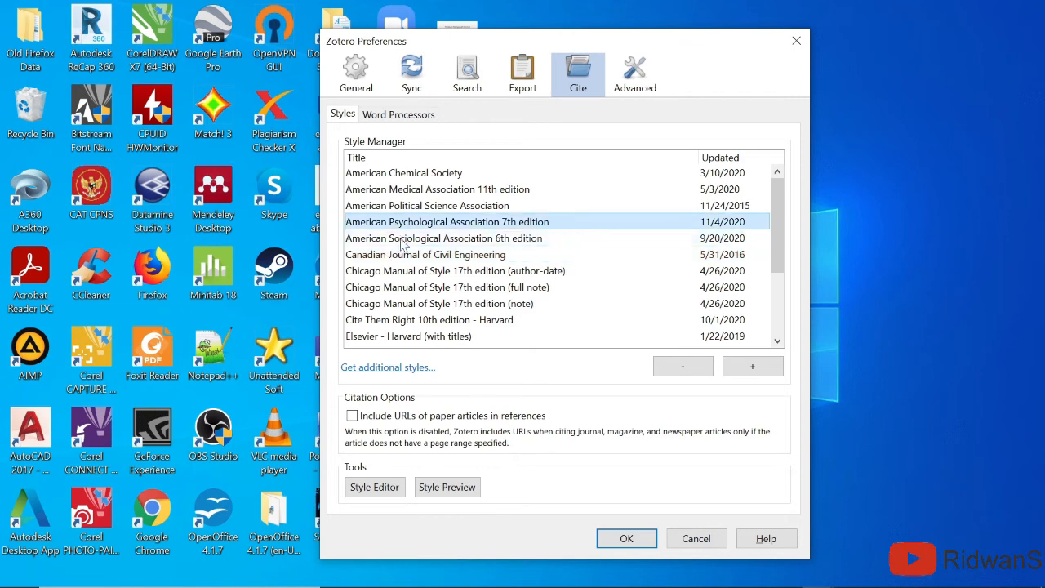
pyautogui.click(397, 241)
pyautogui.click(405, 255)
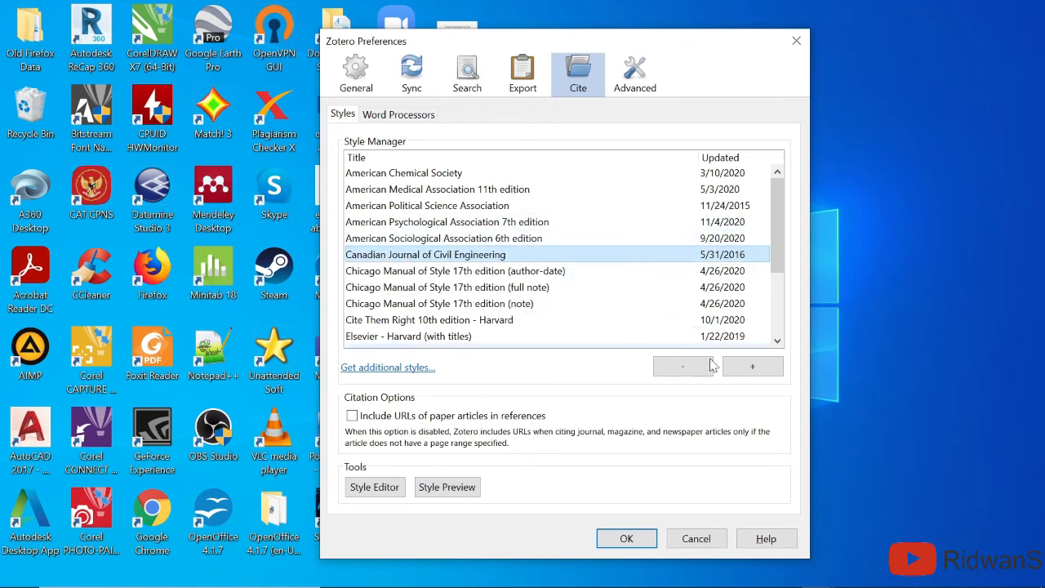
pyautogui.click(626, 538)
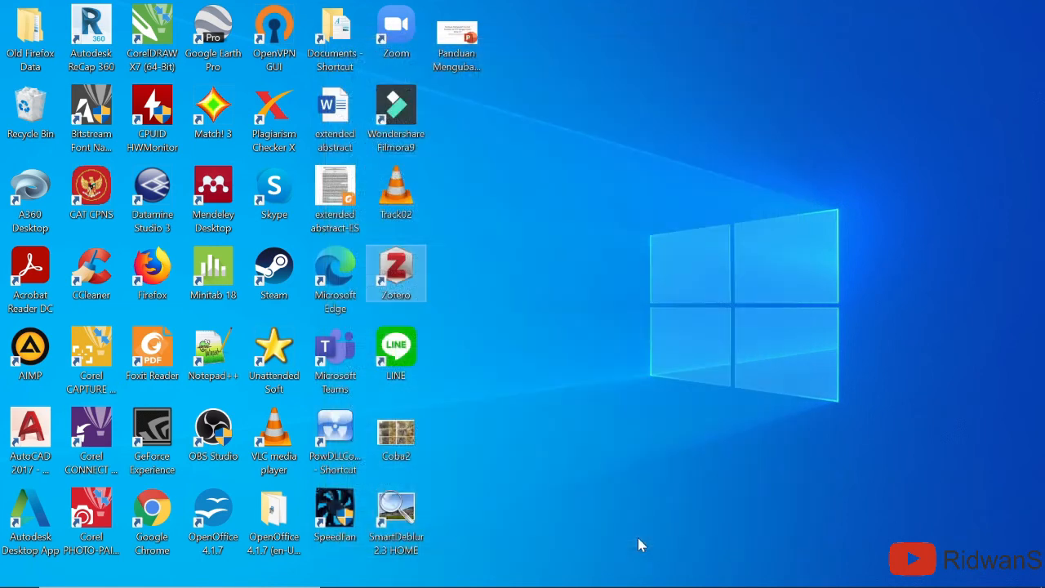
# Return to Word and set the document's Zotero citation style to Canadian Journal of Civil Engineering.
pyautogui.click(690, 578)
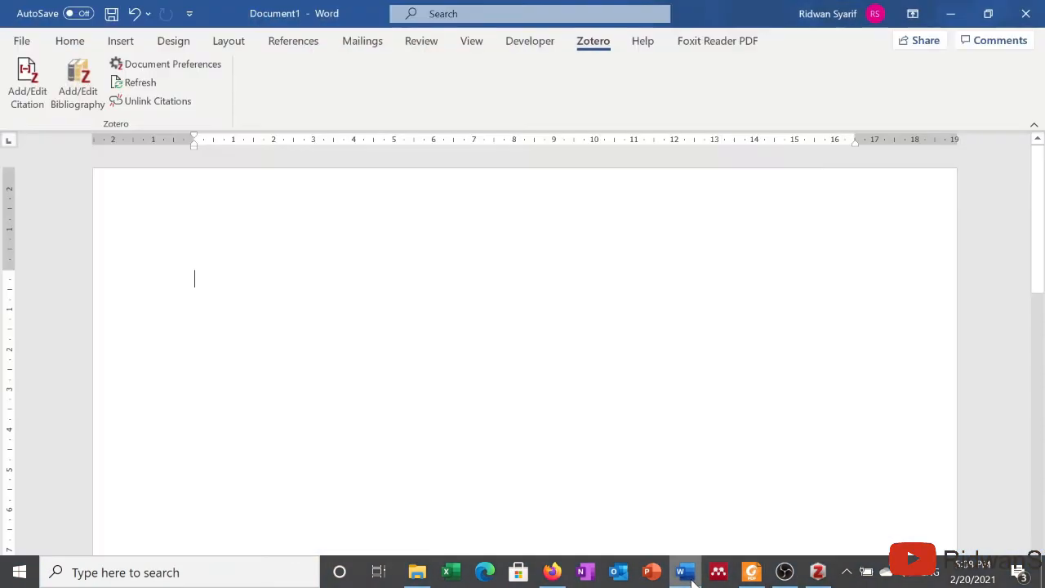
pyautogui.click(194, 70)
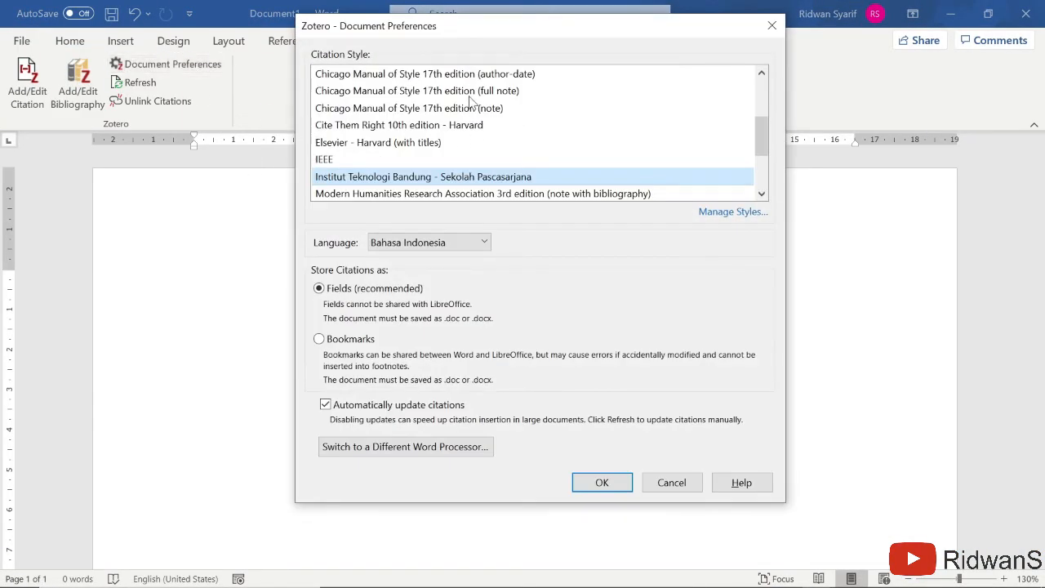
pyautogui.scroll(1, 451, 103)
pyautogui.click(383, 108)
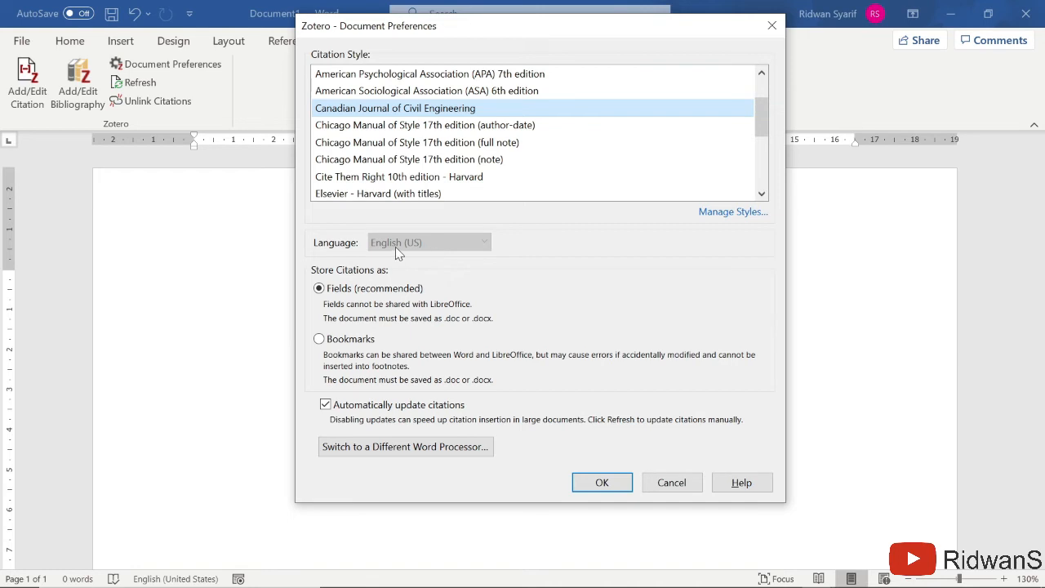
pyautogui.click(596, 483)
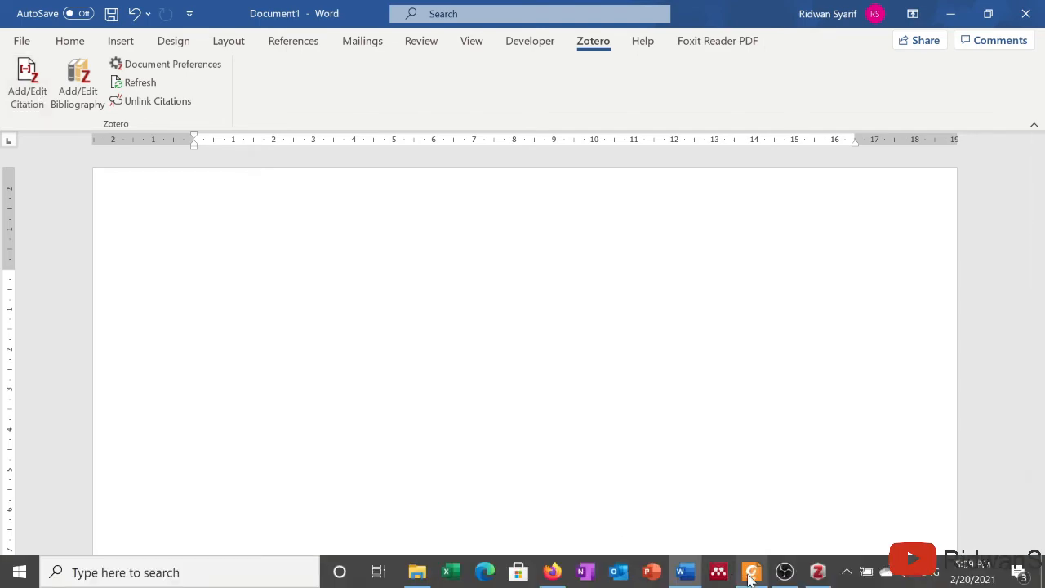
# Copy the title of the journal article in the Jurnal Kesehatan collection in Zotero and return to the Word document.
pyautogui.click(751, 572)
pyautogui.click(885, 161)
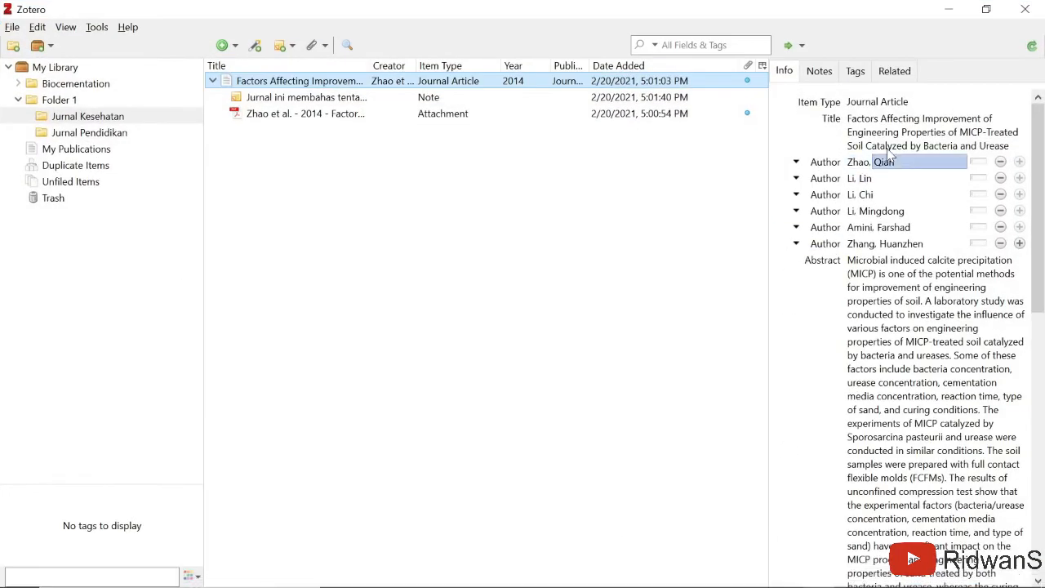
pyautogui.click(889, 147)
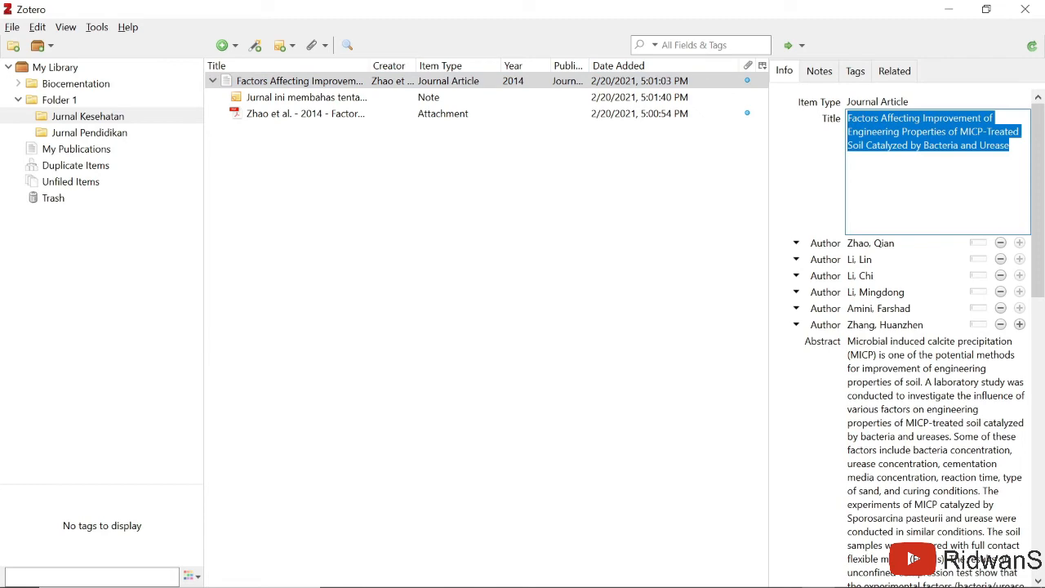
pyautogui.moveTo(1010, 145); pyautogui.dragTo(847, 122)
pyautogui.hotkey('ctrl', 'c')
pyautogui.click(949, 9)
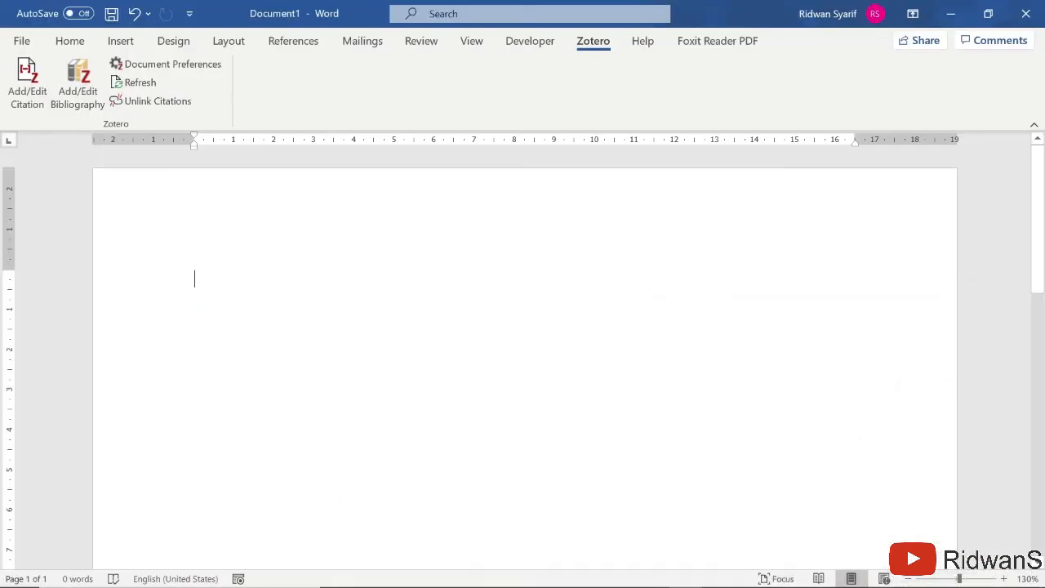
# Start a Zotero citation and add the article "Factors Affecting Improvement of Engineering Properties of MICP-Treated Soil Catalyzed by Bacteria and Urease" using its copied title.
pyautogui.click(27, 88)
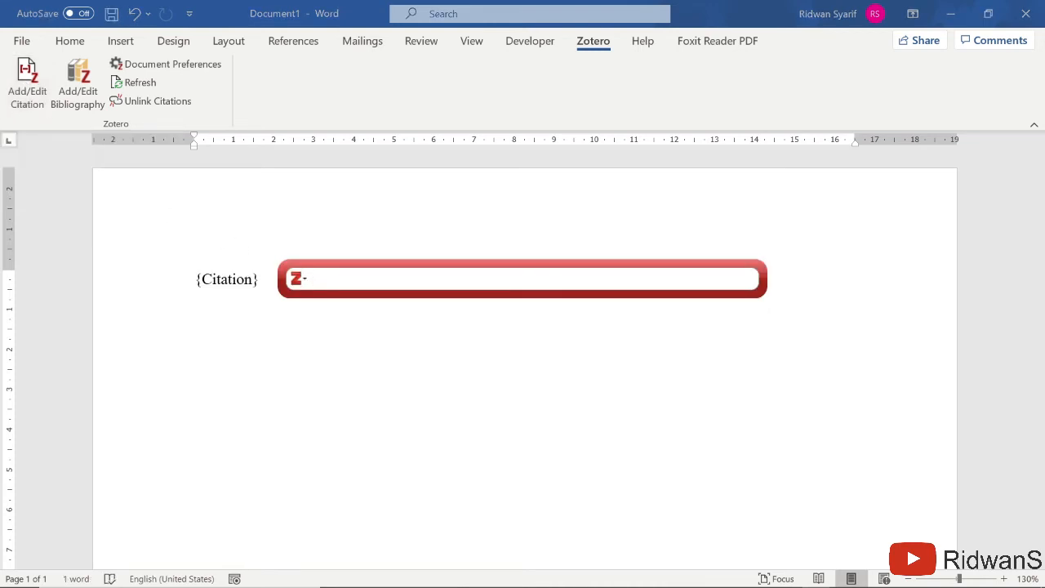
pyautogui.hotkey('ctrl', 'v')
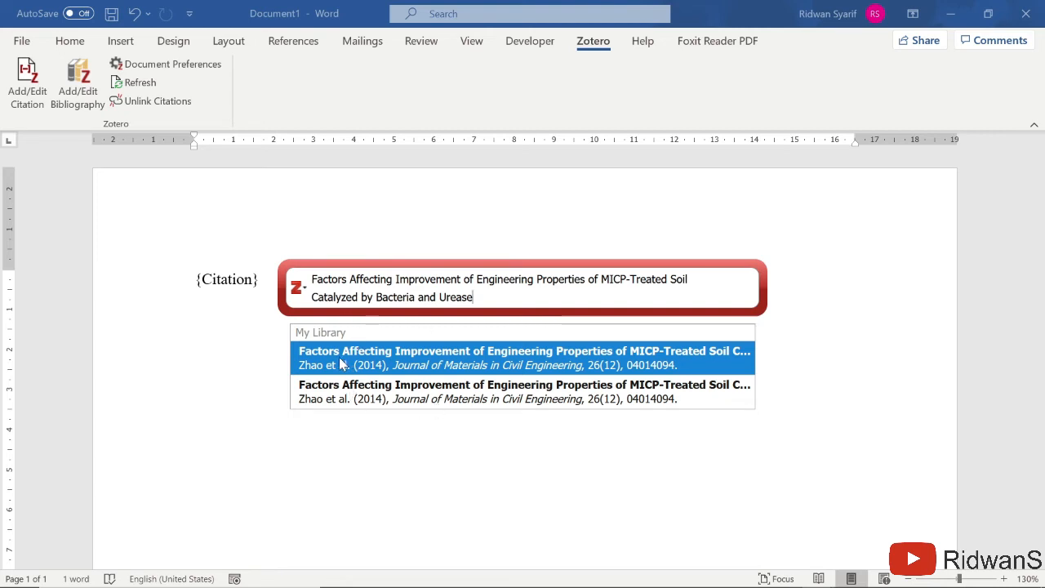
pyautogui.click(373, 362)
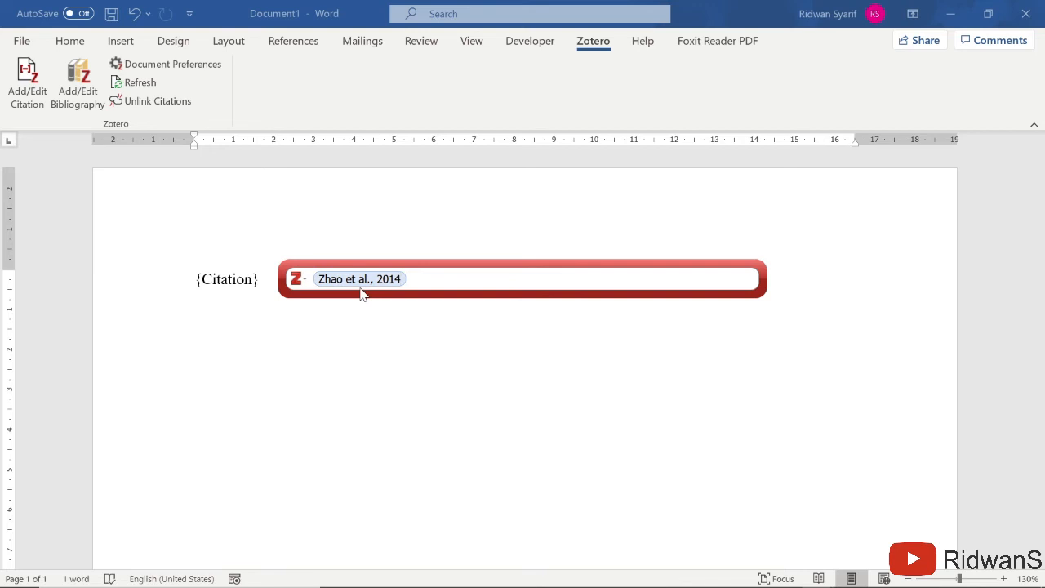
# Enable Suppress Author for the cited article and insert the citation into the document.
pyautogui.click(360, 279)
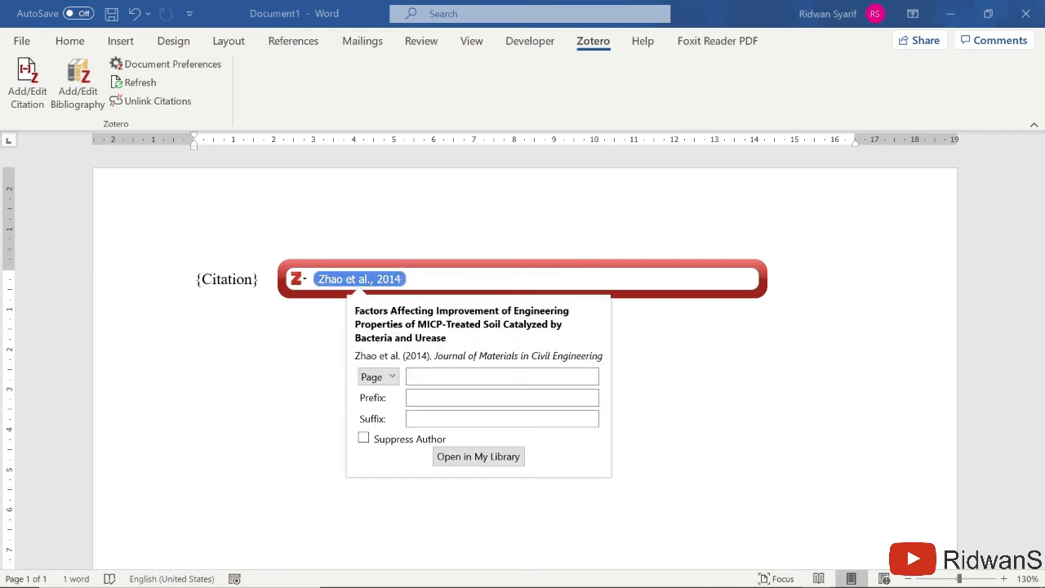
pyautogui.click(364, 438)
pyautogui.click(489, 279)
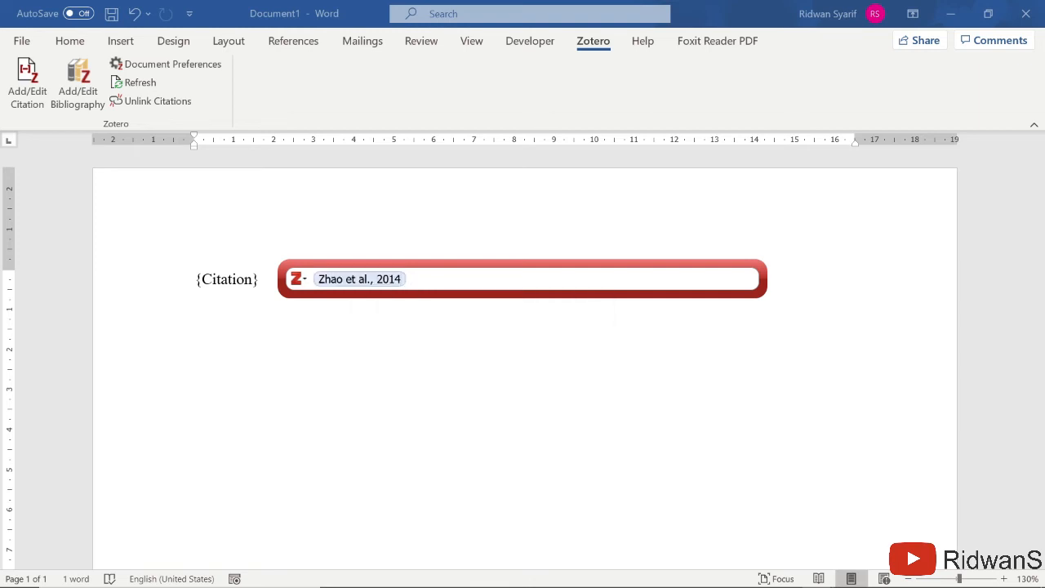
pyautogui.click(359, 279)
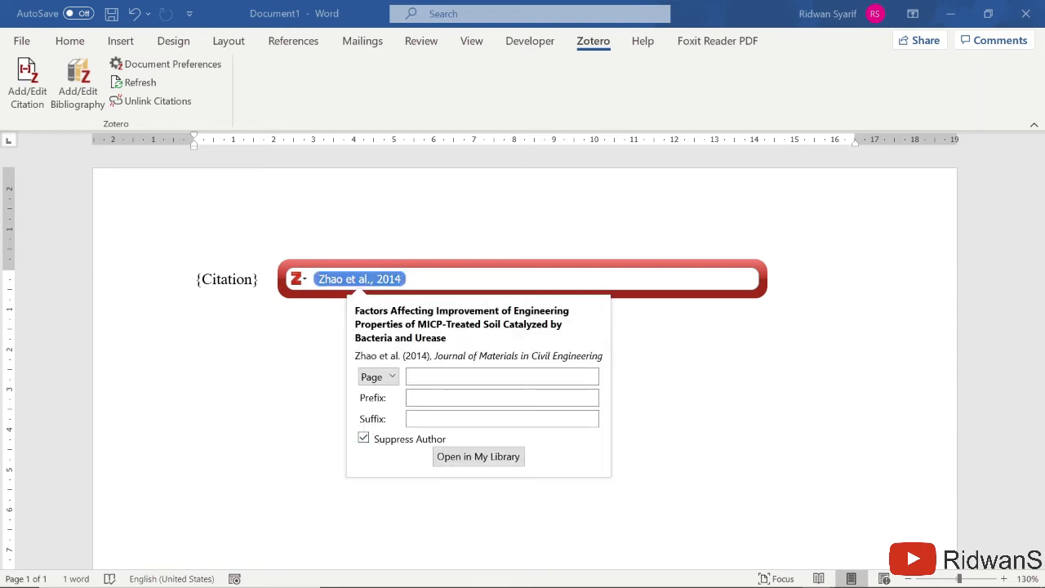
pyautogui.click(457, 279)
pyautogui.press('Return')
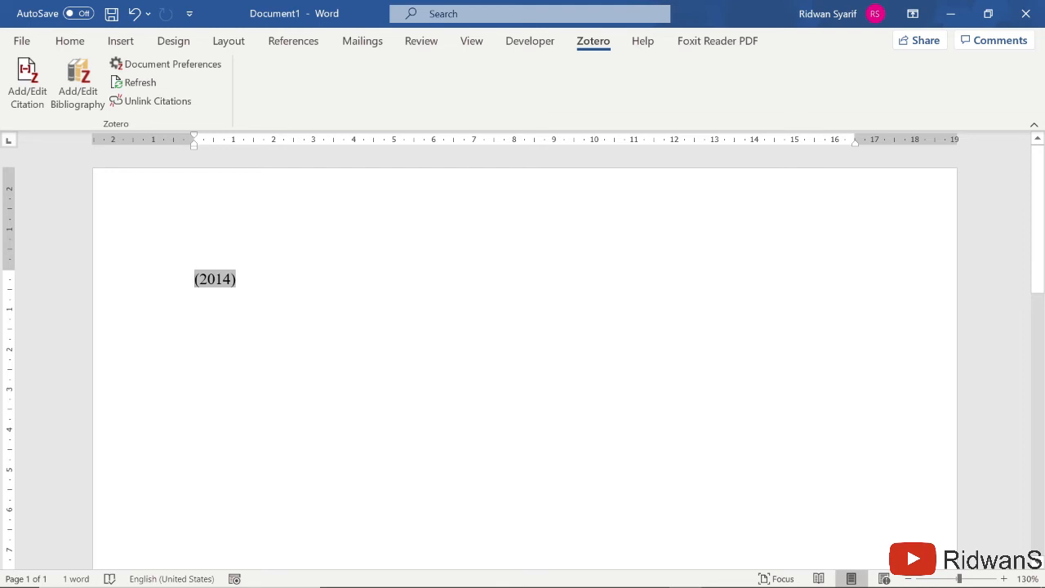
# Edit the inserted citation and turn off Suppress Author so it includes both author and year.
pyautogui.click(34, 94)
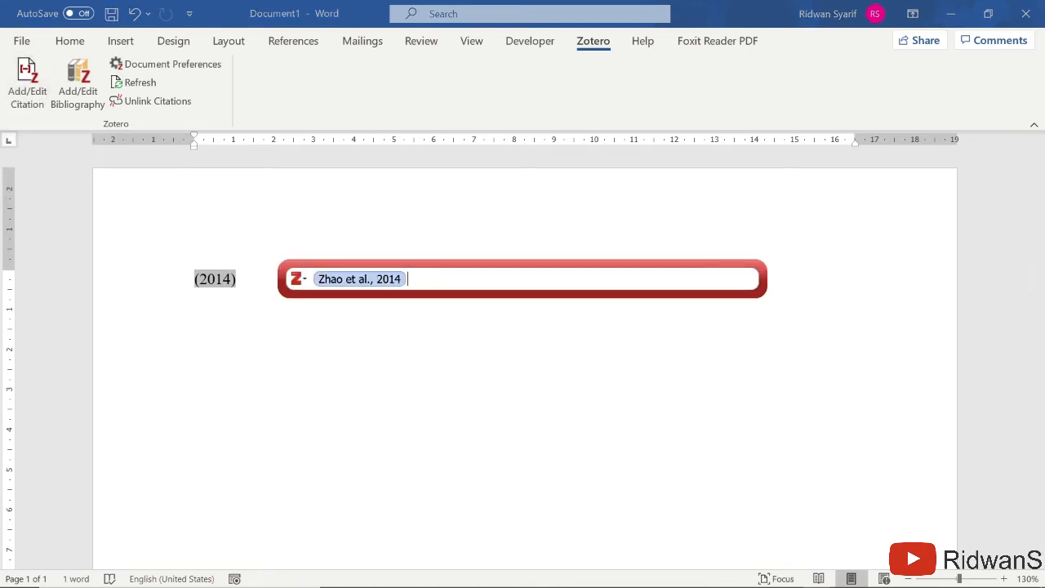
pyautogui.click(362, 279)
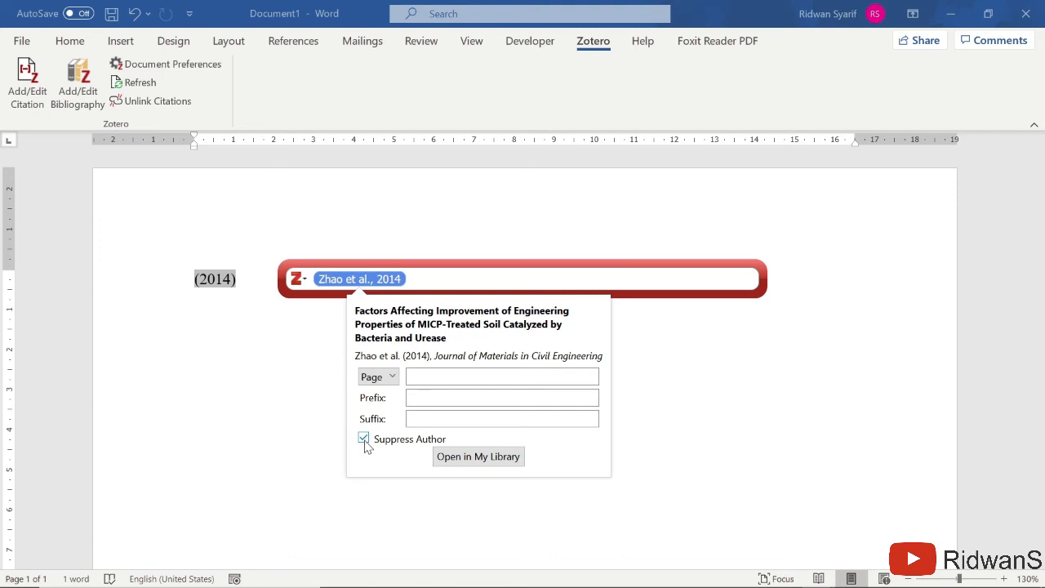
pyautogui.click(364, 441)
pyautogui.click(410, 279)
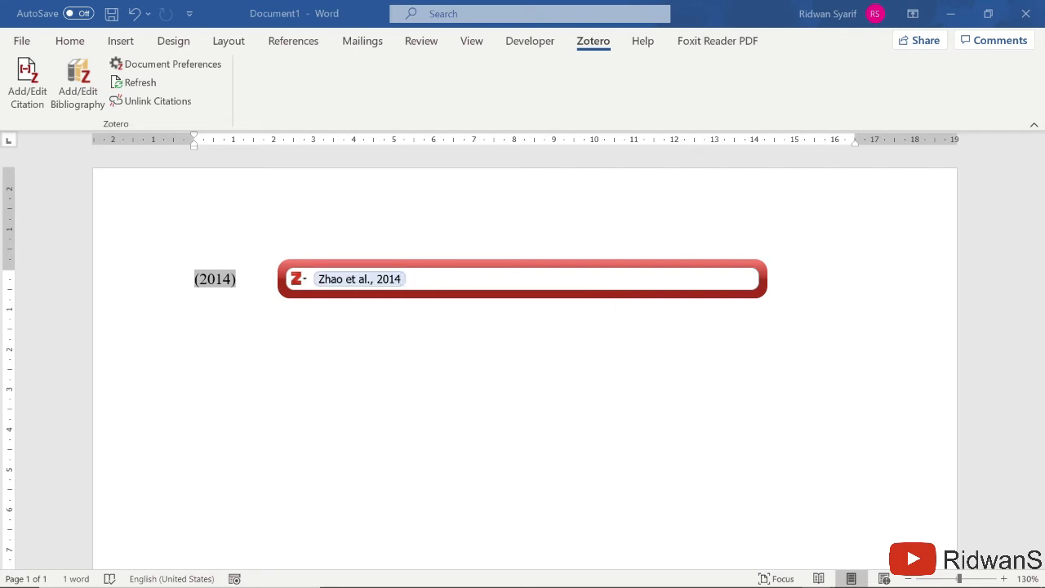
pyautogui.press('Return')
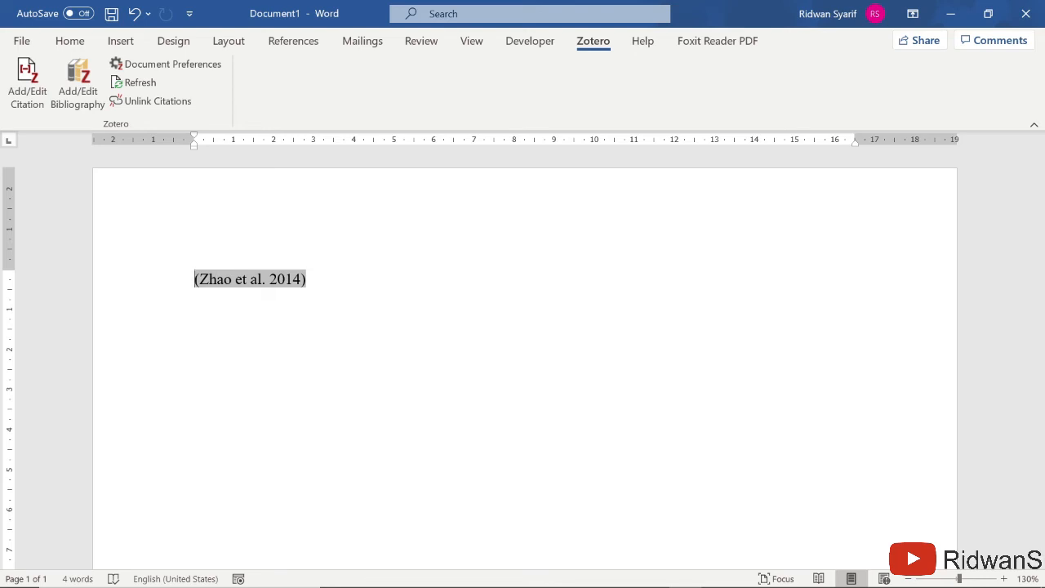
# Write "Paper ini ….." in front of the citation.
pyautogui.write('Paper ini ')
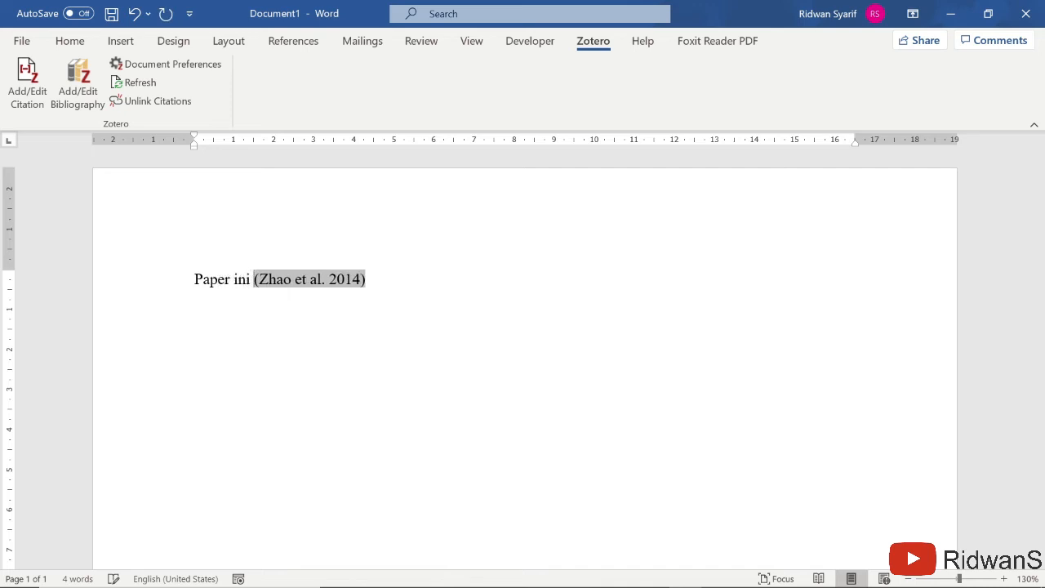
pyautogui.write('....')
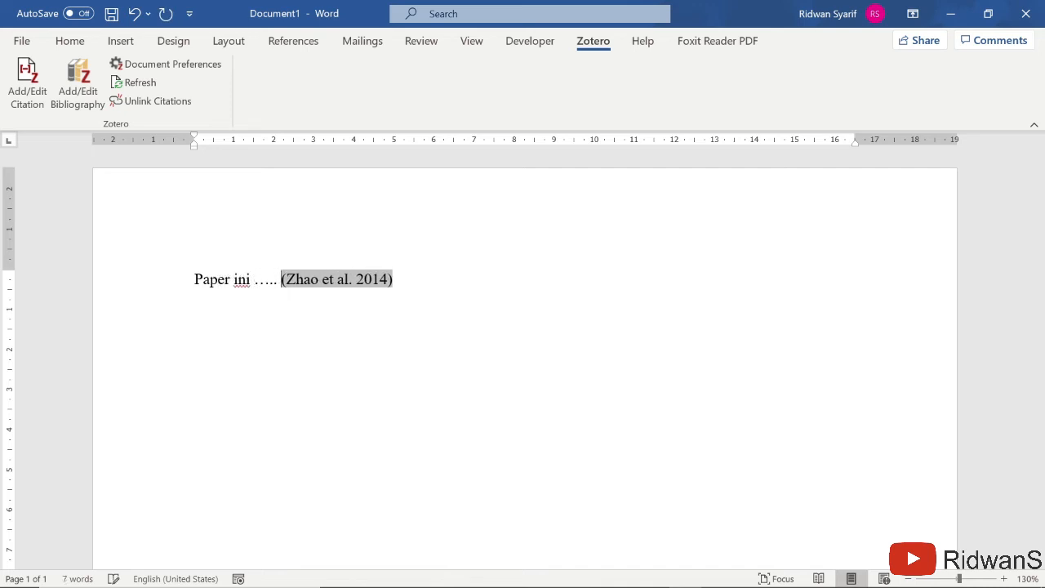
pyautogui.click(551, 343)
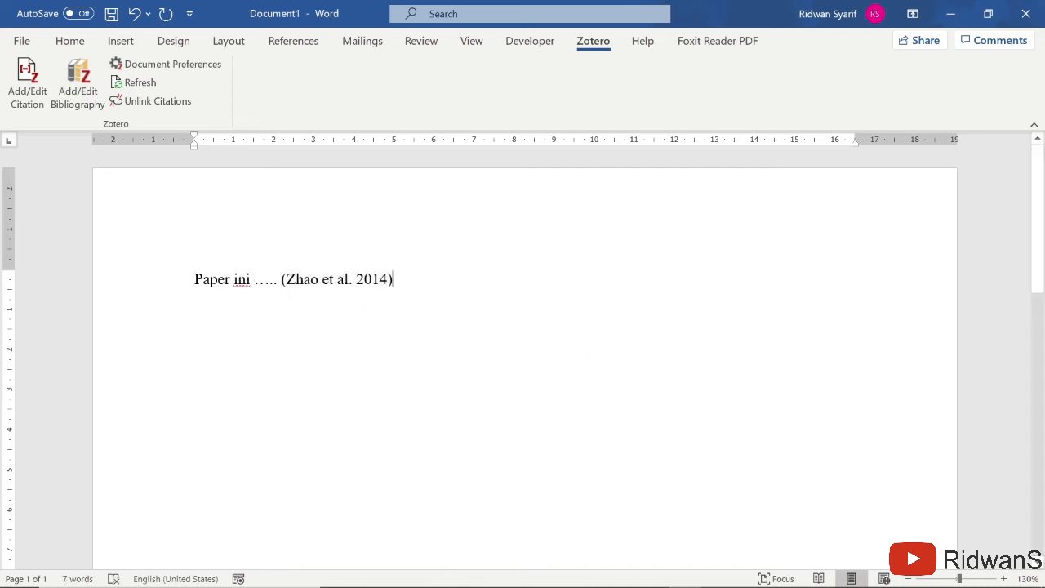
pyautogui.moveTo(195, 280); pyautogui.dragTo(281, 282)
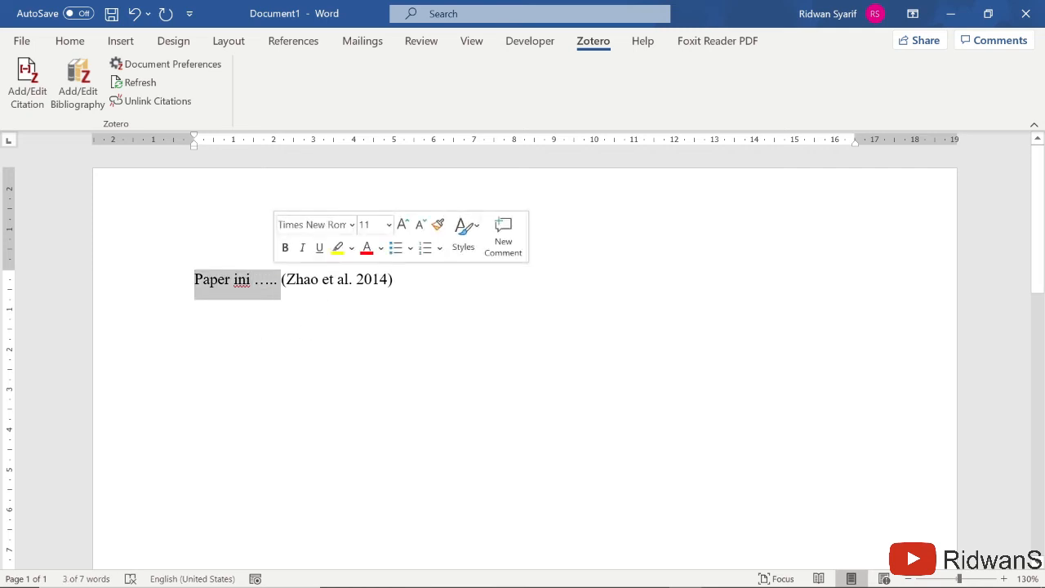
# End the sentence after the citation with a period and begin another with the first author's surname, "et al. melaporkan bahwa ….".
pyautogui.click(456, 280)
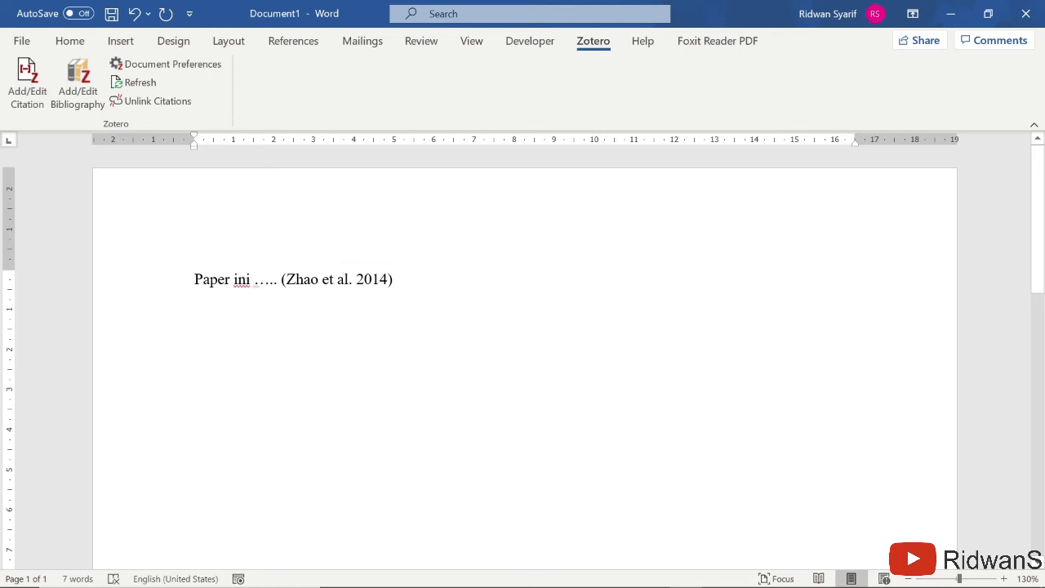
pyautogui.write('. ')
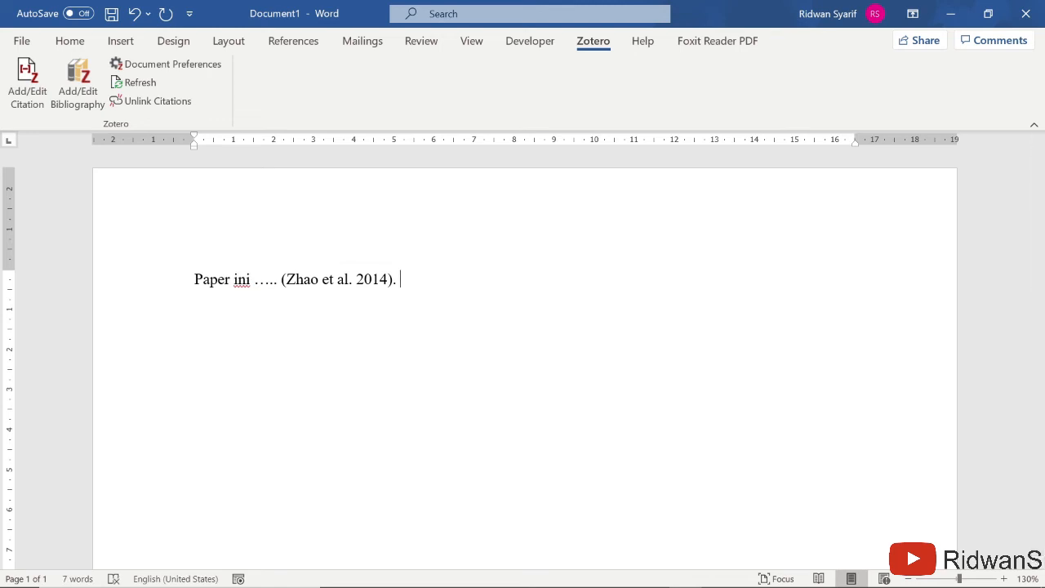
pyautogui.write('Zhao et al.')
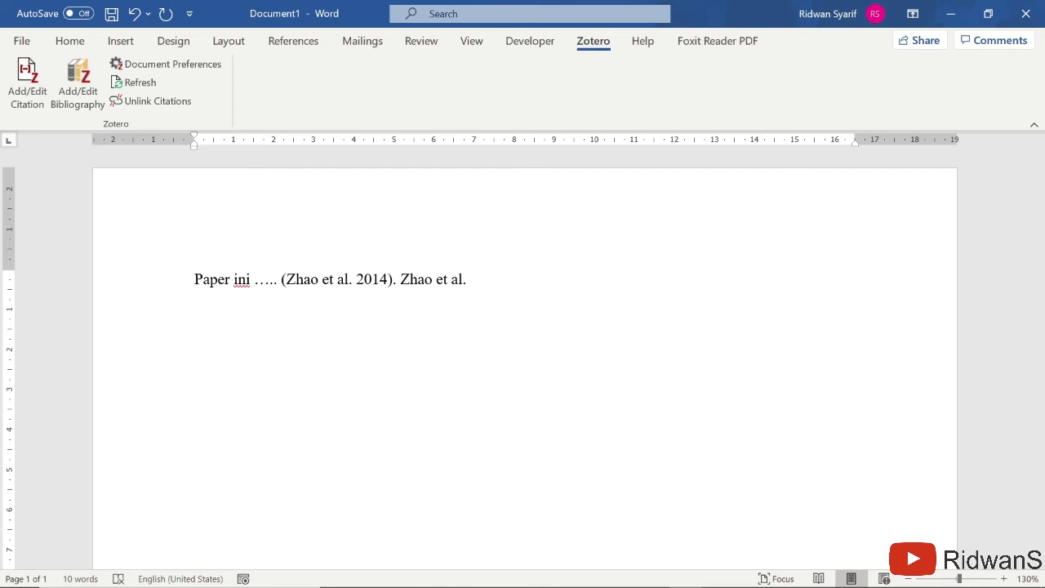
pyautogui.write(' melaporkan bahwa ')
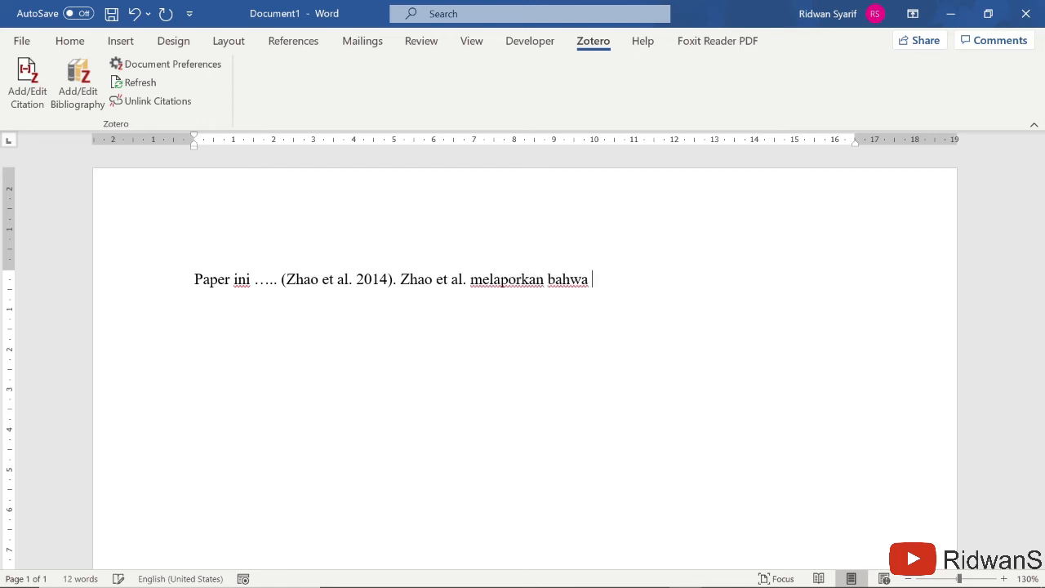
pyautogui.write('....')
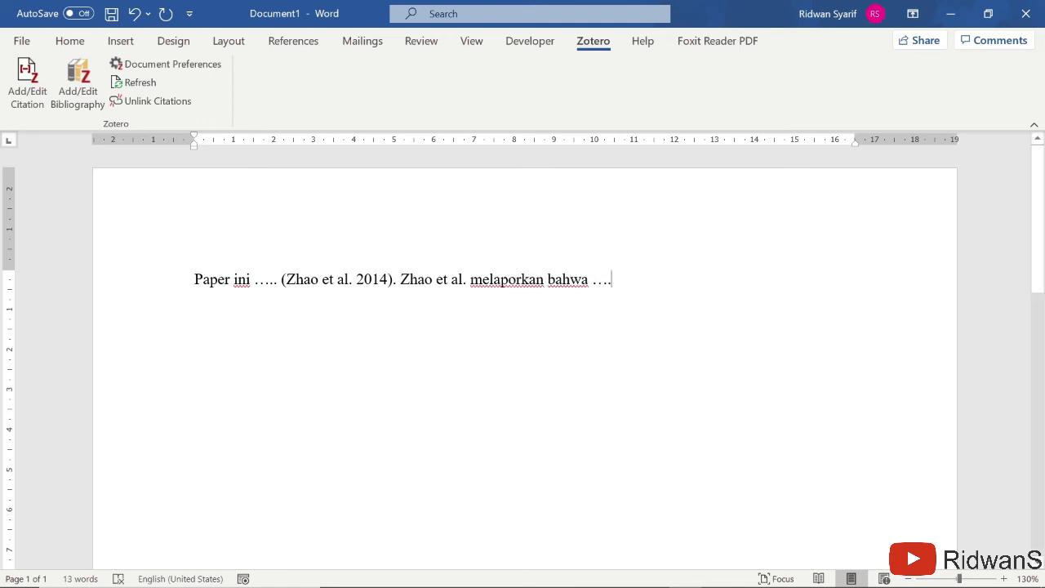
# Insert a second Zotero citation of the same MICP-treated soil article just before "melaporkan".
pyautogui.click(471, 279)
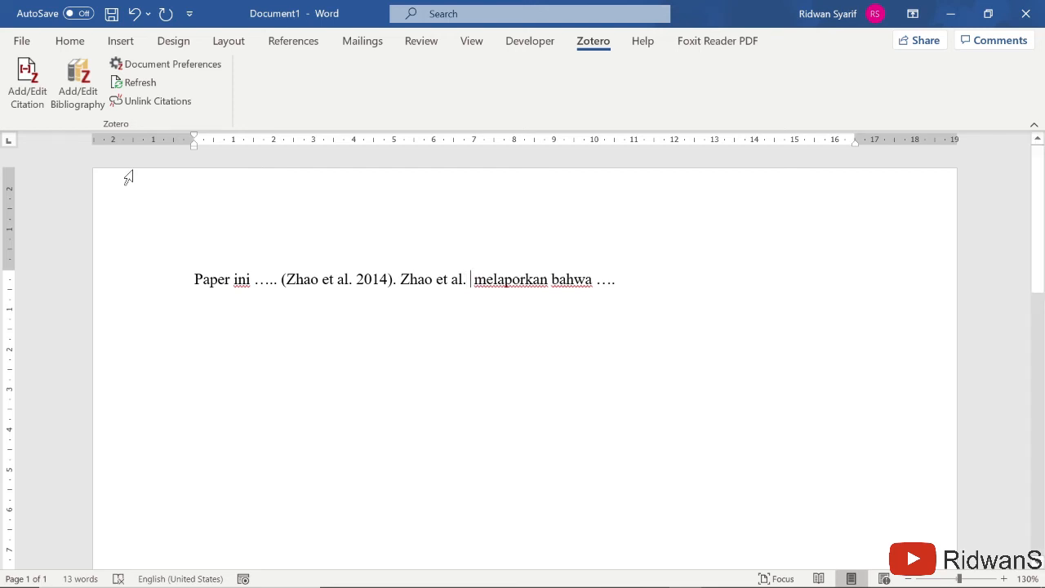
pyautogui.click(31, 91)
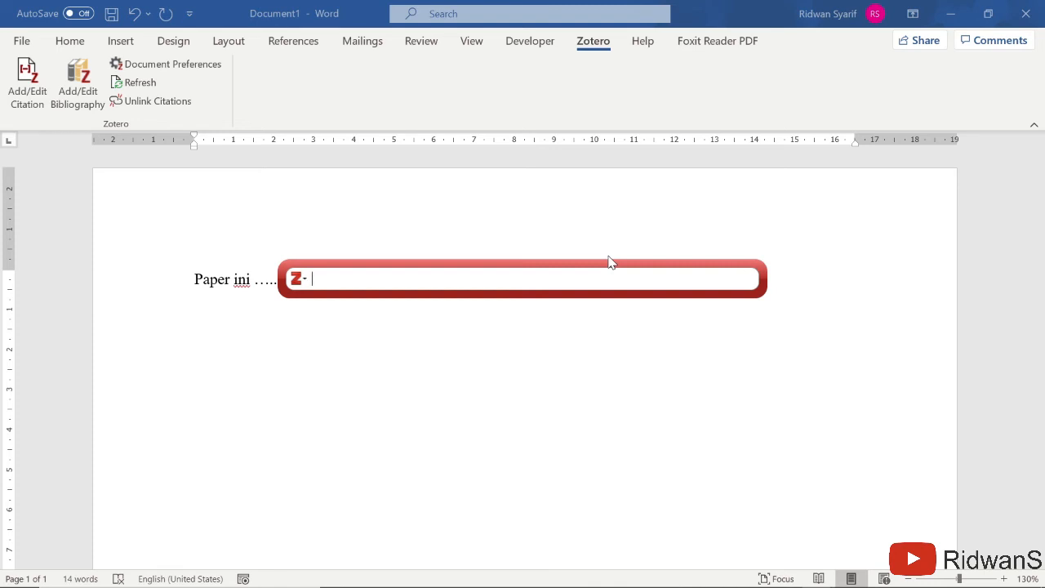
pyautogui.write('Factors Affecting Improvement of Engineering Properties of MICP-Treated Soil Catalyzed by Bacteria and Urease')
pyautogui.click(496, 369)
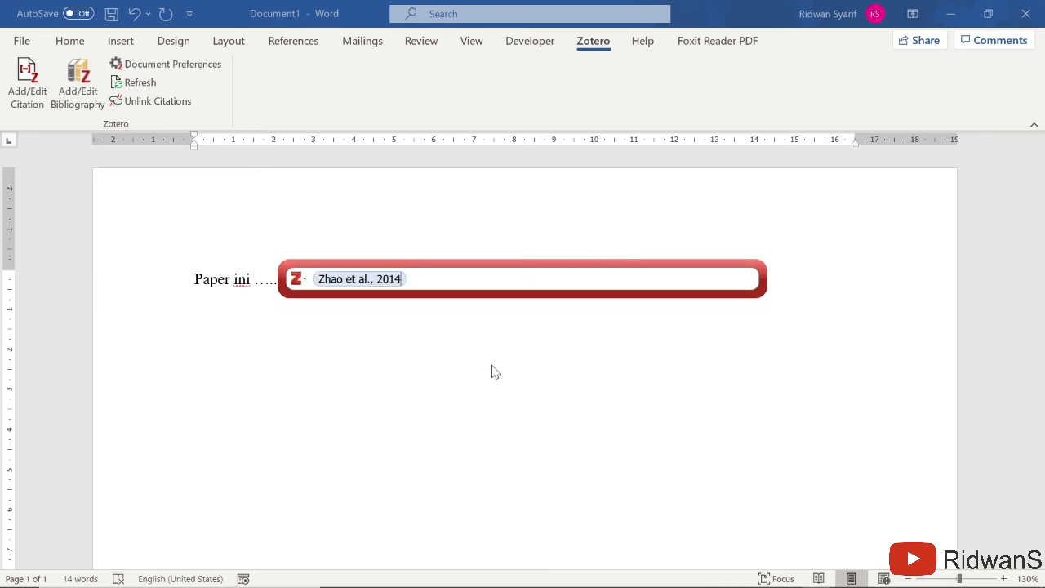
pyautogui.press('Return')
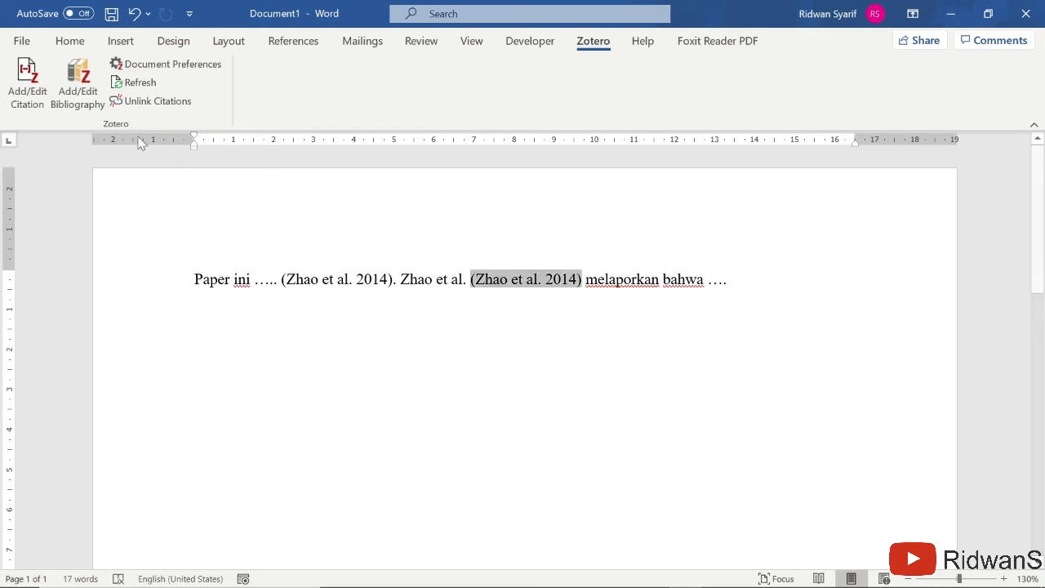
# Edit the second citation and enable Suppress Author so that only the year is cited before "melaporkan".
pyautogui.click(28, 85)
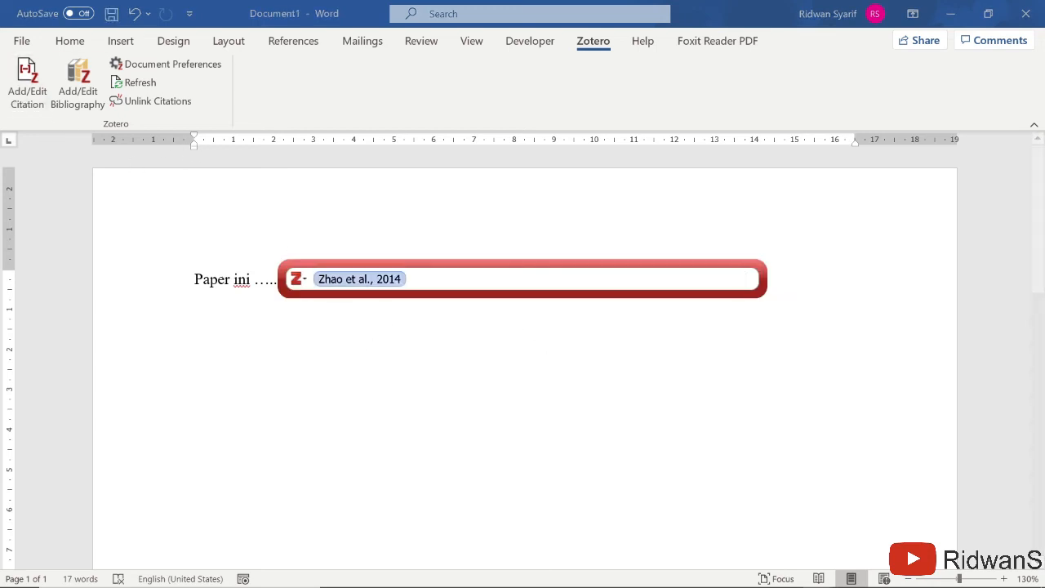
pyautogui.click(359, 279)
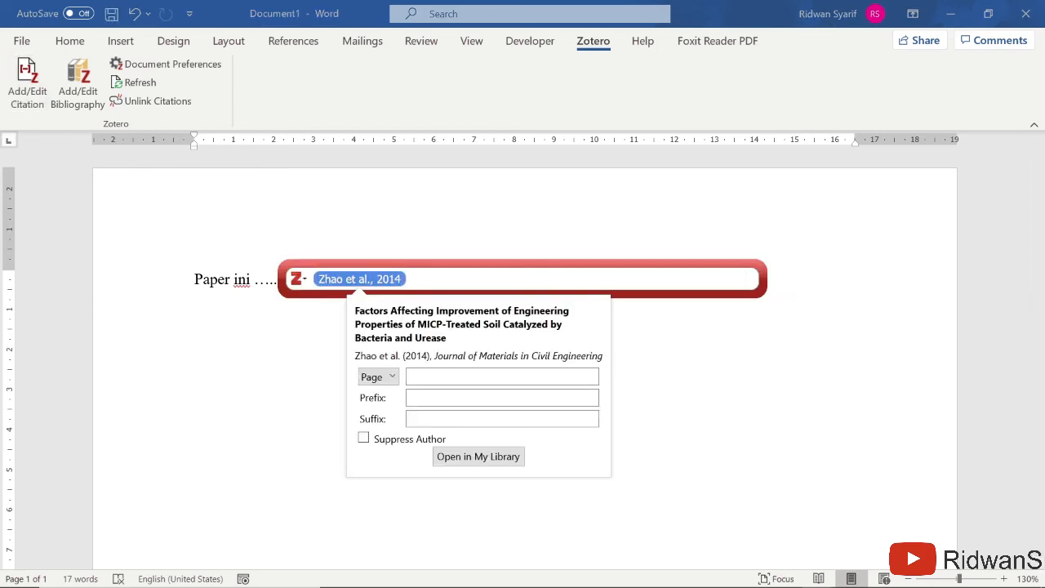
pyautogui.click(364, 440)
pyautogui.click(449, 280)
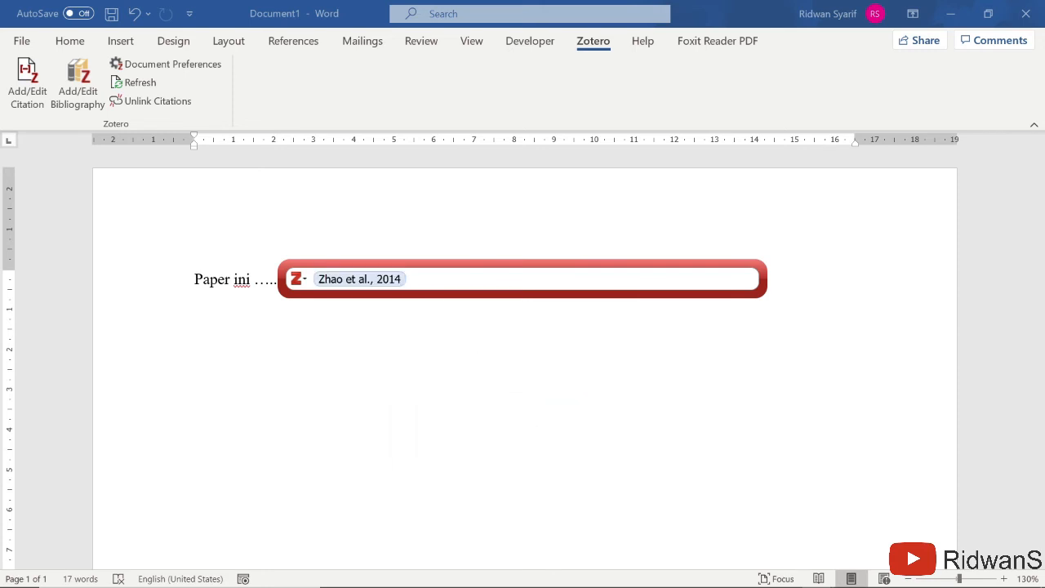
pyautogui.press('Return')
pyautogui.click(583, 279)
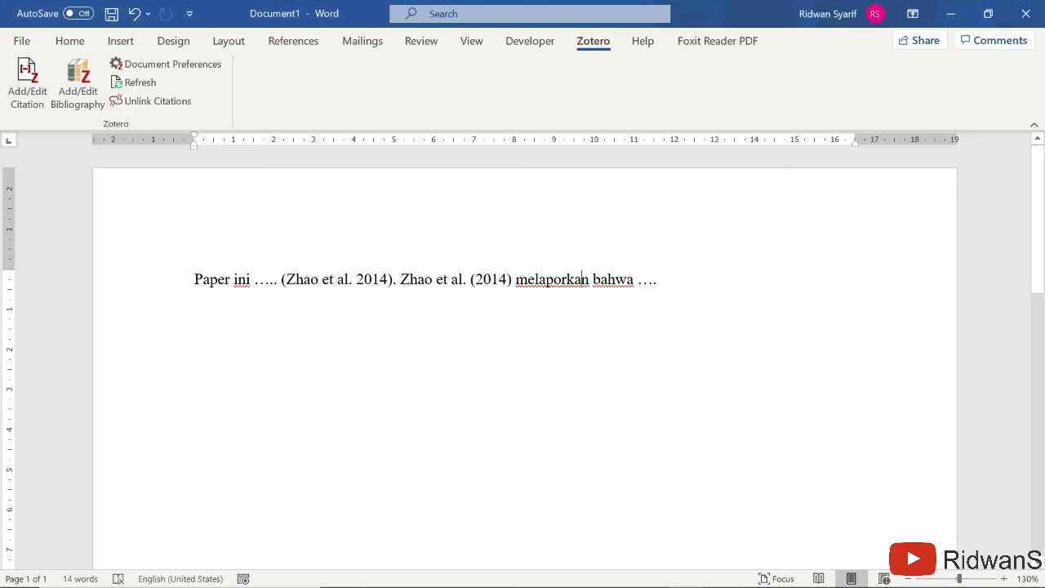
pyautogui.moveTo(400, 281); pyautogui.dragTo(512, 284)
pyautogui.click(476, 281)
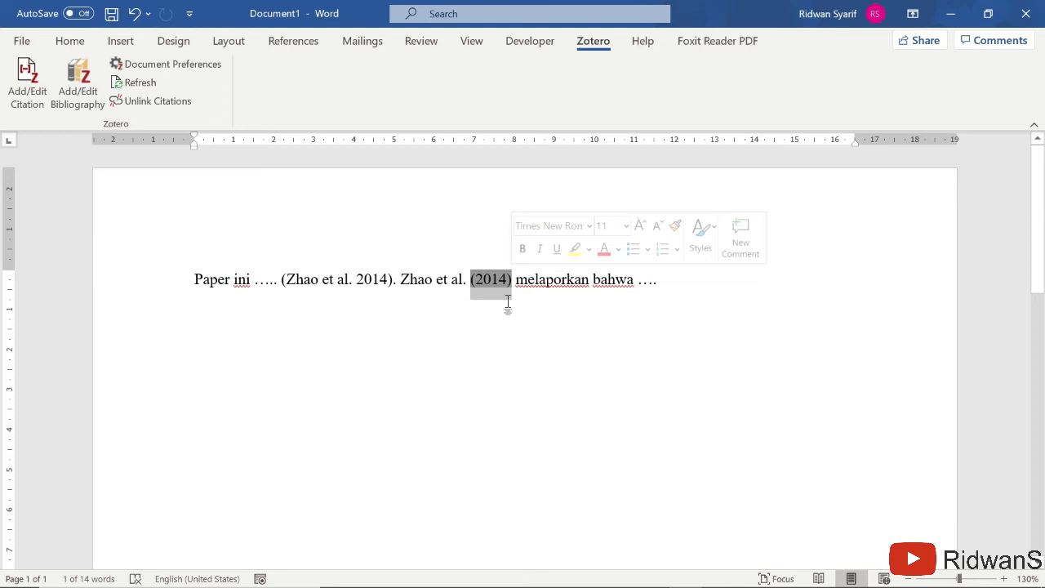
pyautogui.click(356, 281)
pyautogui.click(491, 281)
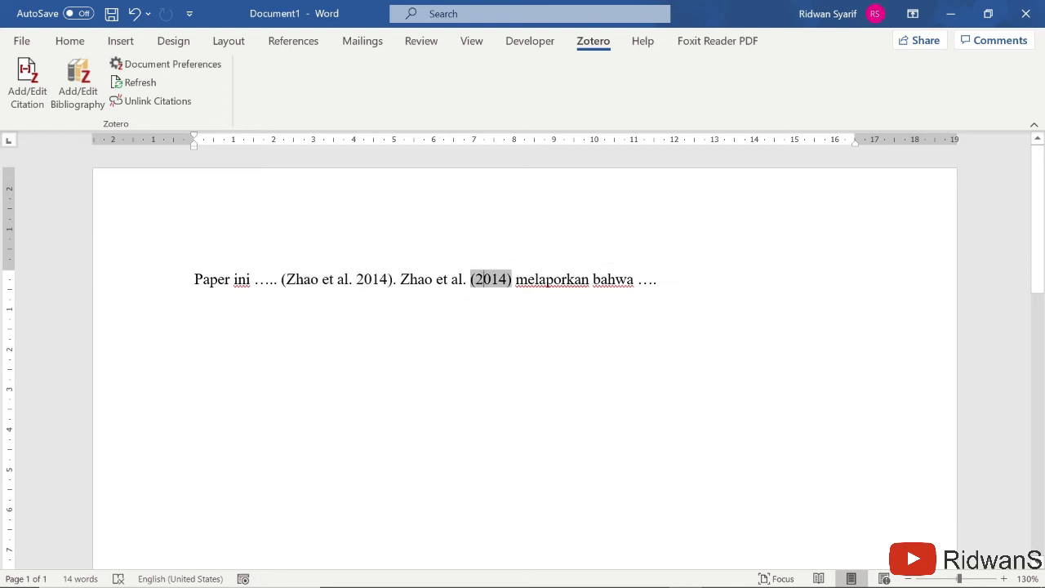
pyautogui.click(349, 281)
# Add two line breaks after the paragraph and insert the Zotero bibliography there.
pyautogui.click(733, 291)
pyautogui.press('Return')
pyautogui.press('Return')
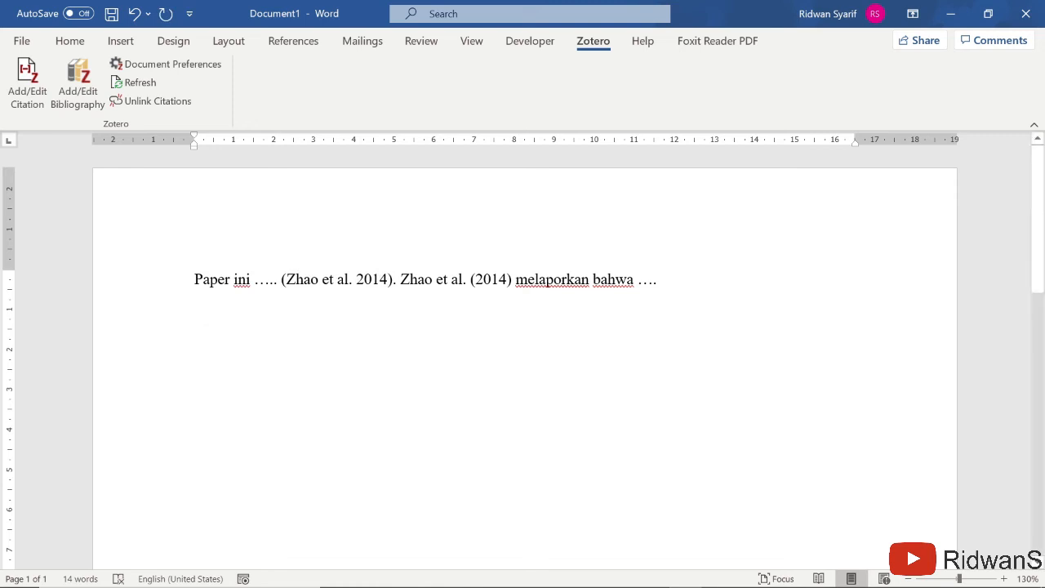
pyautogui.click(76, 88)
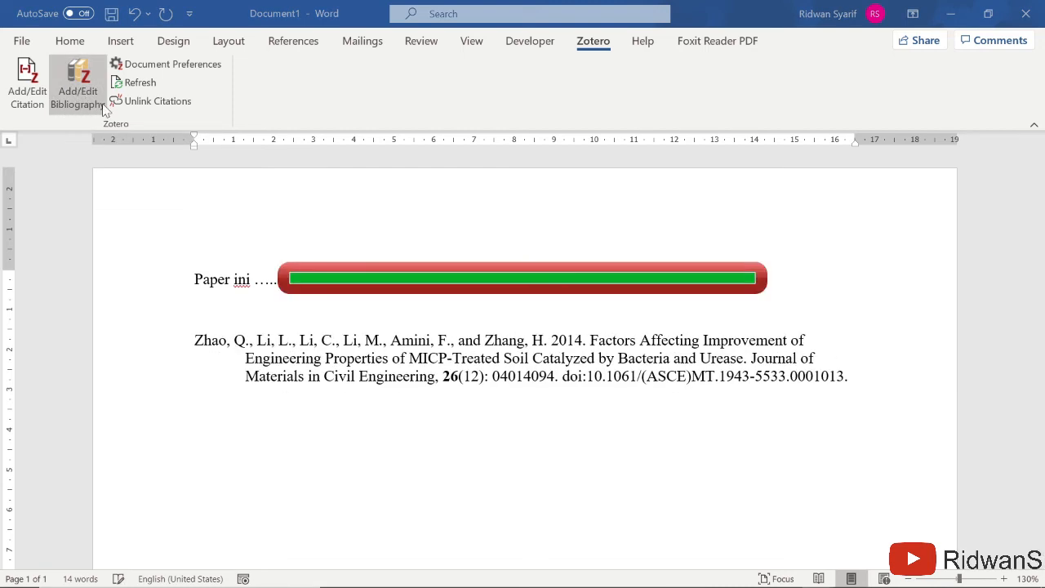
pyautogui.click(379, 341)
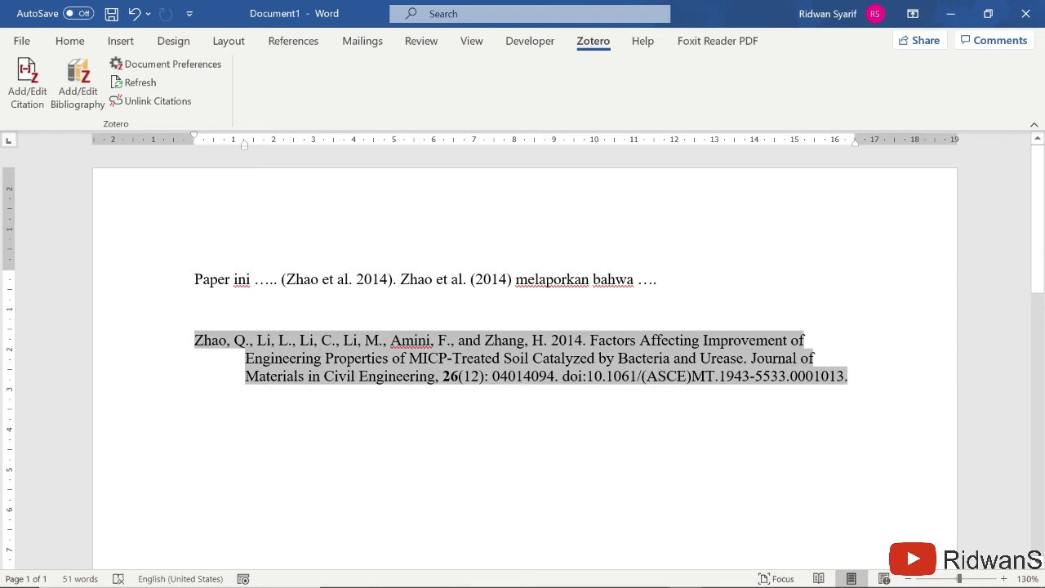
pyautogui.click(599, 309)
pyautogui.click(493, 279)
pyautogui.click(589, 280)
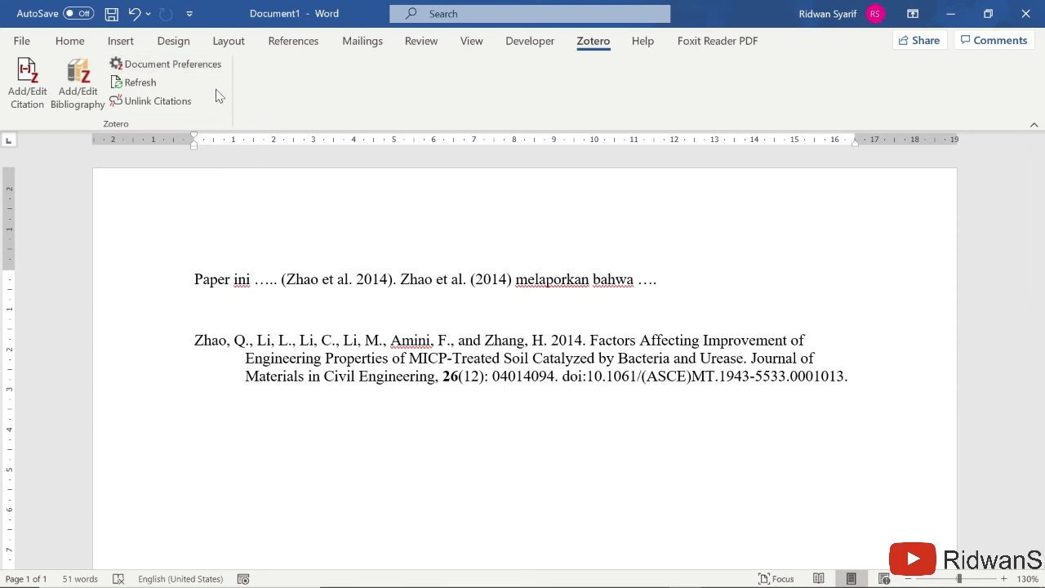
# Change the document's Zotero citation style to Institut Teknologi Bandung - Sekolah Pascasarjana with Bahasa Indonesia as the language.
pyautogui.click(170, 69)
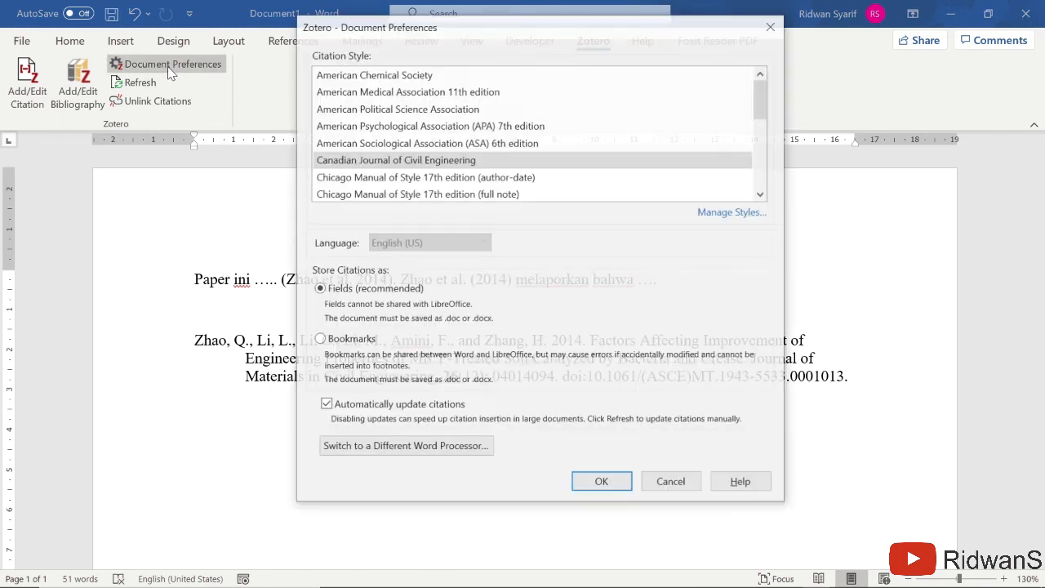
pyautogui.scroll(-2, 457, 120)
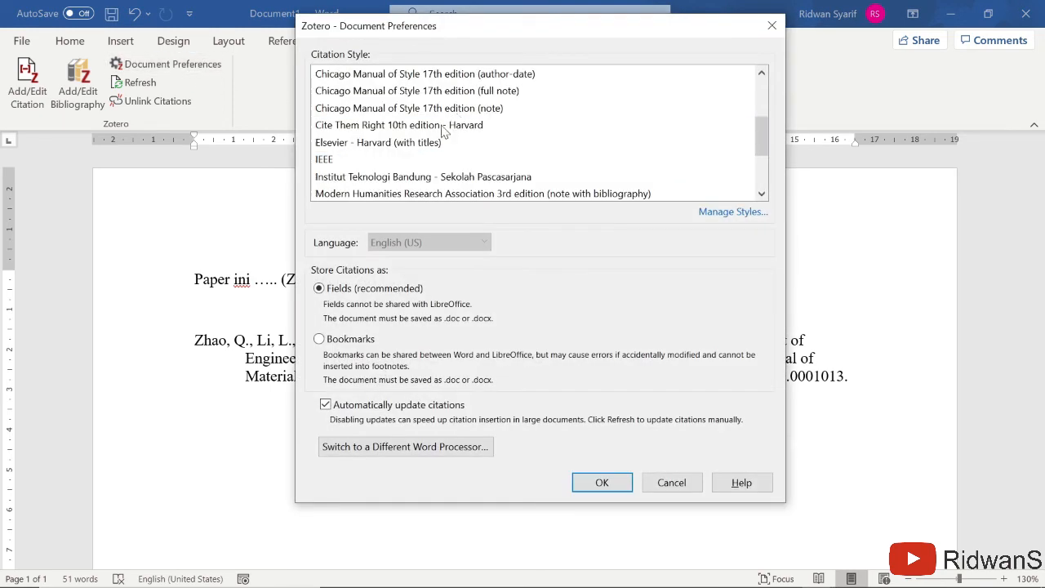
pyautogui.click(373, 183)
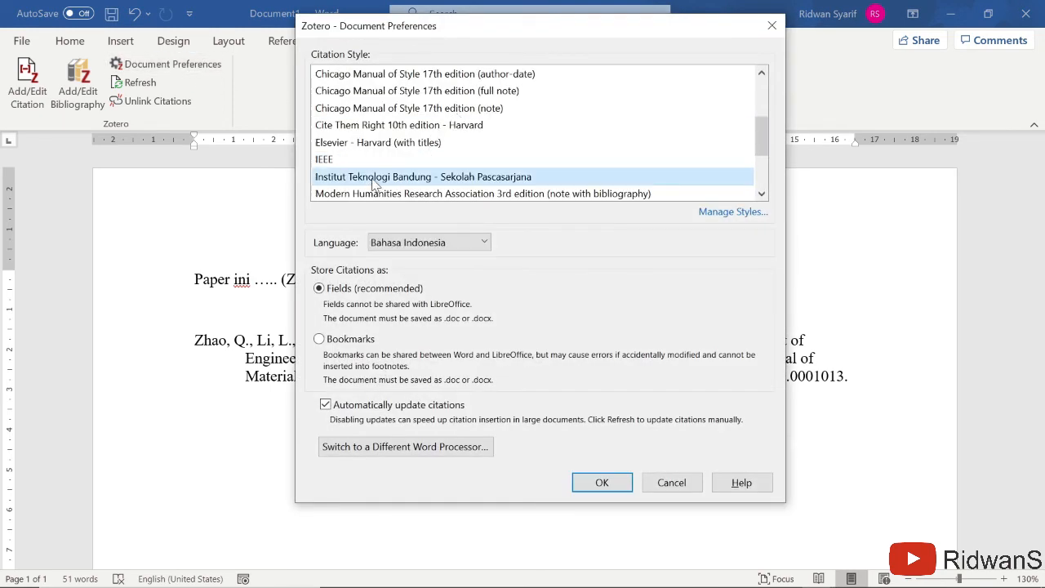
pyautogui.click(399, 244)
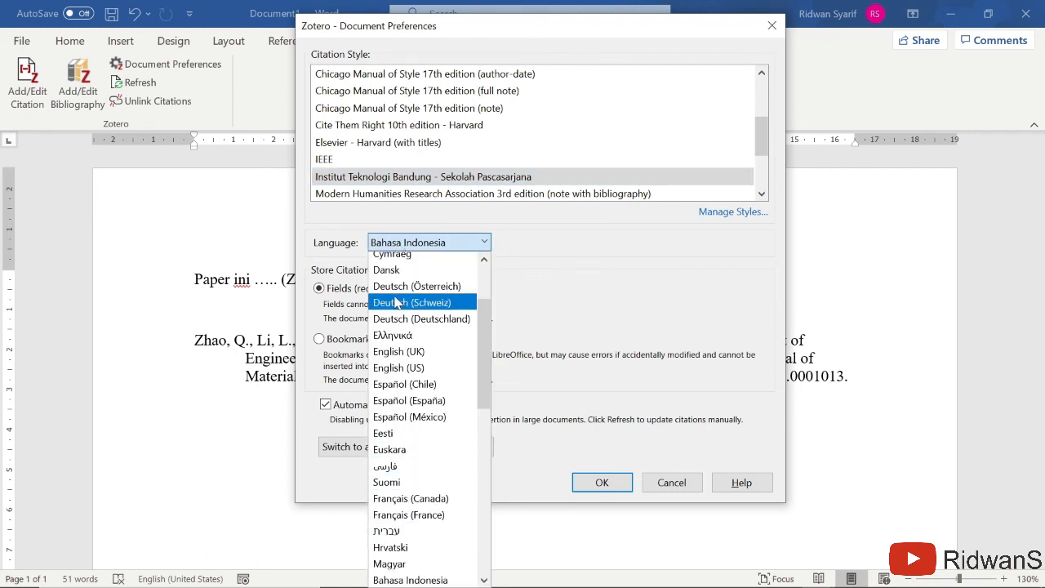
pyautogui.scroll(-2, 418, 339)
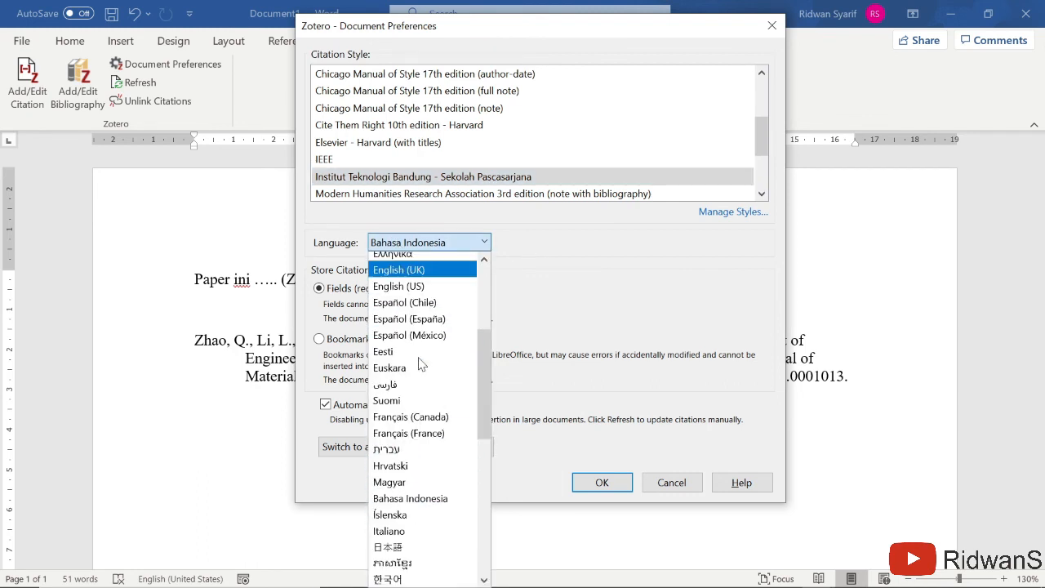
pyautogui.click(413, 498)
pyautogui.click(581, 485)
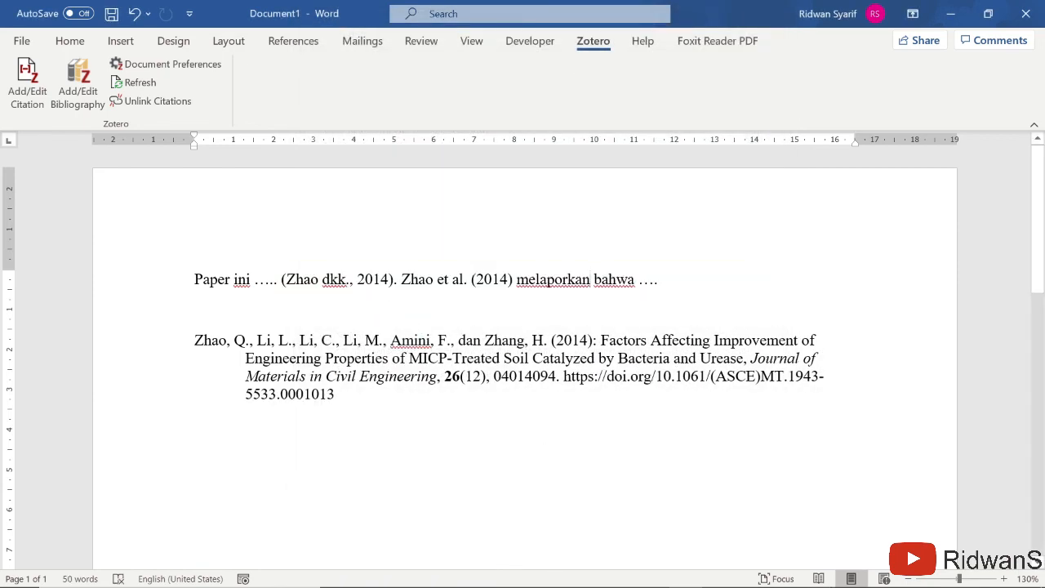
# Replace the manually written "et al." in the second sentence with "dkk." to match the wording of the first citation.
pyautogui.click(323, 279)
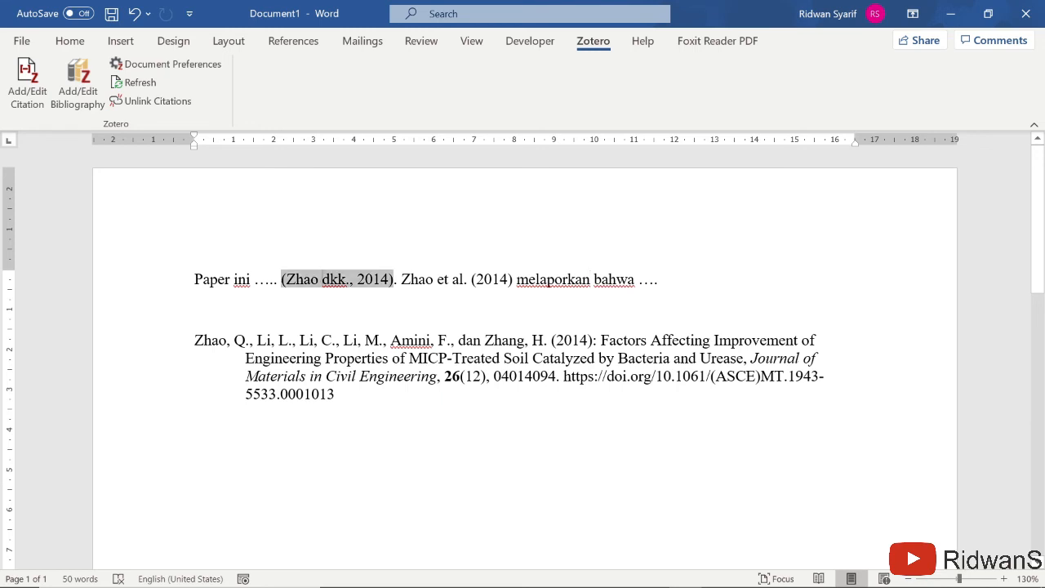
pyautogui.moveTo(338, 280); pyautogui.dragTo(346, 280)
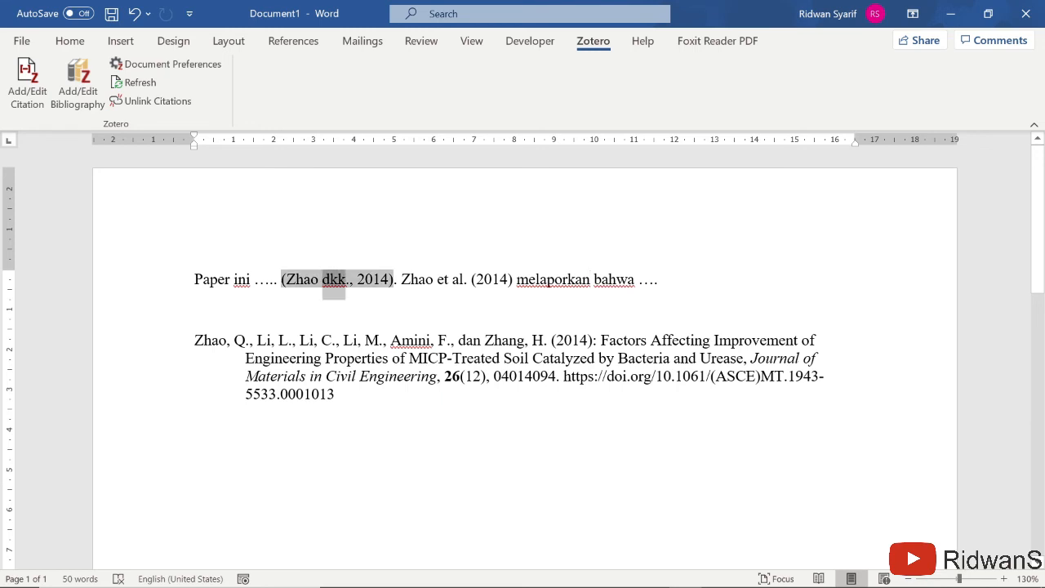
pyautogui.click(448, 280)
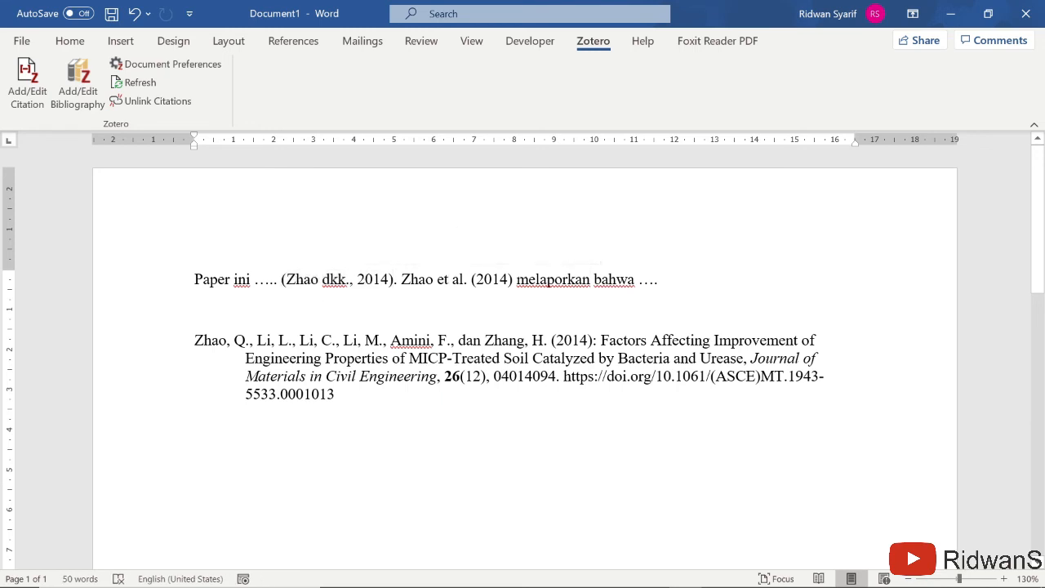
pyautogui.moveTo(471, 280); pyautogui.dragTo(438, 280)
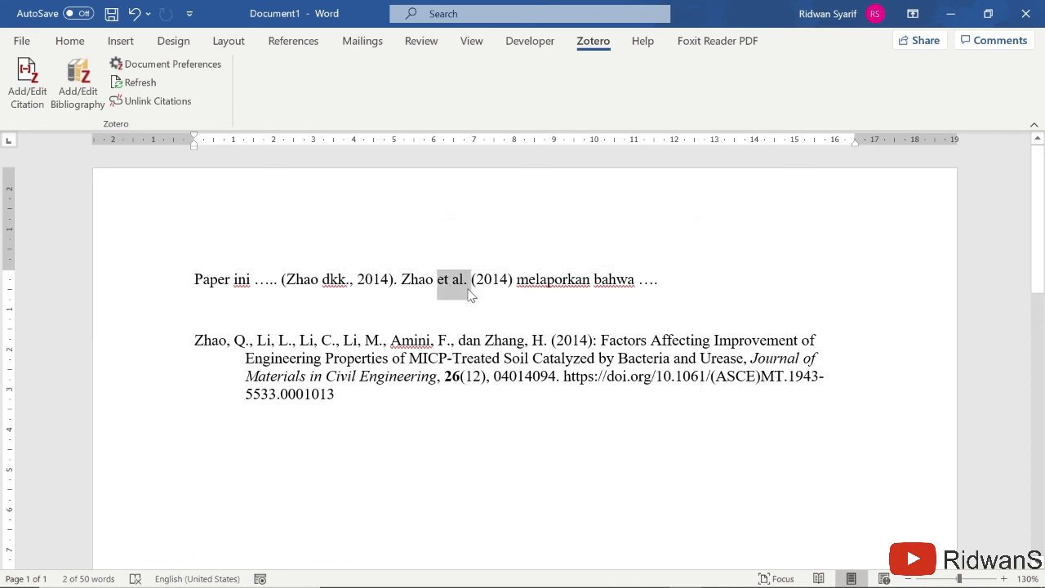
pyautogui.write('dkk.')
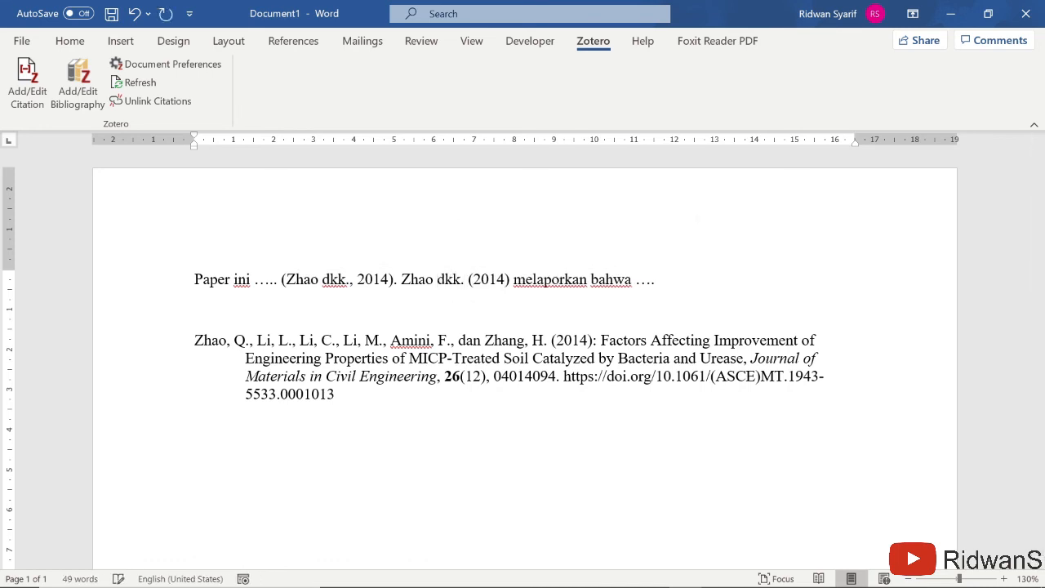
# Examine the in-text citations and the bibliography entry for the Indonesian terms "dkk." and "dan".
pyautogui.click(490, 280)
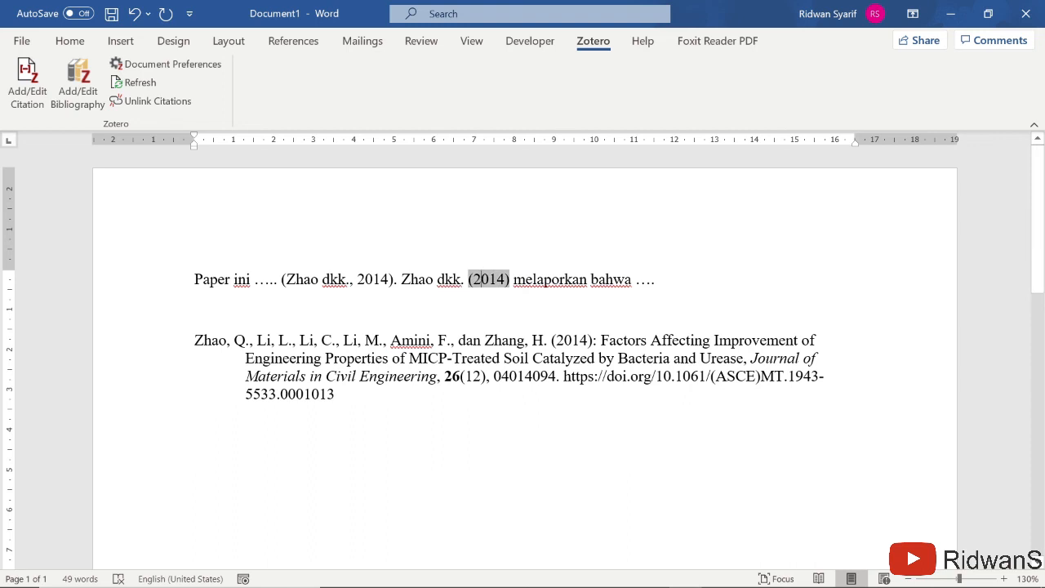
pyautogui.click(466, 340)
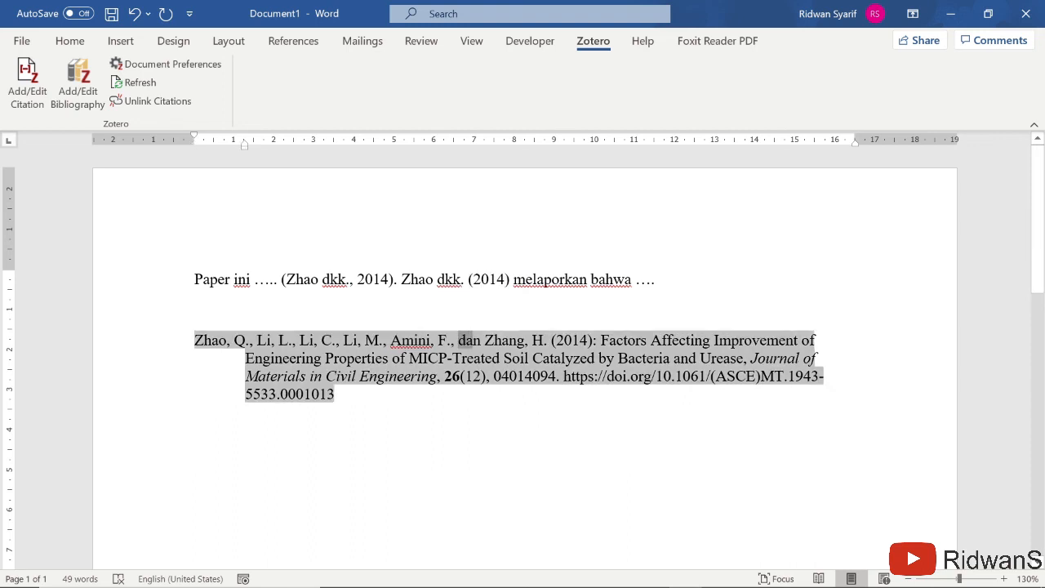
pyautogui.click(358, 306)
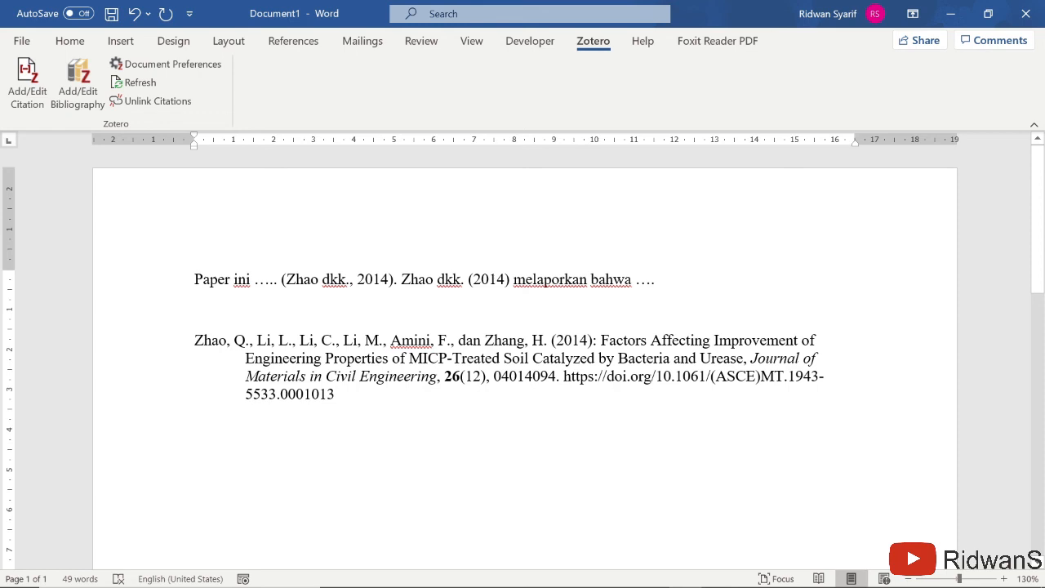
pyautogui.moveTo(323, 279); pyautogui.dragTo(349, 279)
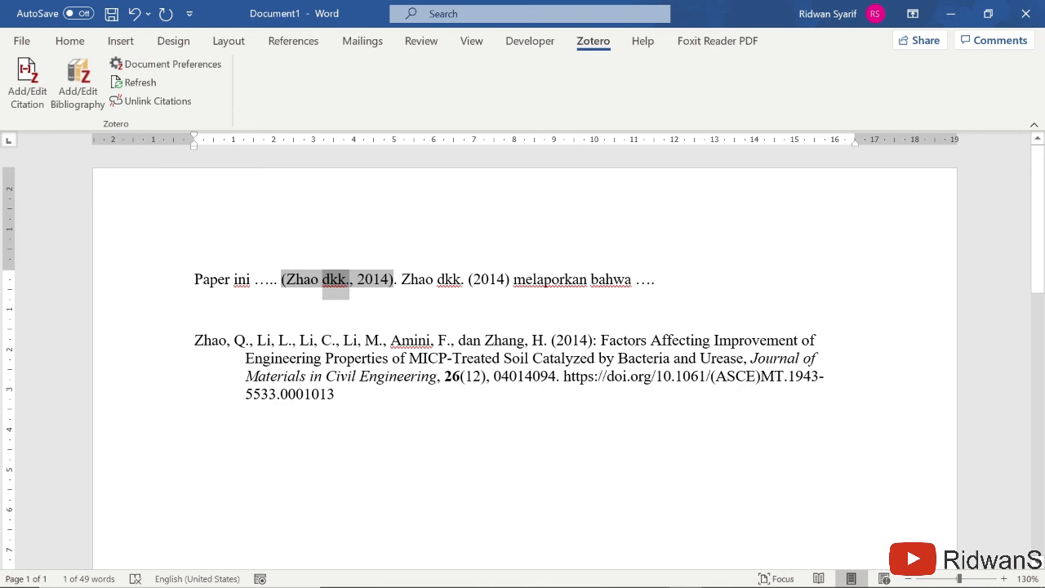
pyautogui.moveTo(458, 340); pyautogui.dragTo(482, 339)
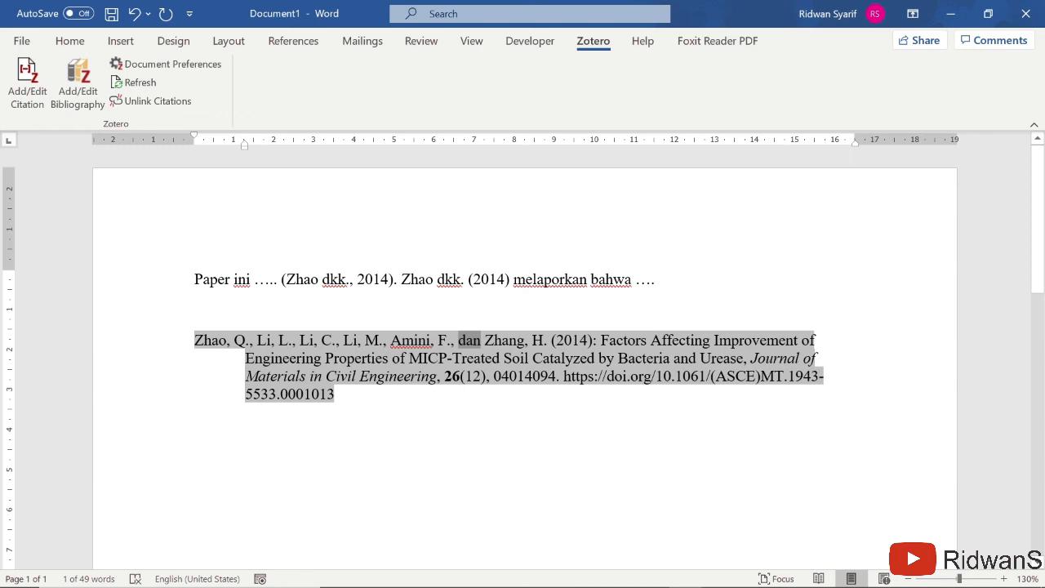
pyautogui.click(396, 323)
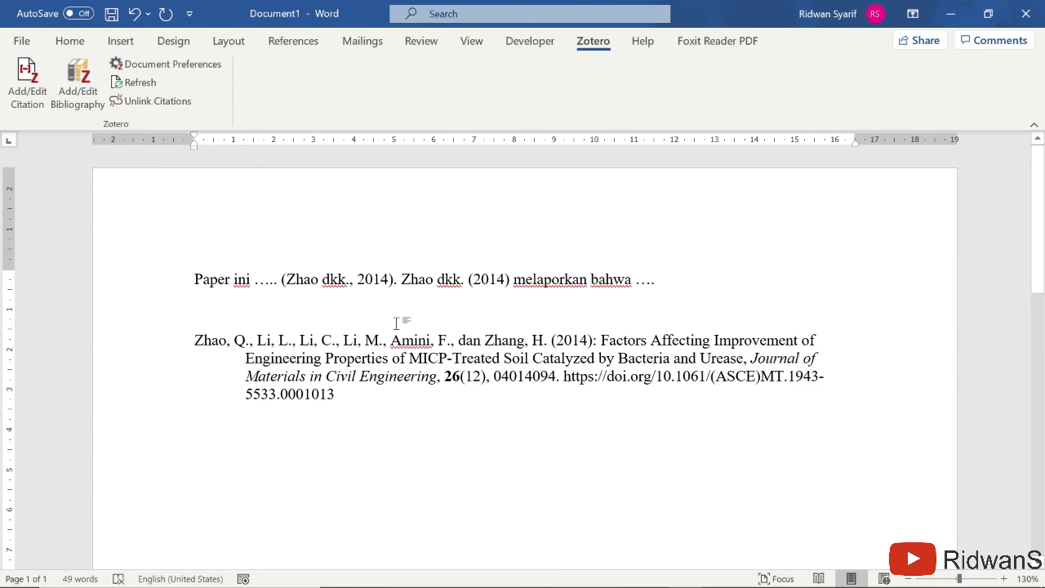
pyautogui.doubleClick(335, 280)
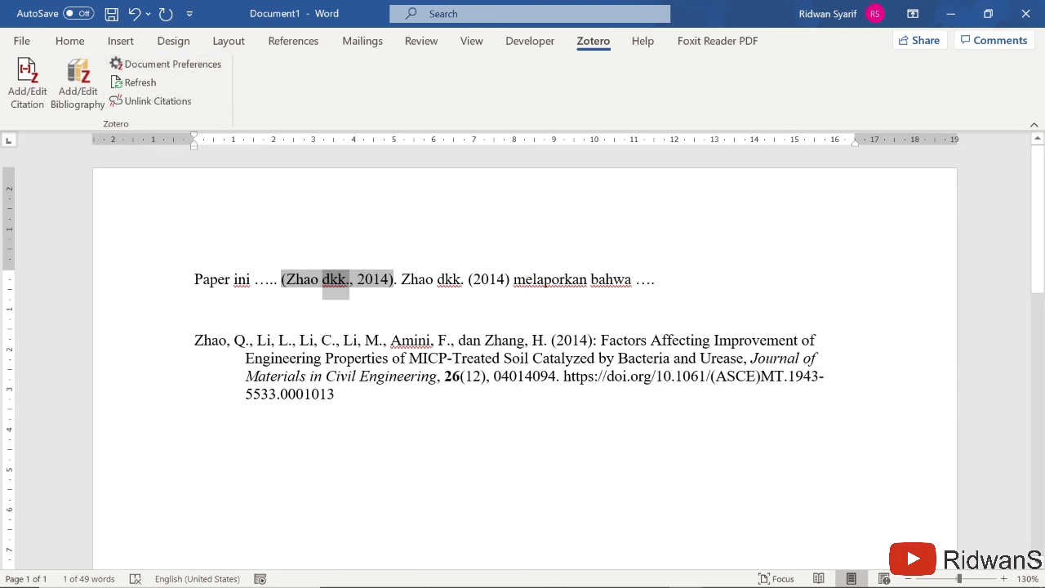
pyautogui.click(397, 280)
pyautogui.moveTo(655, 280); pyautogui.dragTo(194, 280)
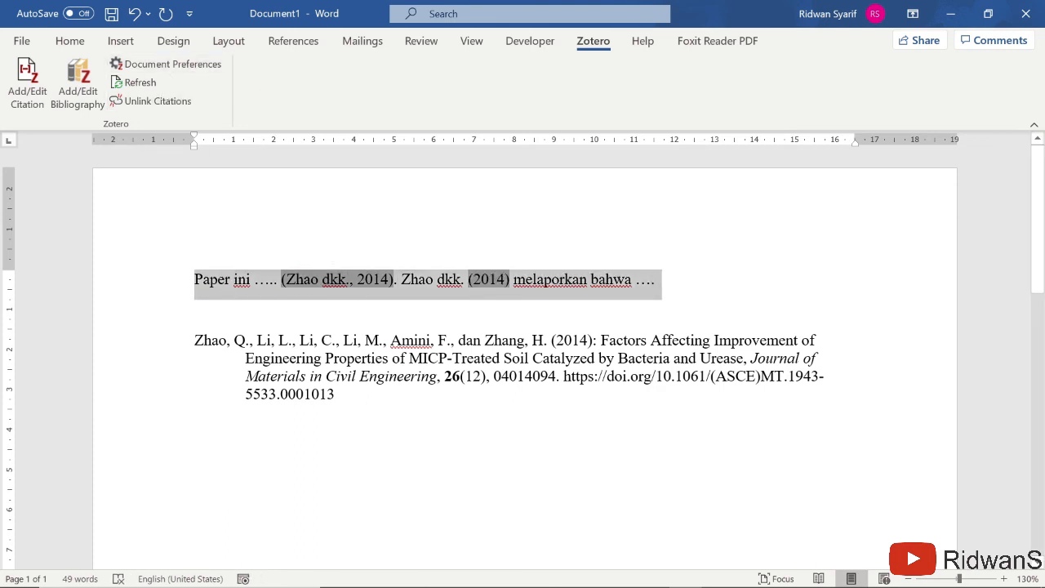
pyautogui.click(336, 394)
# Add a line above the bibliography and, below the paragraph, insert a Zotero citation of the 2010 Ecological Engineering article on bacteria as self-healing agent.
pyautogui.click(196, 311)
pyautogui.scroll(-1, 523, 359)
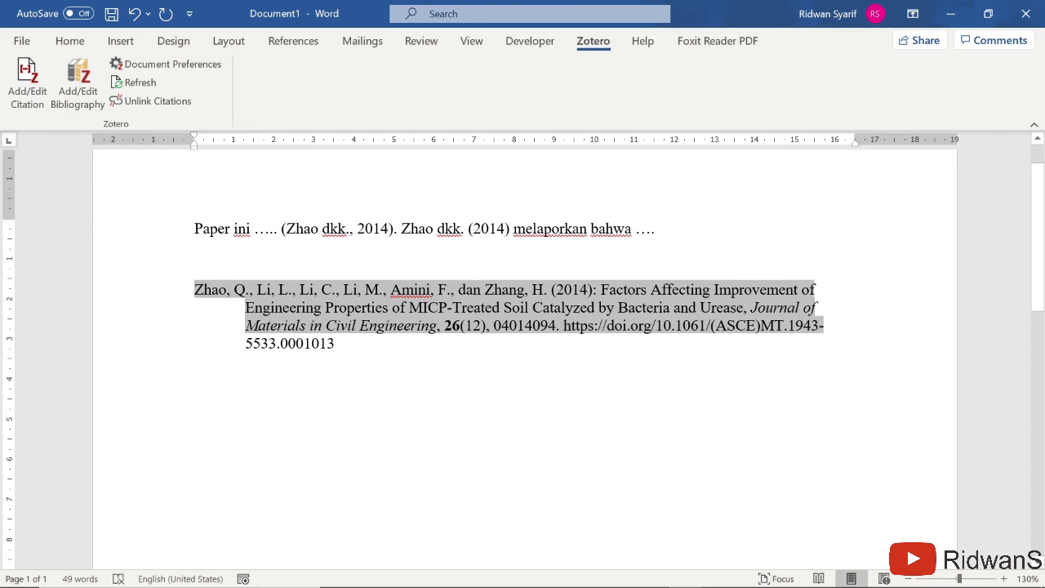
pyautogui.press('Return')
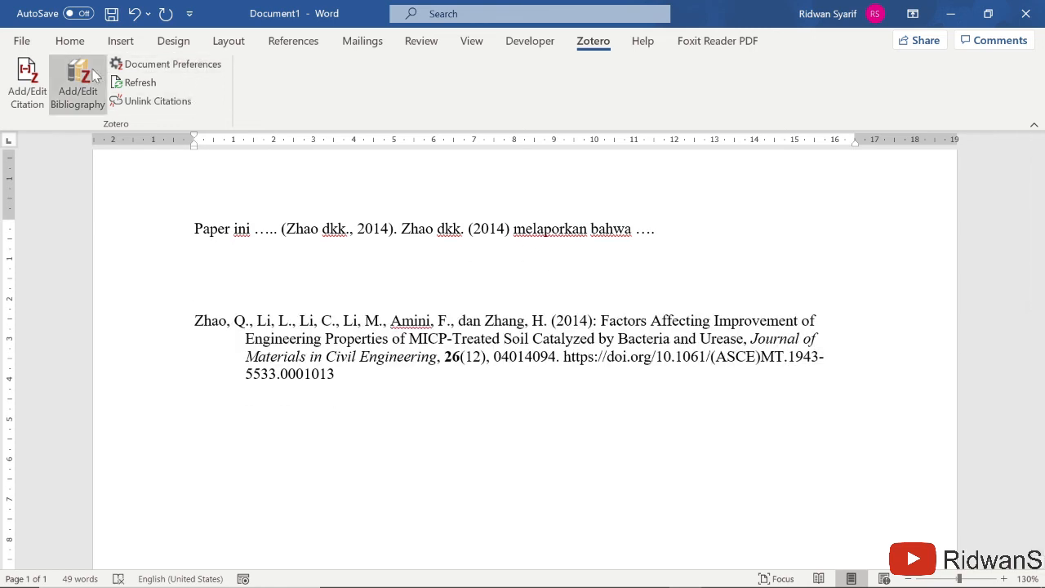
pyautogui.click(29, 98)
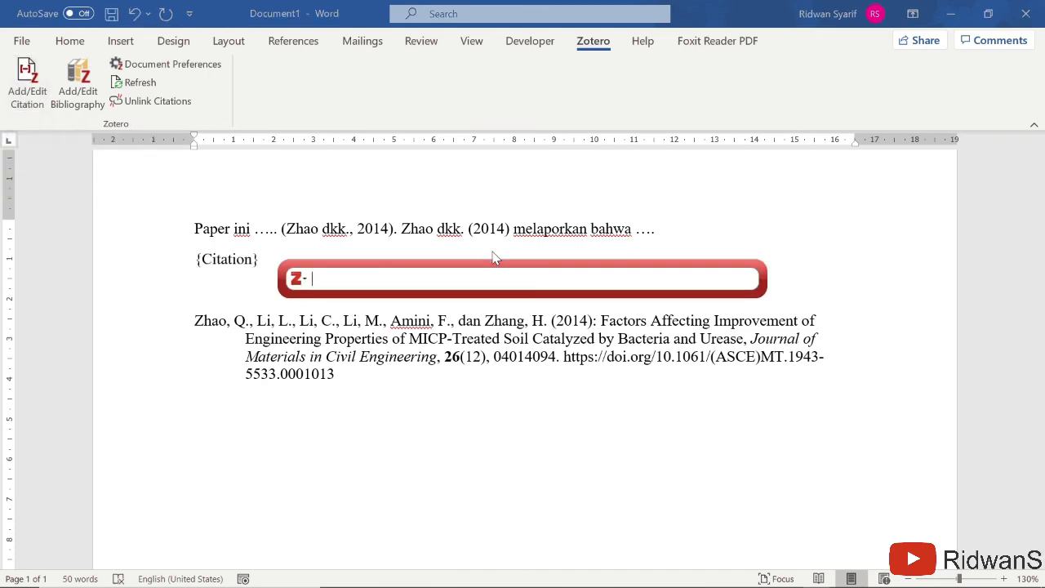
pyautogui.write('jonker')
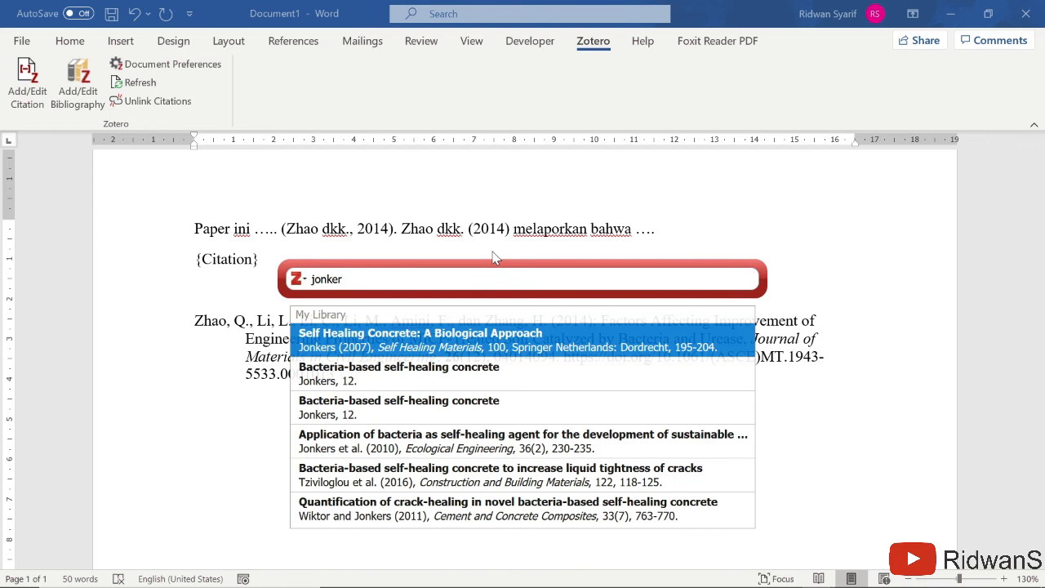
pyautogui.write('s')
pyautogui.moveTo(348, 279); pyautogui.dragTo(311, 279)
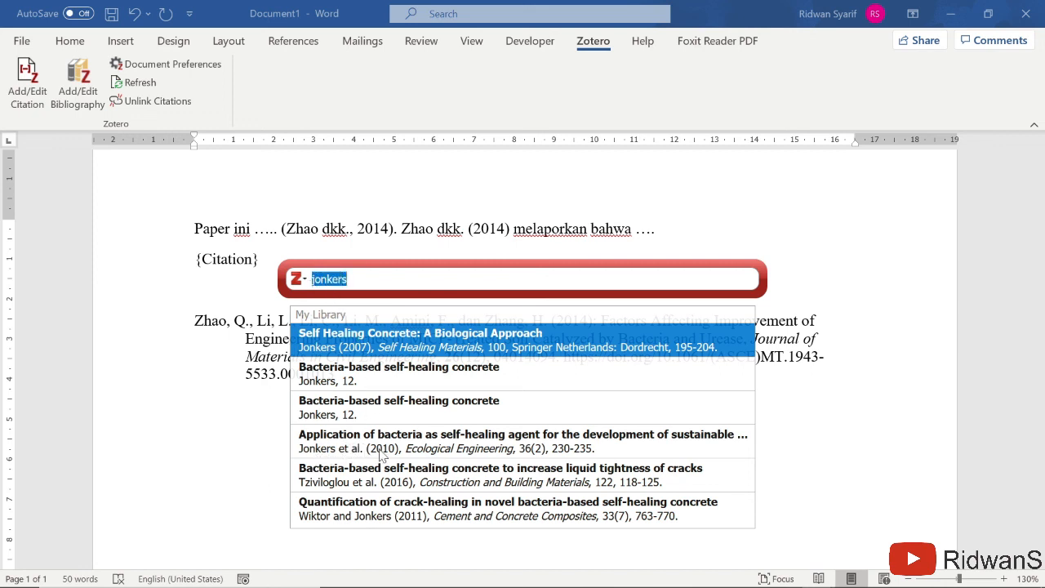
pyautogui.click(455, 444)
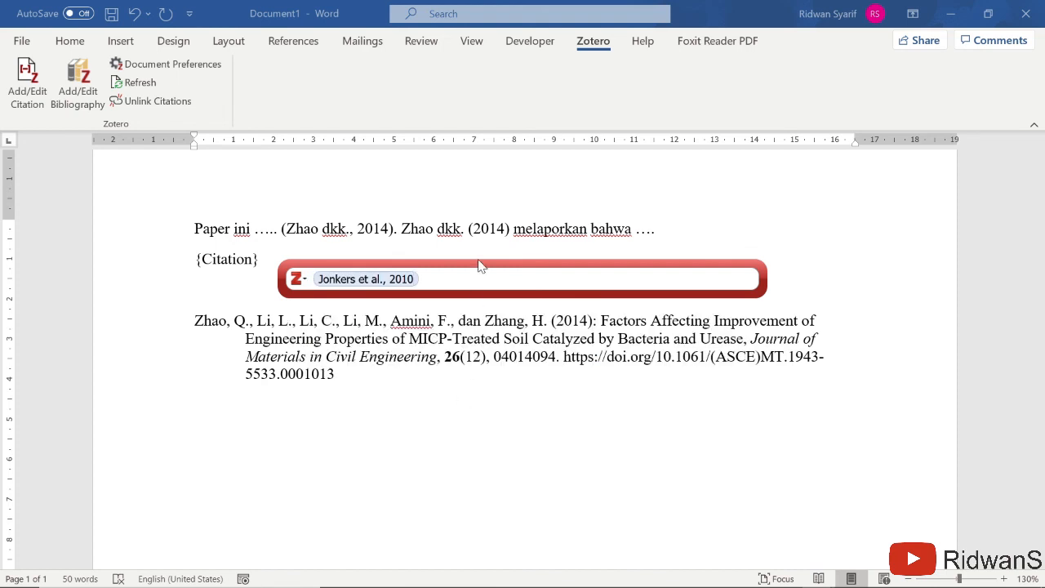
pyautogui.press('Return')
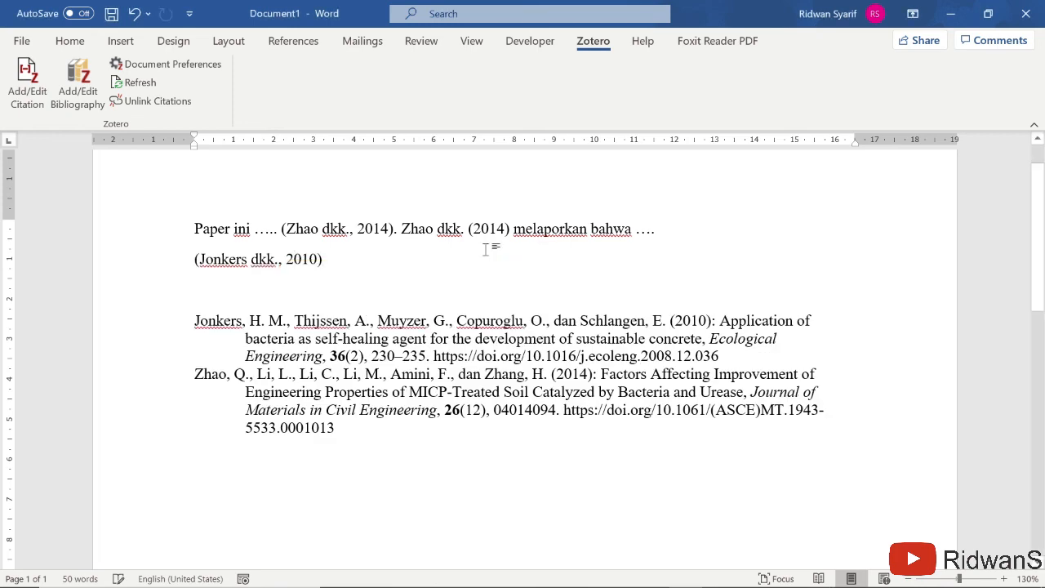